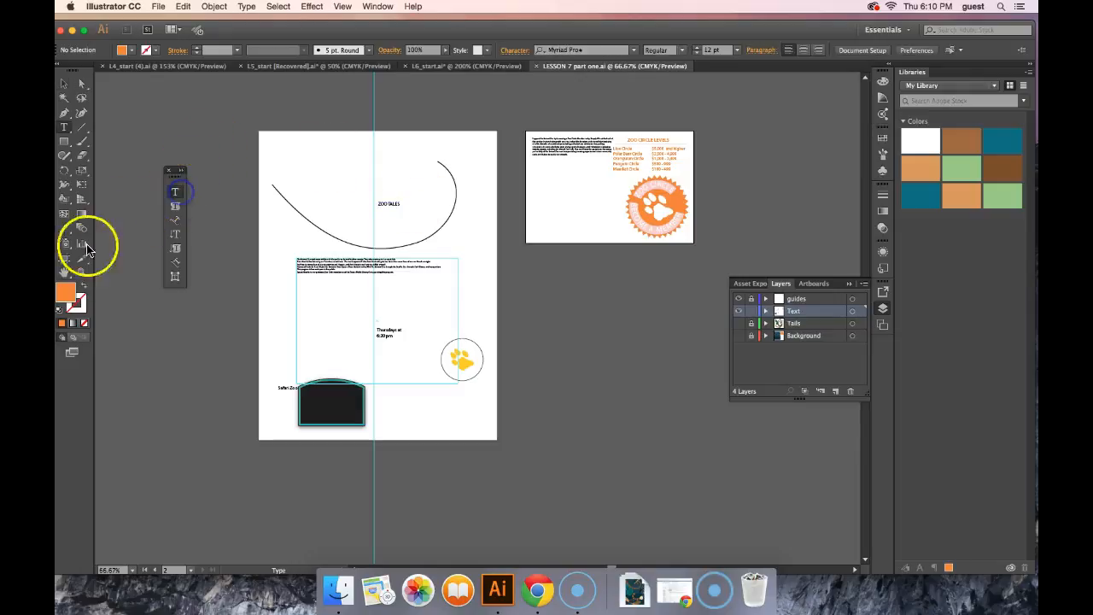
Step: Set the font size of the Safari Zoo text beside the dark sign to 36 pt
{"action": "left_click", "coordinate": [82, 272]}
{"action": "left_click", "coordinate": [394, 207]}
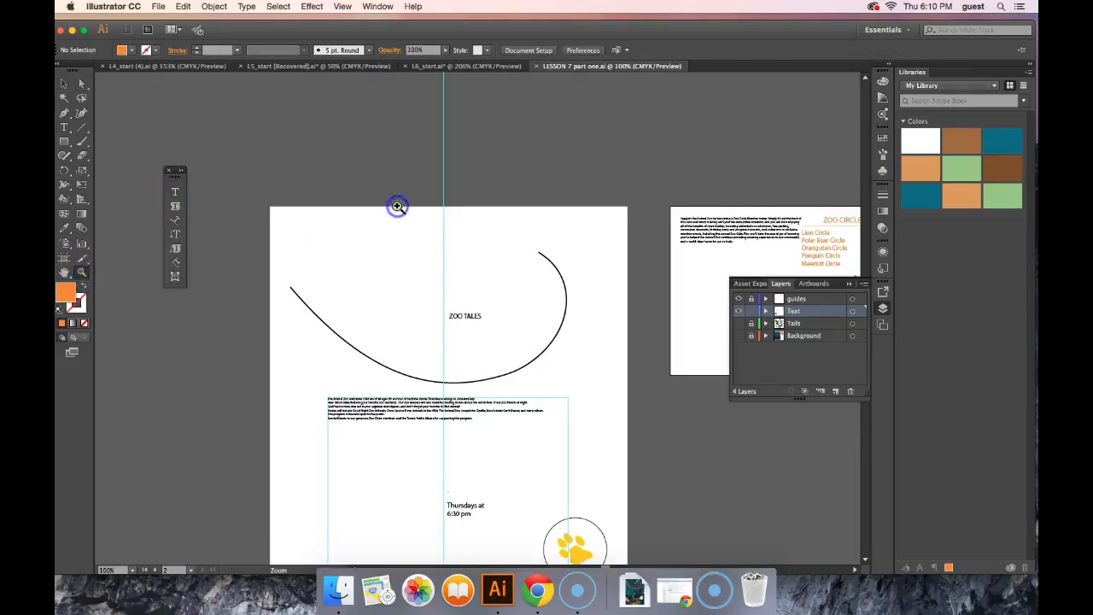
{"action": "left_click", "coordinate": [481, 317]}
{"action": "left_click", "coordinate": [484, 327]}
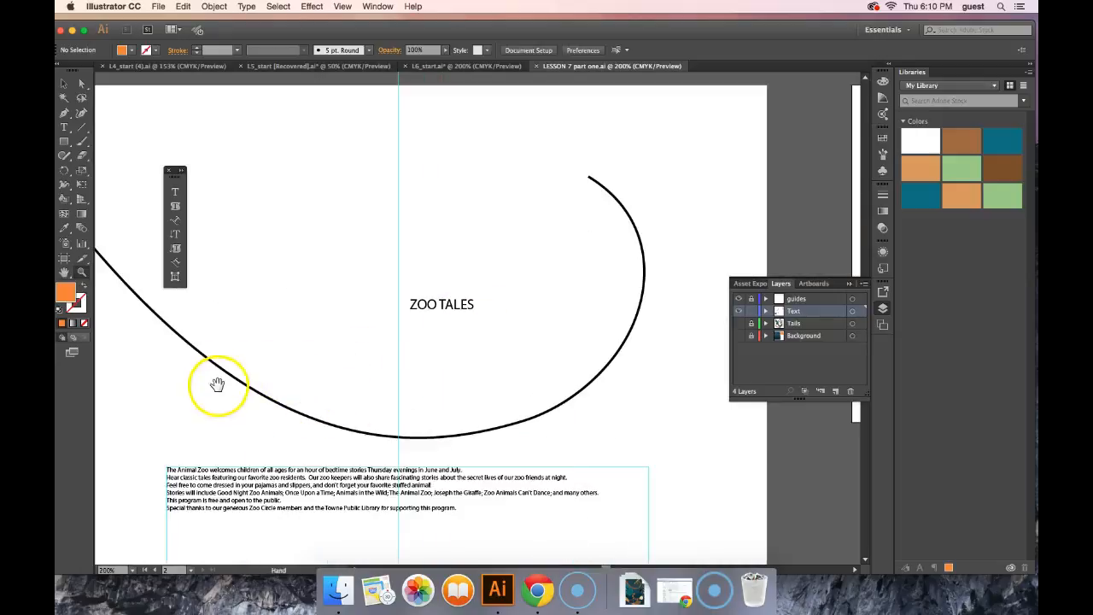
{"action": "left_click_drag", "start_coordinate": [215, 384], "coordinate": [458, 163]}
{"action": "left_click_drag", "start_coordinate": [559, 379], "coordinate": [410, 180]}
{"action": "left_click_drag", "start_coordinate": [288, 296], "coordinate": [400, 271]}
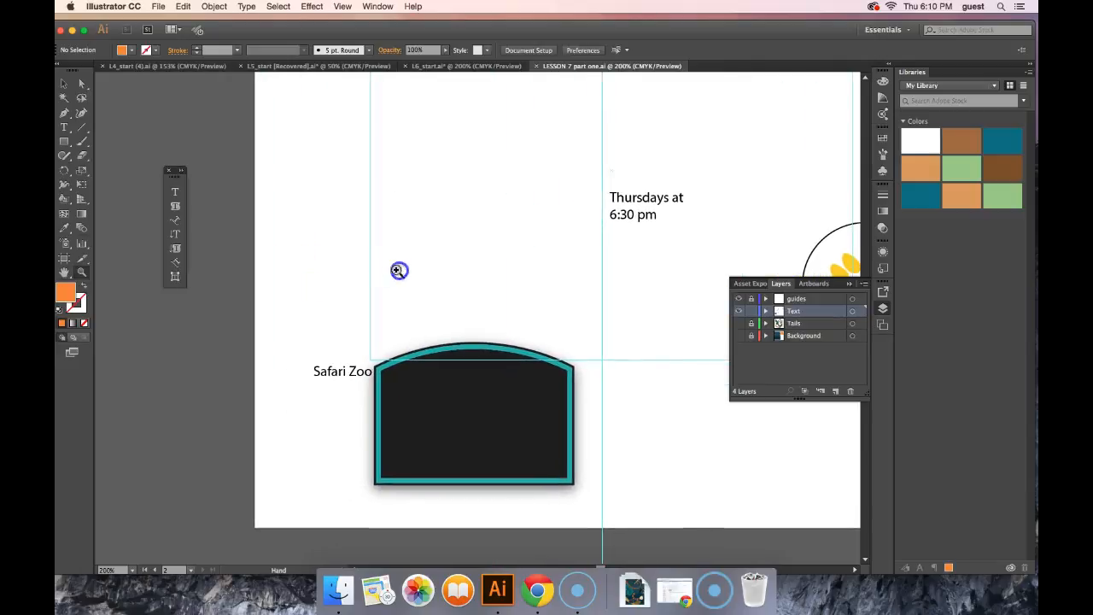
{"action": "left_click", "coordinate": [175, 195]}
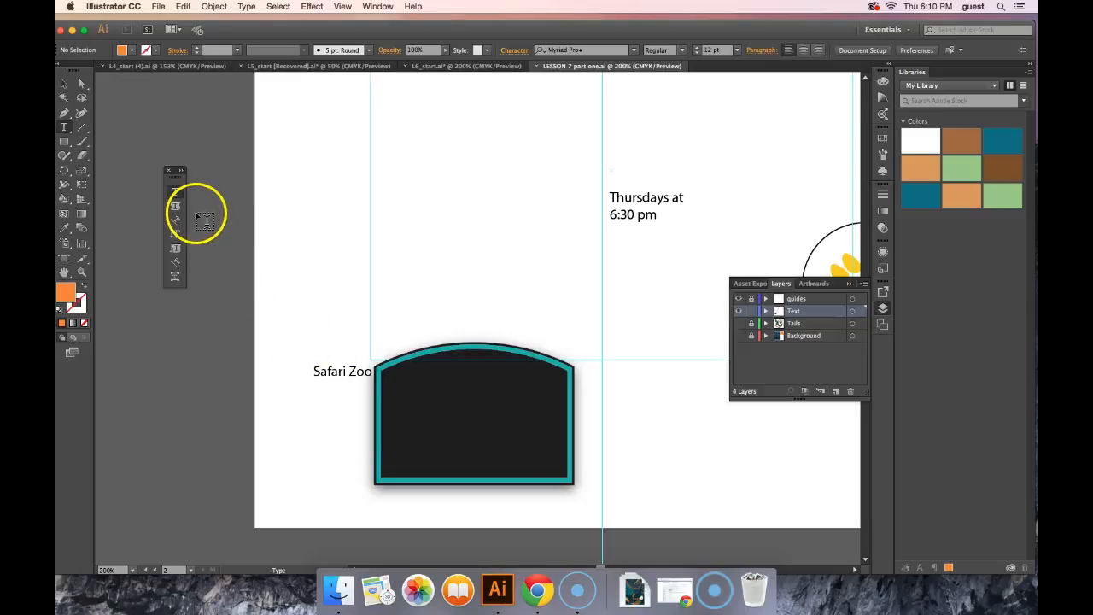
{"action": "left_click", "coordinate": [328, 422]}
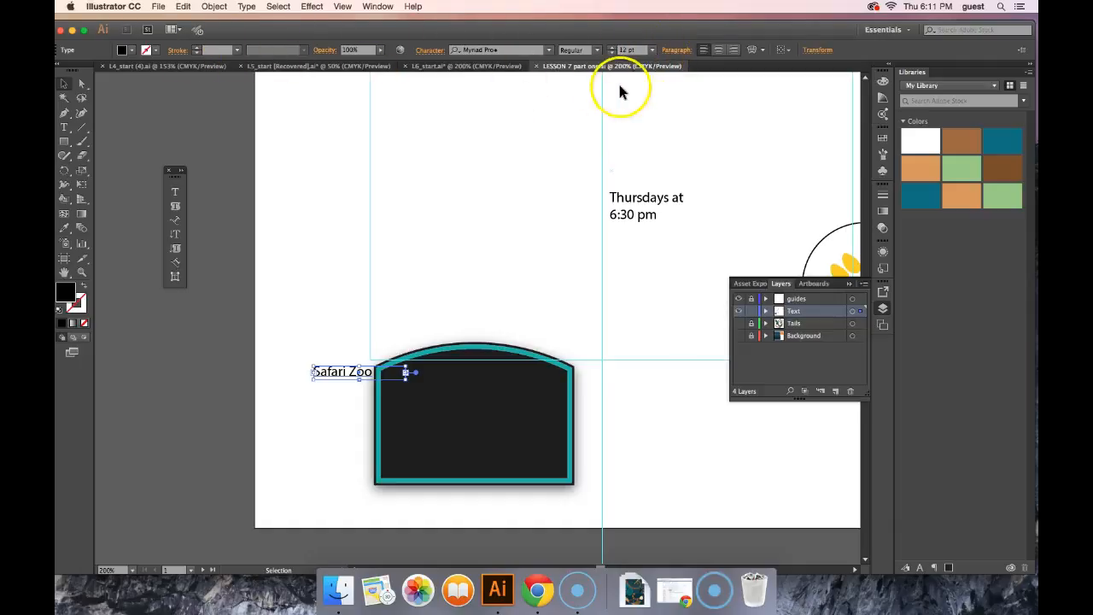
{"action": "left_click", "coordinate": [652, 50]}
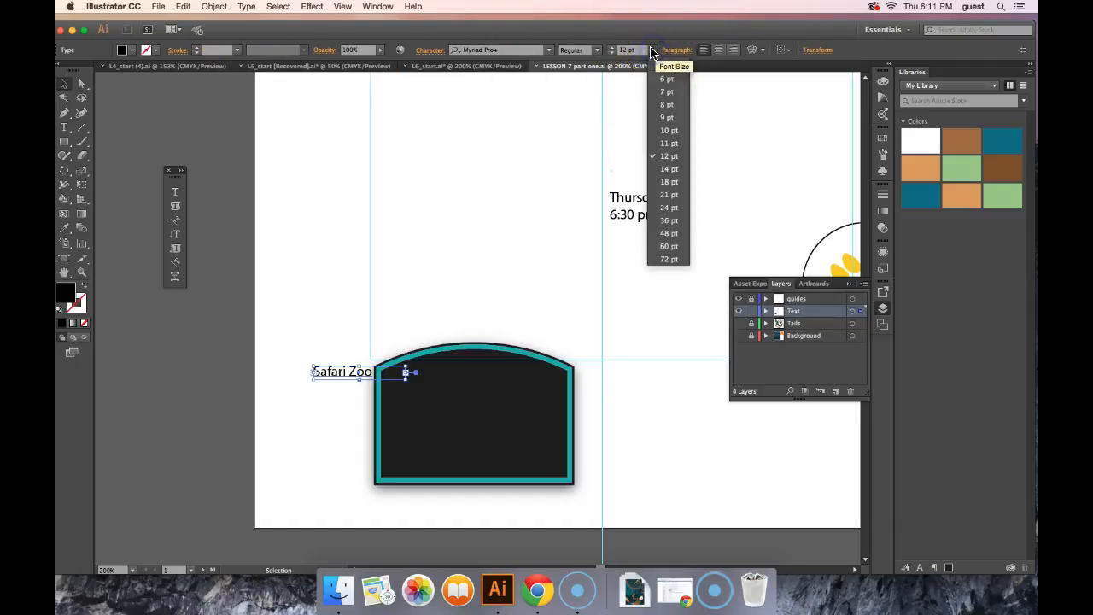
{"action": "left_click", "coordinate": [669, 224]}
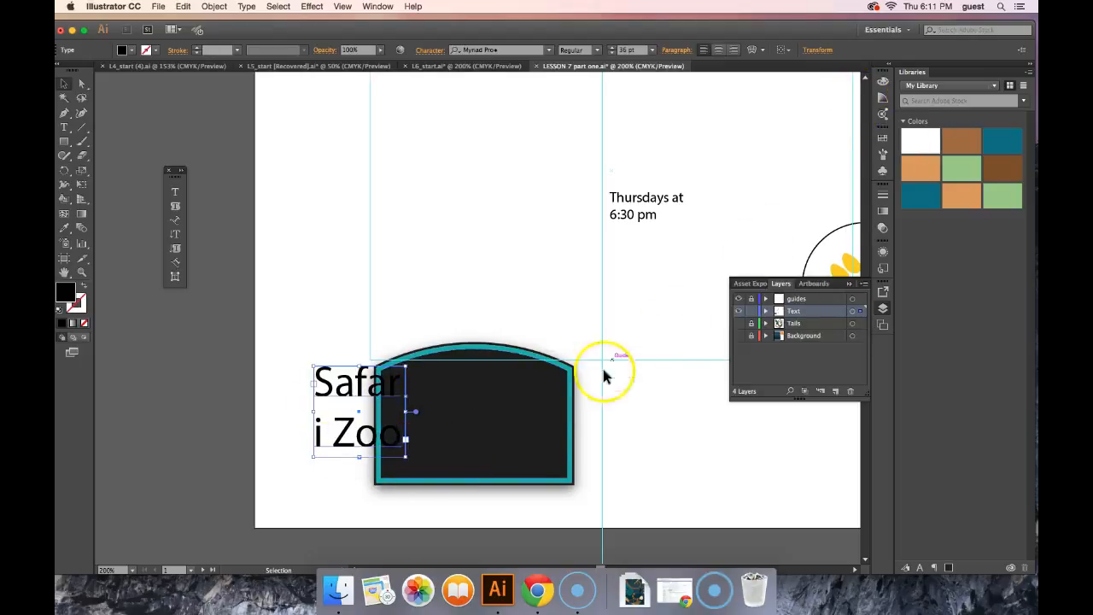
Step: Set the Safari Zoo text's font size to 37 pt and widen its frame so the words fit on one line
{"action": "left_click", "coordinate": [651, 50]}
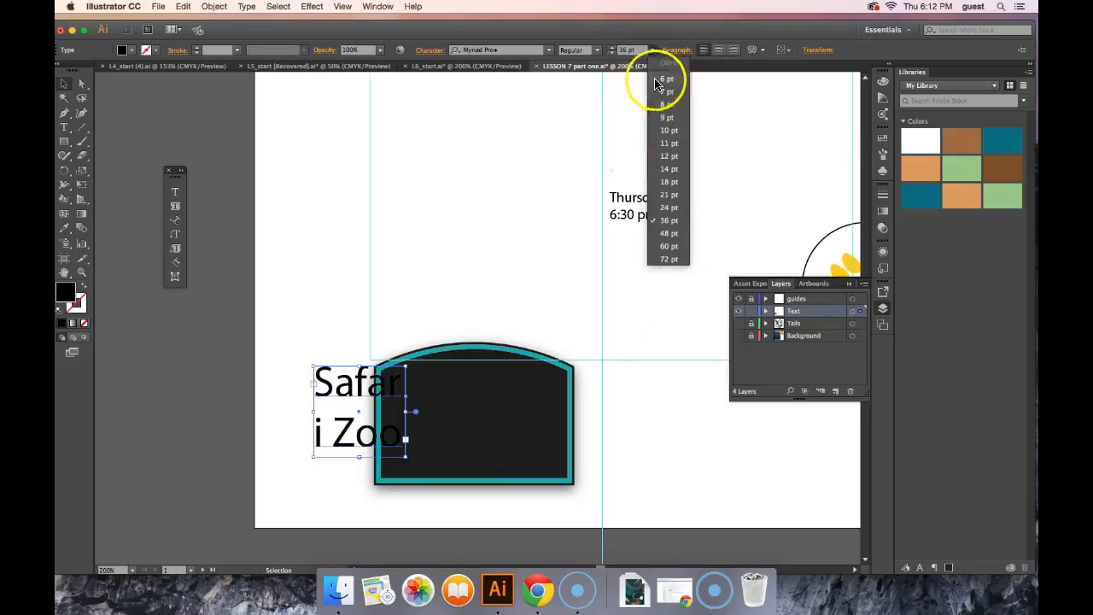
{"action": "left_click", "coordinate": [642, 51]}
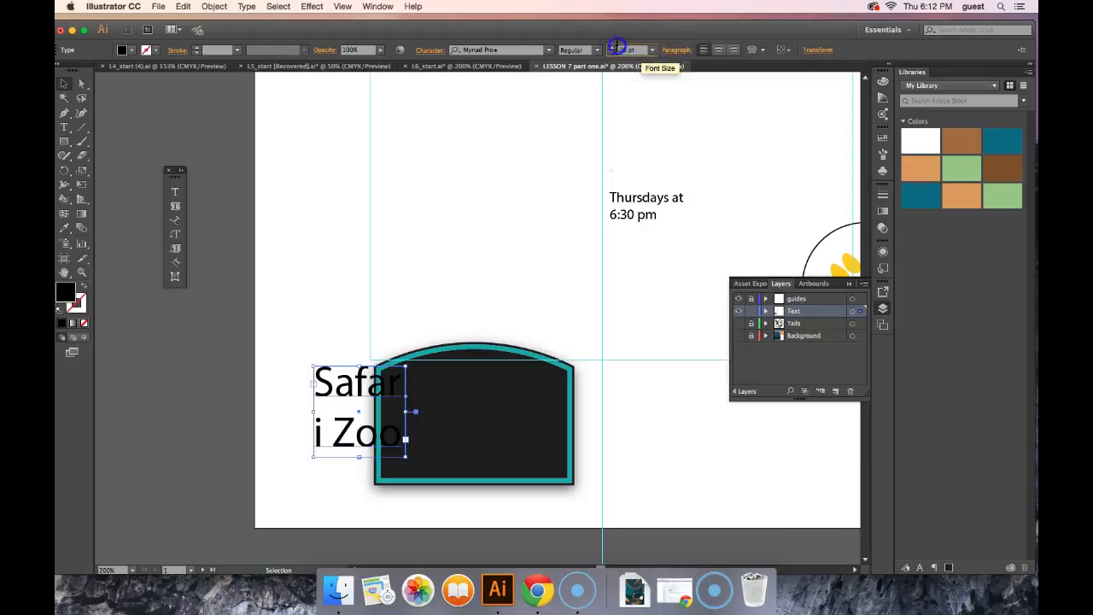
{"action": "left_click", "coordinate": [640, 49]}
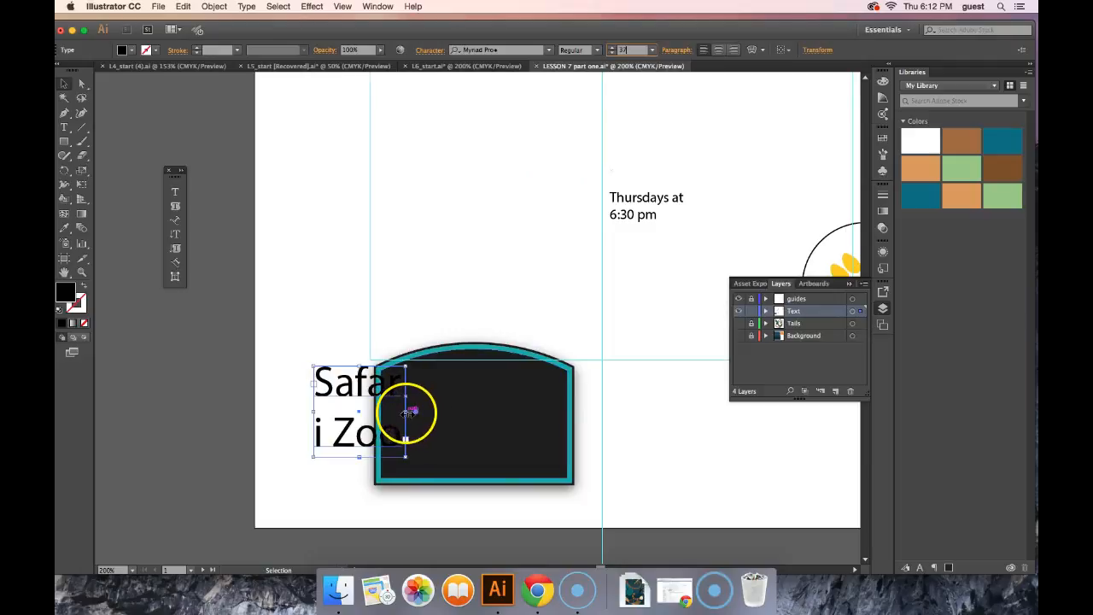
{"action": "left_click_drag", "start_coordinate": [402, 410], "coordinate": [520, 408]}
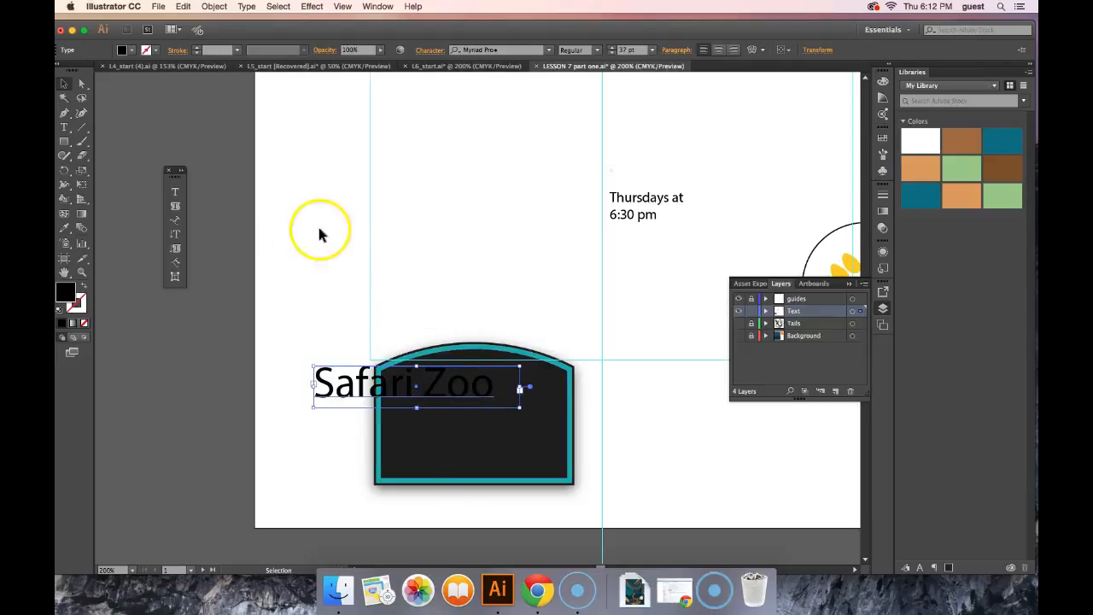
Step: Fill the Safari Zoo text with white and move it onto the dark sign shape
{"action": "left_click", "coordinate": [131, 50]}
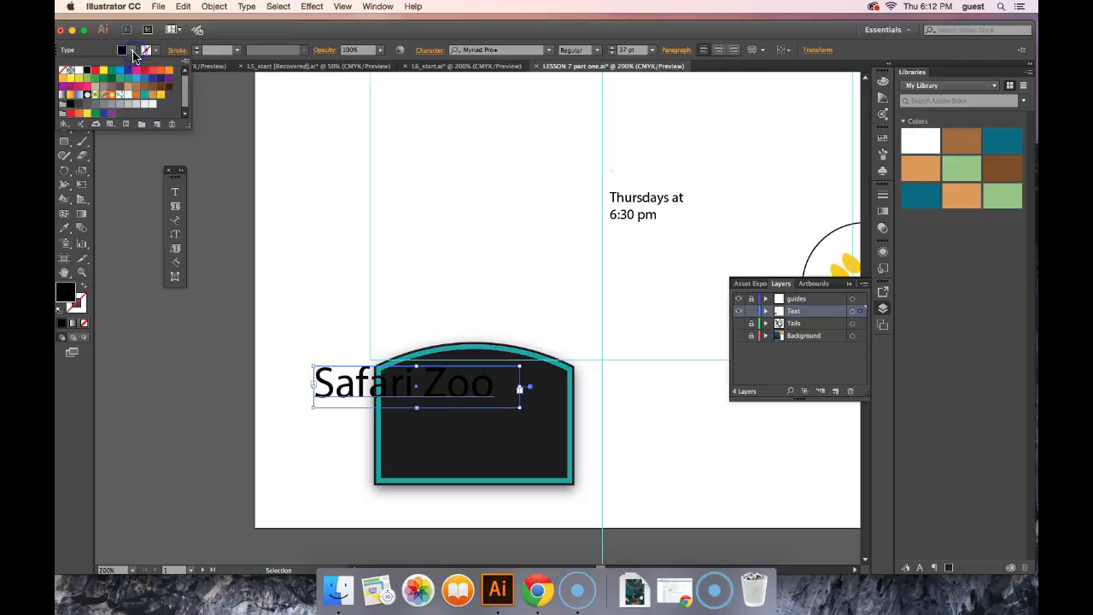
{"action": "left_click", "coordinate": [78, 71]}
{"action": "left_click", "coordinate": [461, 402]}
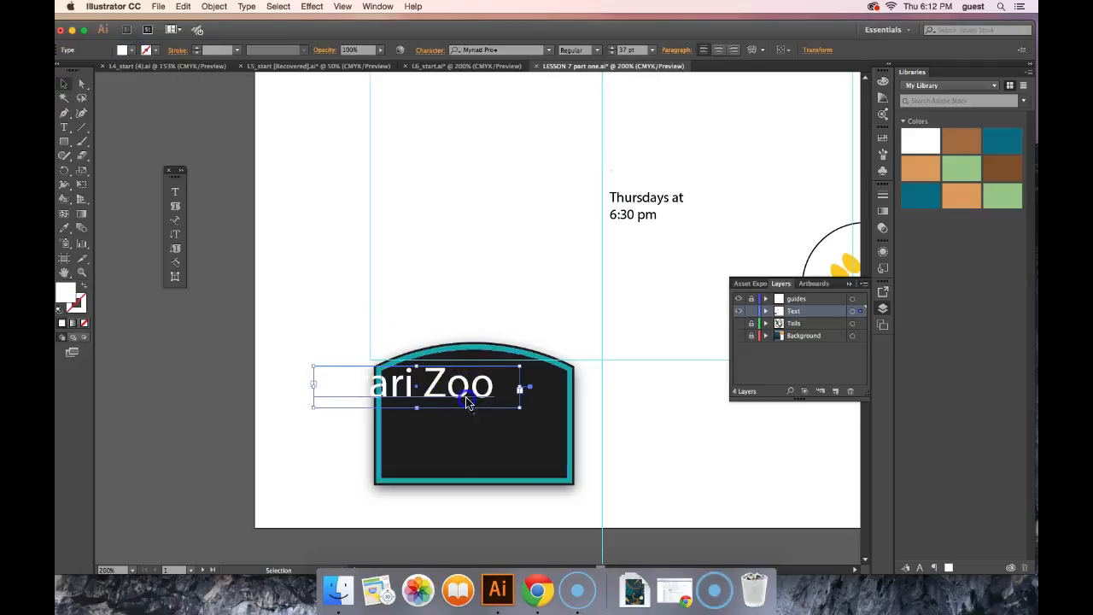
{"action": "left_click", "coordinate": [437, 376]}
{"action": "left_click_drag", "start_coordinate": [470, 385], "coordinate": [511, 390]}
{"action": "left_click", "coordinate": [679, 449]}
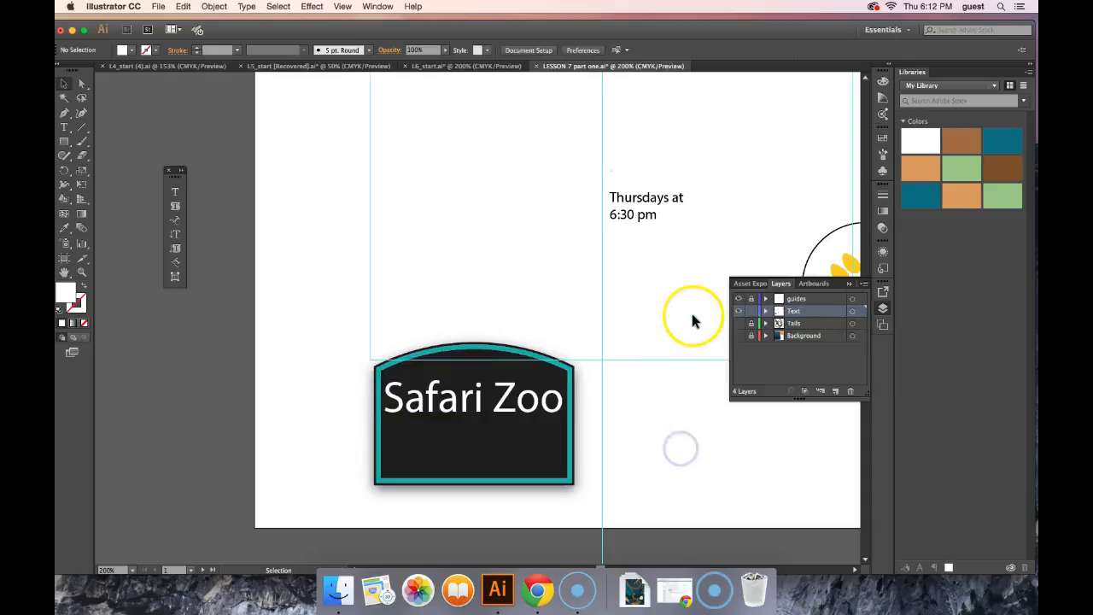
Step: Set the font size of the ZOO TALES title to 74 pt
{"action": "left_click_drag", "start_coordinate": [732, 151], "coordinate": [662, 516]}
{"action": "left_click", "coordinate": [175, 192]}
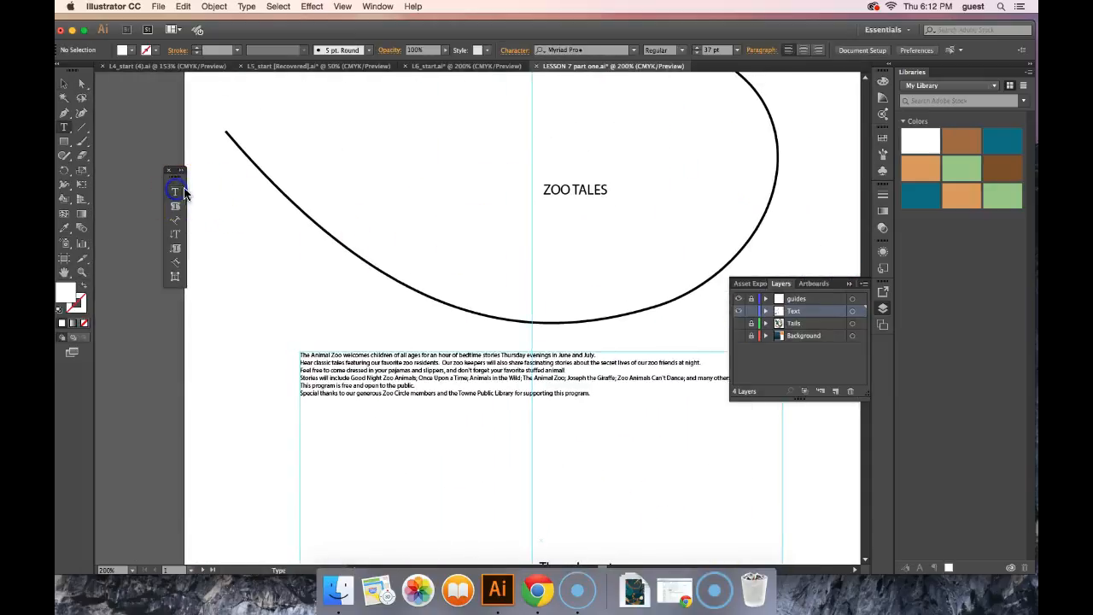
{"action": "left_click", "coordinate": [64, 83]}
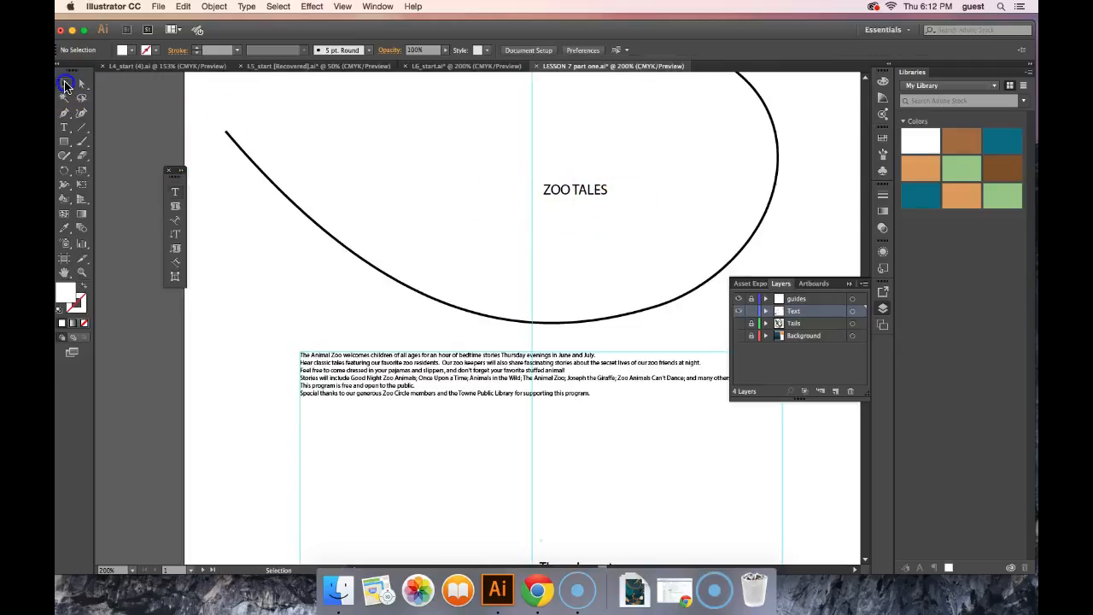
{"action": "left_click", "coordinate": [571, 193]}
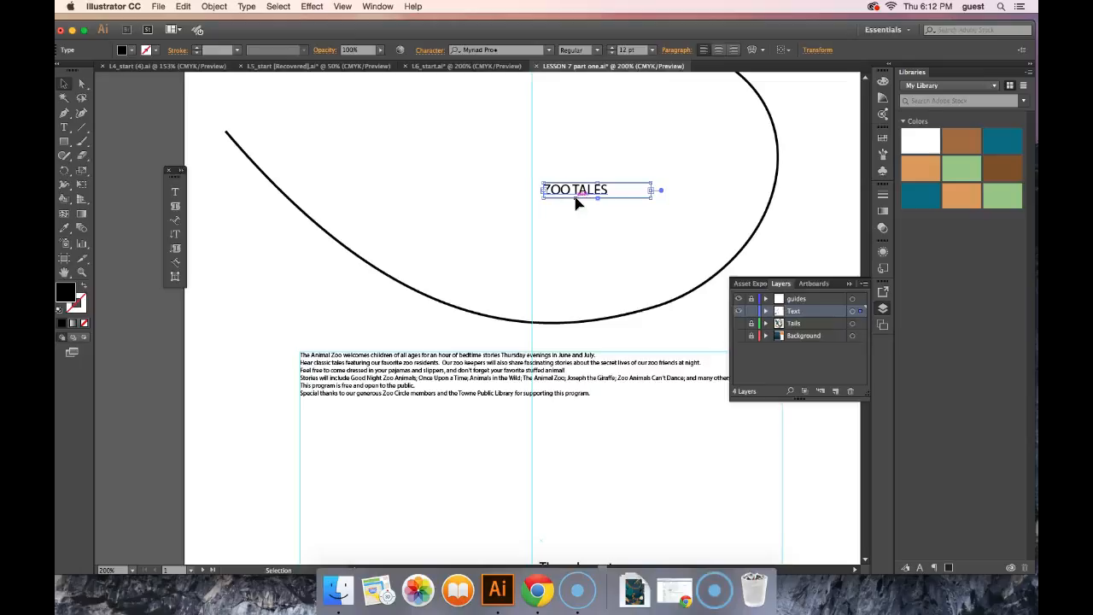
{"action": "left_click", "coordinate": [643, 51]}
{"action": "key", "text": "Return"}
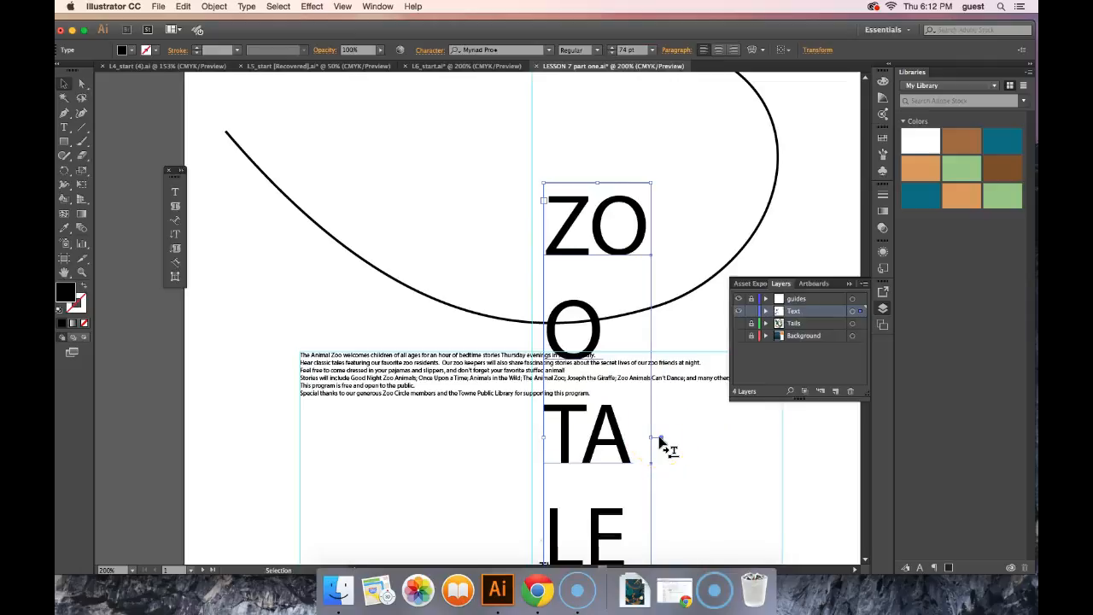
Step: Widen the ZOO TALES frame so the title fits on one line, and position it inside the curved path
{"action": "left_click", "coordinate": [686, 443]}
{"action": "key", "text": "super+1"}
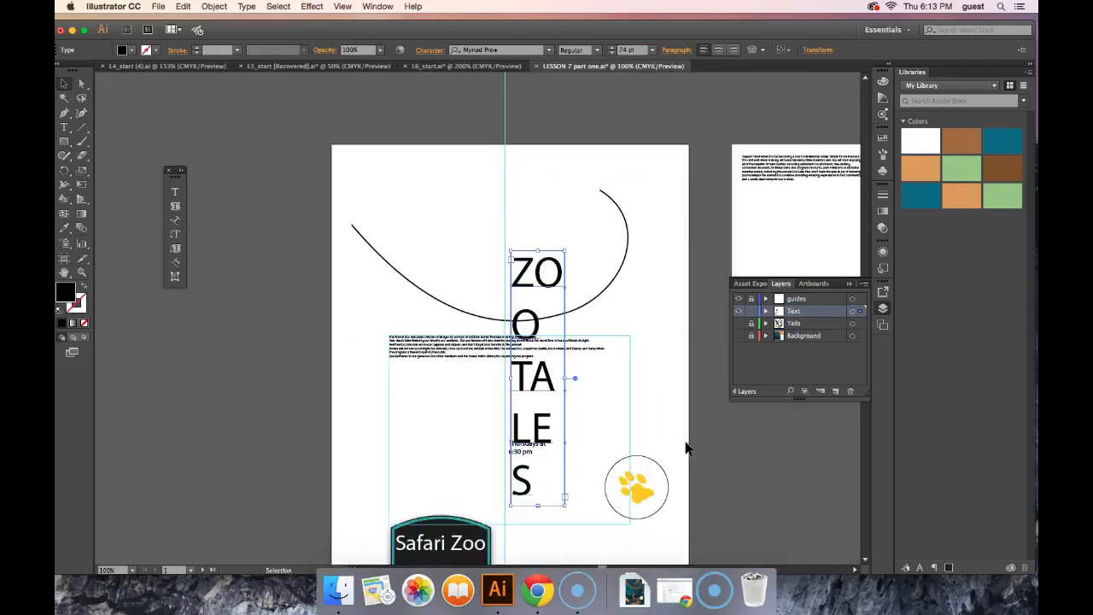
{"action": "key", "text": "super+minus"}
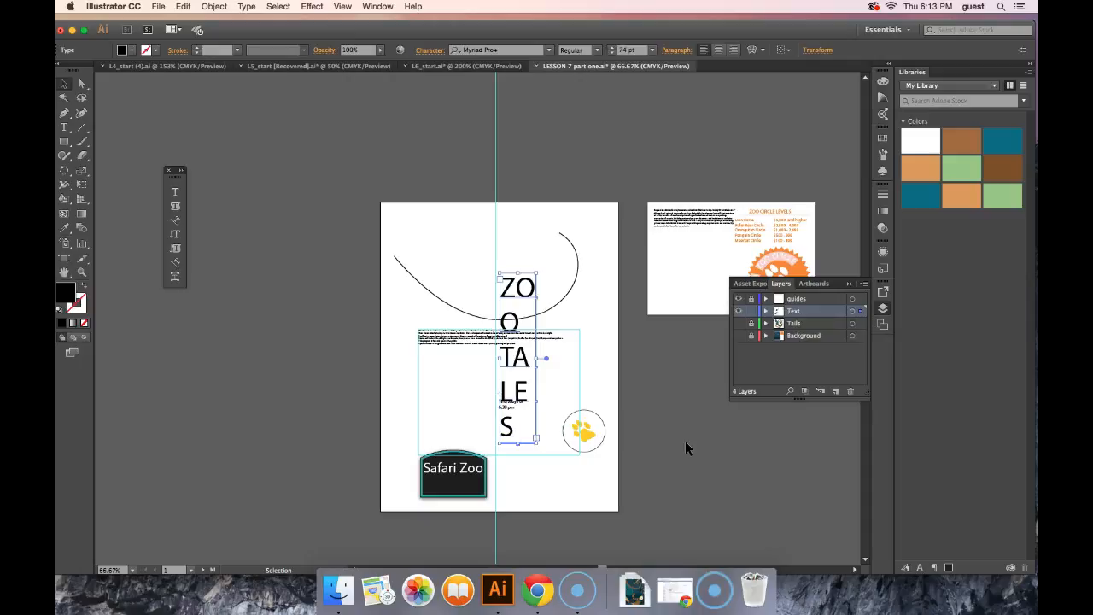
{"action": "left_click_drag", "start_coordinate": [497, 359], "coordinate": [397, 336]}
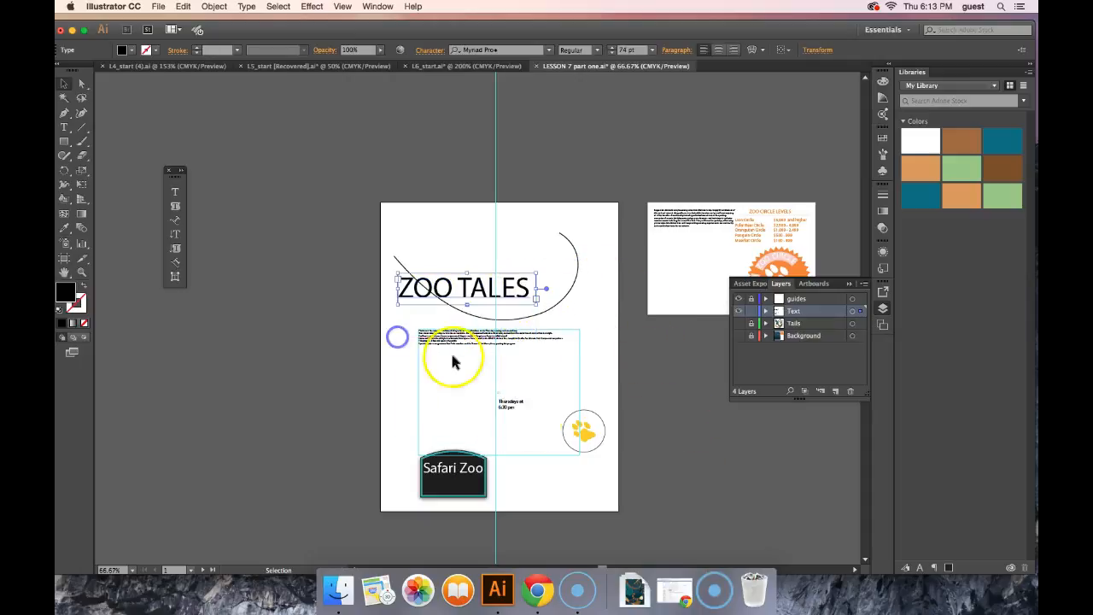
{"action": "left_click_drag", "start_coordinate": [536, 288], "coordinate": [568, 288]}
{"action": "left_click_drag", "start_coordinate": [483, 282], "coordinate": [502, 267]}
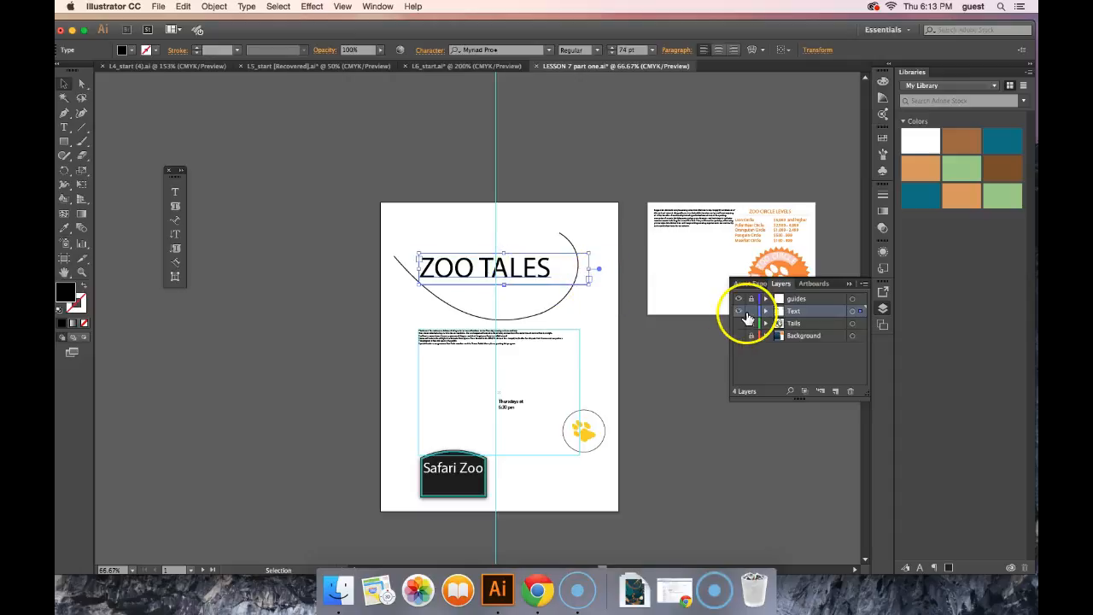
Step: Give the ZOO TALES title a white fill and a black stroke
{"action": "left_click", "coordinate": [125, 56]}
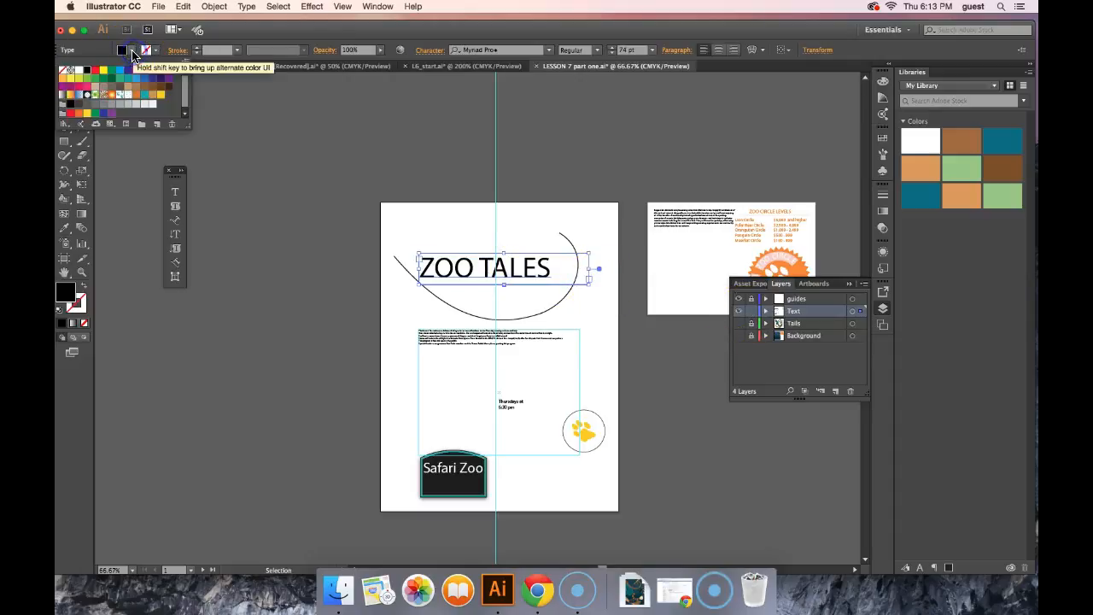
{"action": "left_click", "coordinate": [78, 71]}
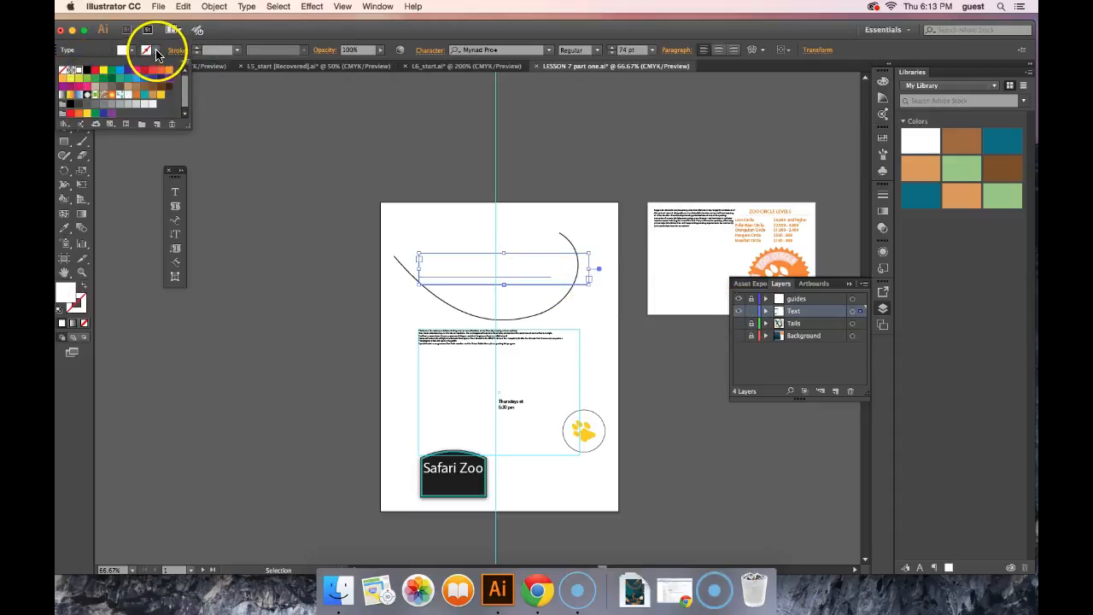
{"action": "left_click", "coordinate": [155, 52]}
{"action": "left_click", "coordinate": [155, 52]}
{"action": "left_click", "coordinate": [88, 71]}
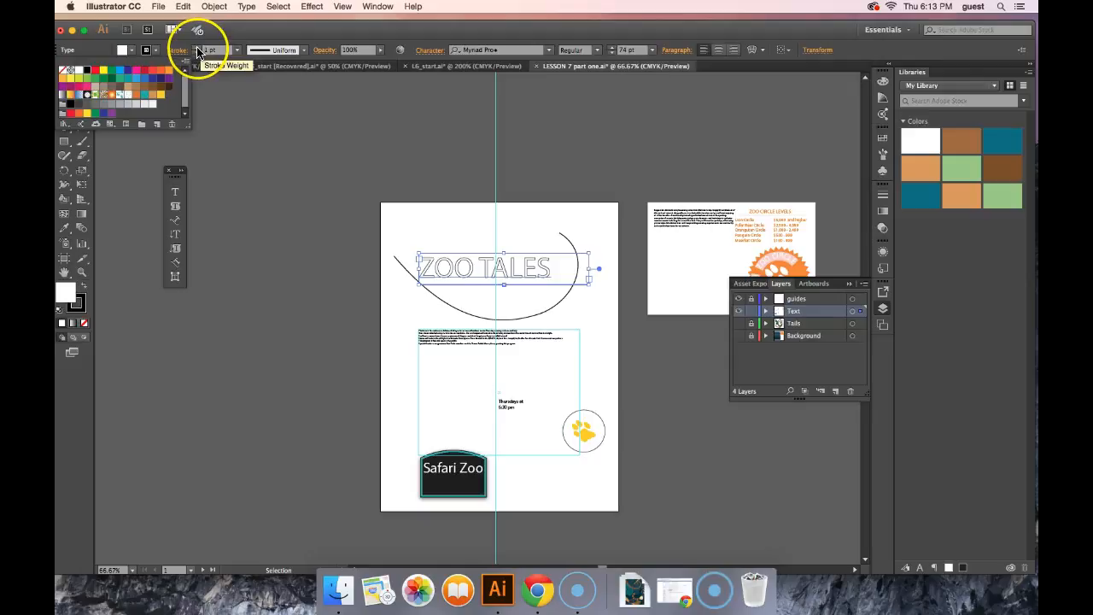
Step: Increase the stroke weight of the ZOO TALES title to 3 pt
{"action": "left_click", "coordinate": [198, 51]}
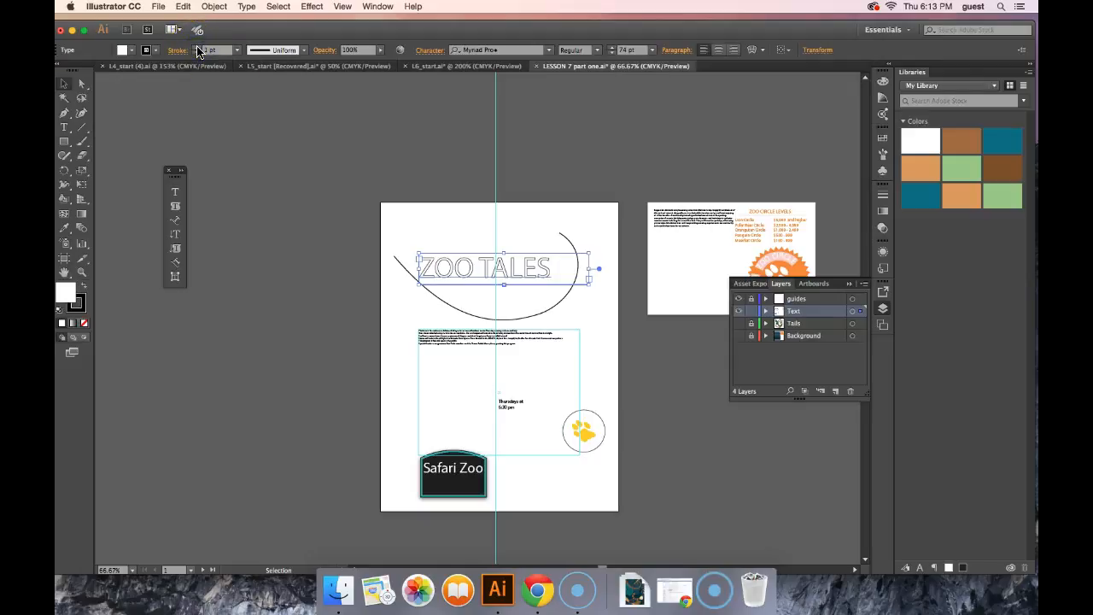
{"action": "left_click", "coordinate": [196, 48]}
{"action": "left_click", "coordinate": [196, 49]}
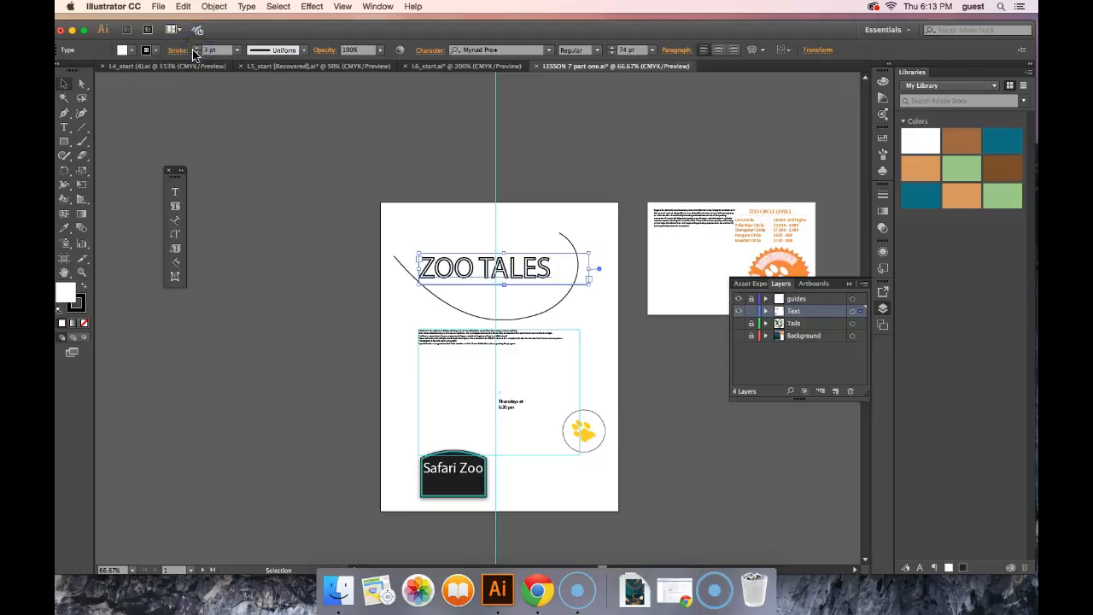
{"action": "left_click", "coordinate": [74, 585]}
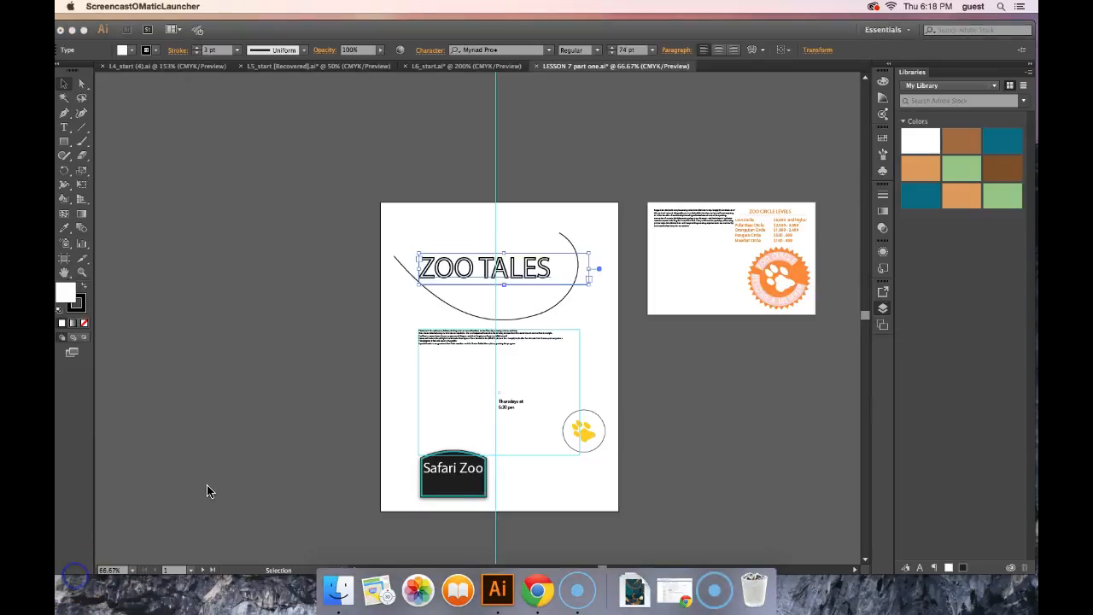
{"action": "left_click", "coordinate": [488, 284]}
{"action": "double_click", "coordinate": [478, 268]}
{"action": "key", "text": "BackSpace"}
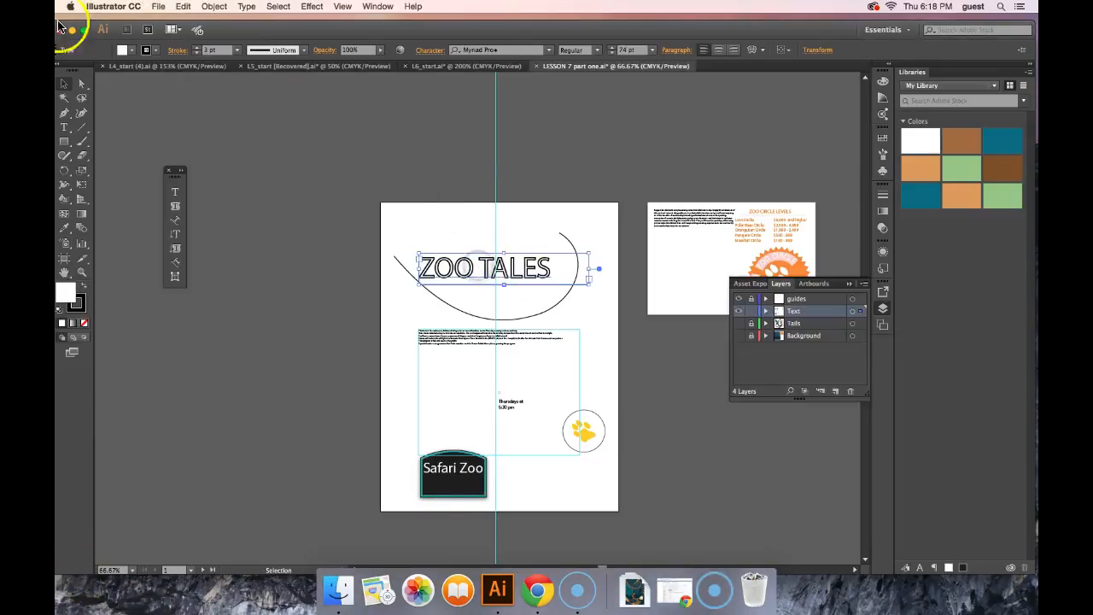
Step: Change the ZOO TALES title to a black fill with a white stroke
{"action": "left_click", "coordinate": [132, 51]}
{"action": "left_click", "coordinate": [87, 69]}
{"action": "left_click", "coordinate": [168, 51]}
{"action": "left_click", "coordinate": [156, 51]}
{"action": "left_click", "coordinate": [156, 51]}
{"action": "left_click", "coordinate": [85, 74]}
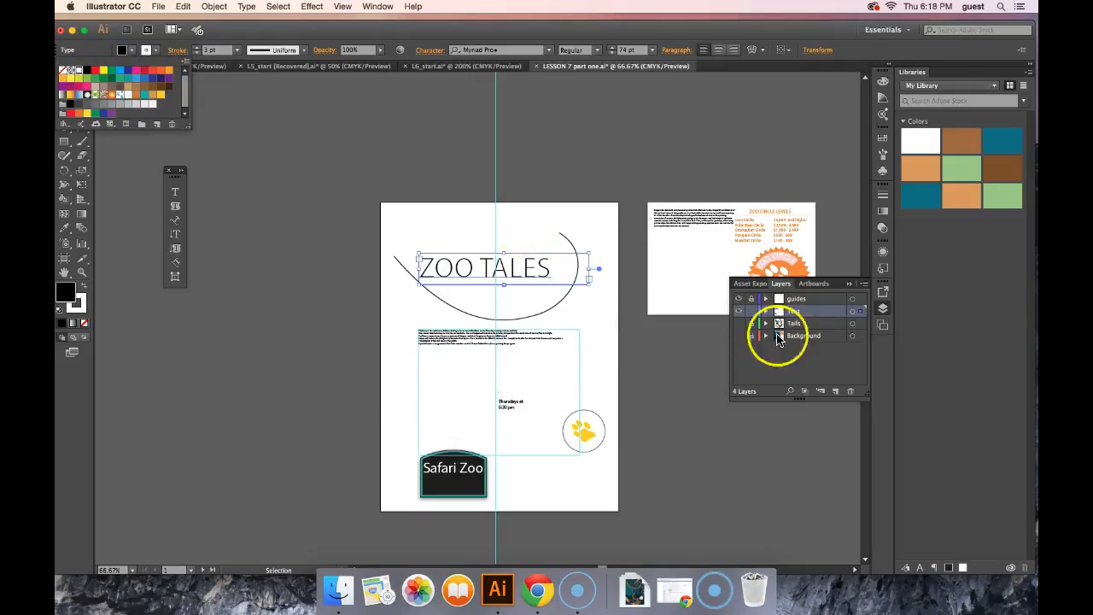
Step: Show the Background layer to check the title against the night scene, and hide the layer again
{"action": "left_click", "coordinate": [742, 337]}
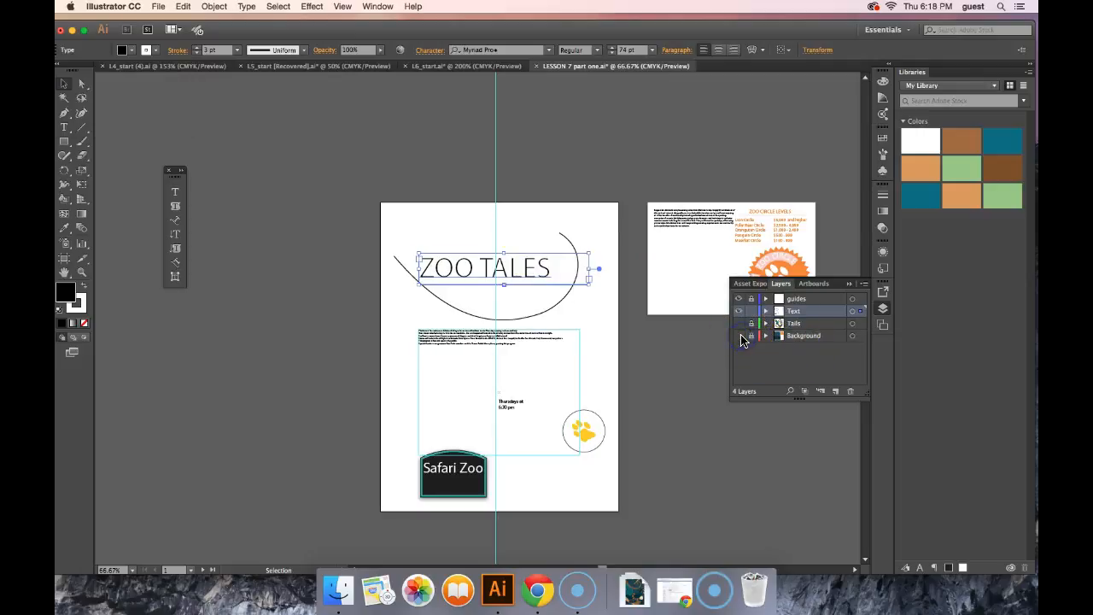
{"action": "left_click", "coordinate": [740, 337]}
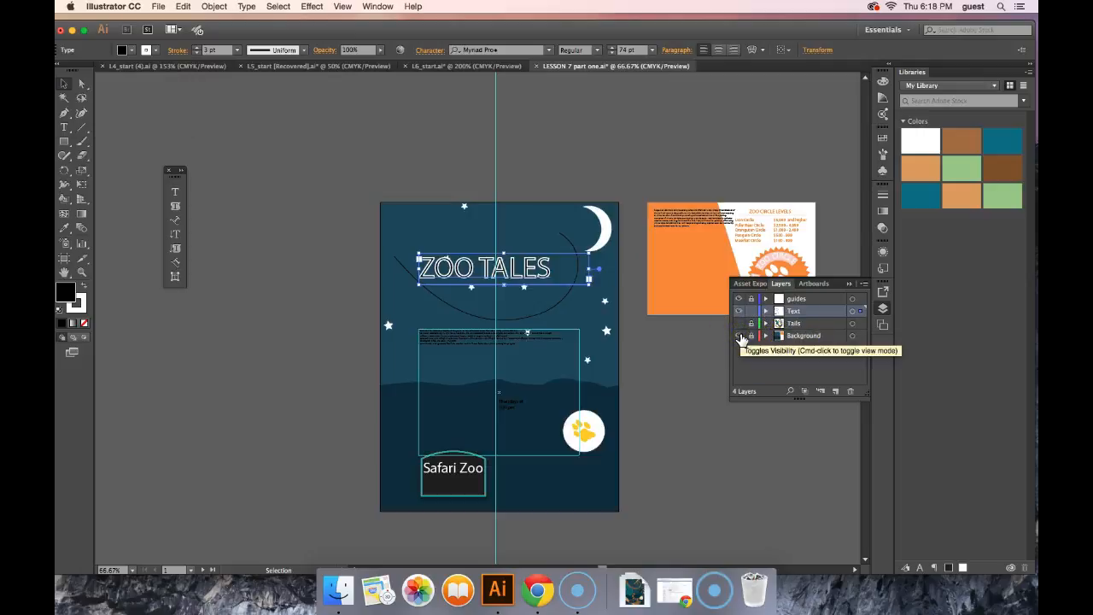
{"action": "left_click", "coordinate": [740, 337]}
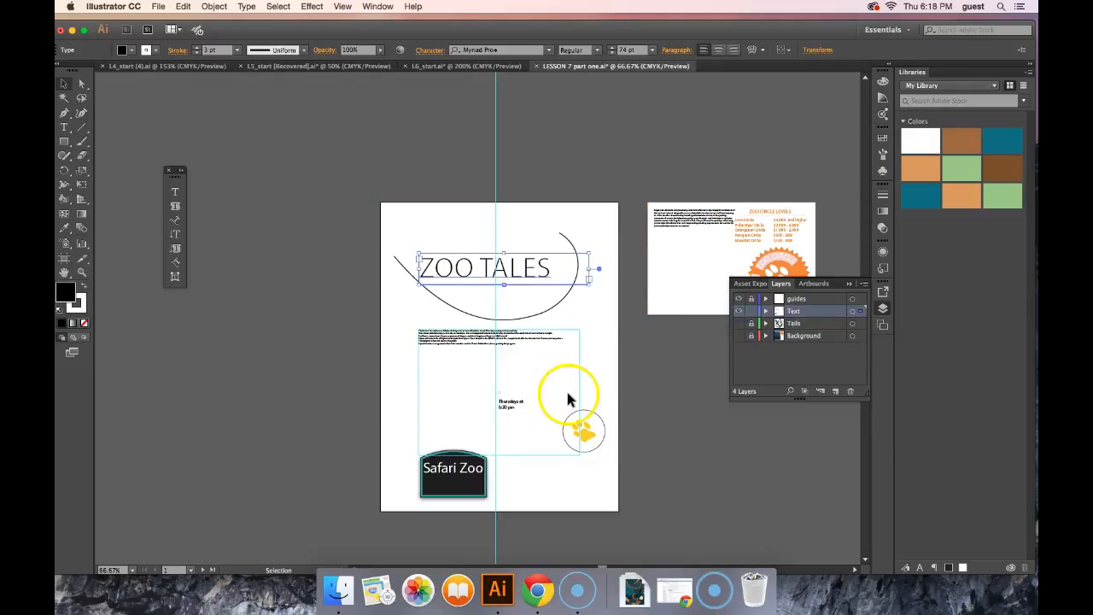
Step: Narrow the Safari Zoo text frame on the sign so the text wraps onto two lines
{"action": "left_click", "coordinate": [470, 479]}
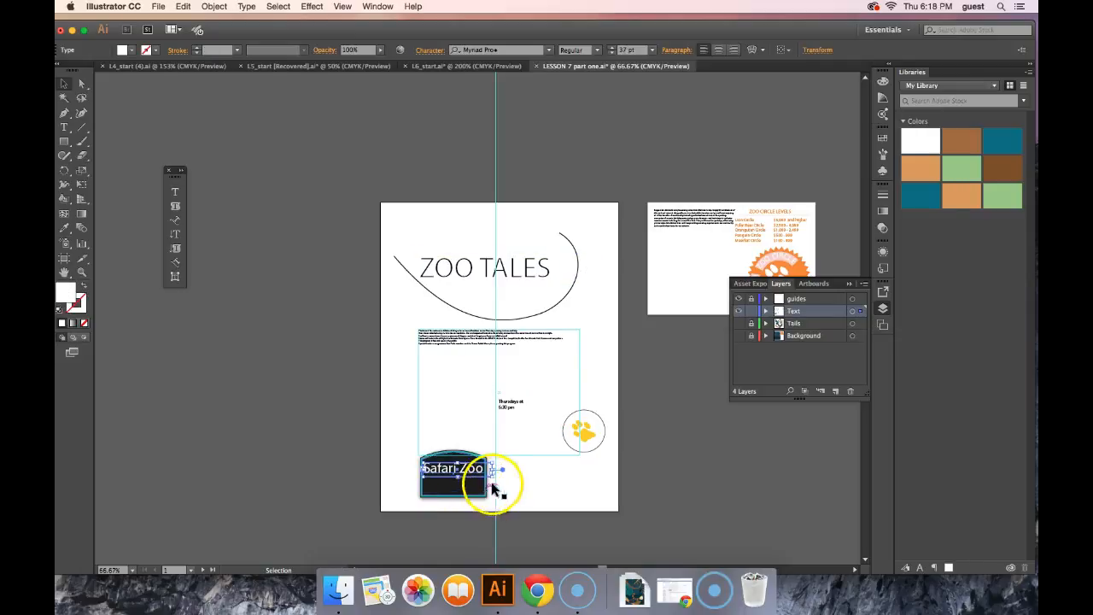
{"action": "left_click_drag", "start_coordinate": [494, 473], "coordinate": [463, 480]}
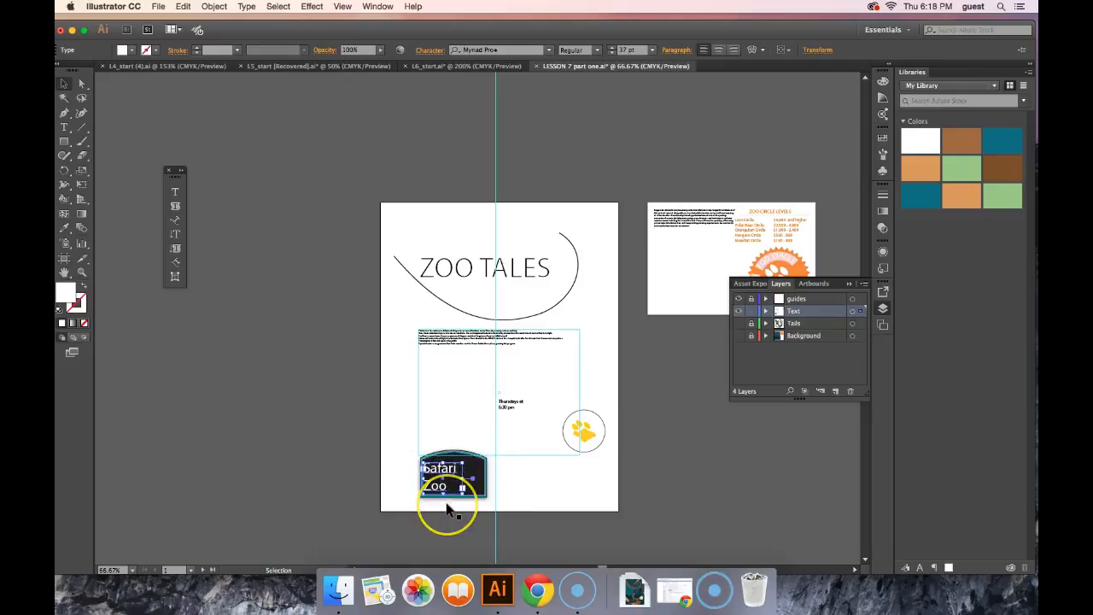
{"action": "left_click", "coordinate": [451, 494]}
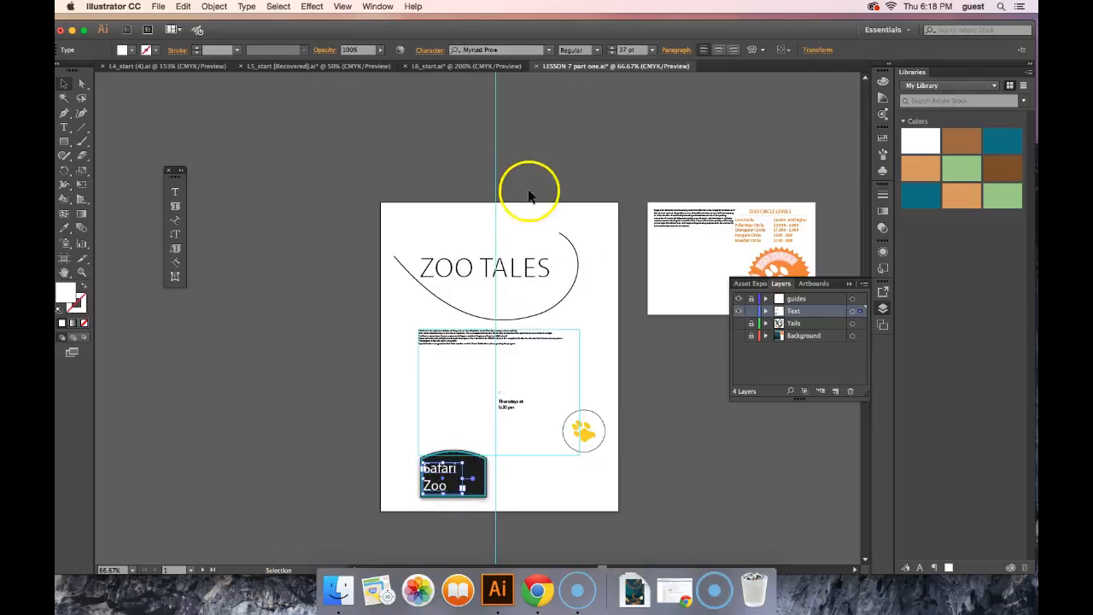
Step: Set the font size of the Safari Zoo text on the sign to 33 pt
{"action": "left_click", "coordinate": [630, 49]}
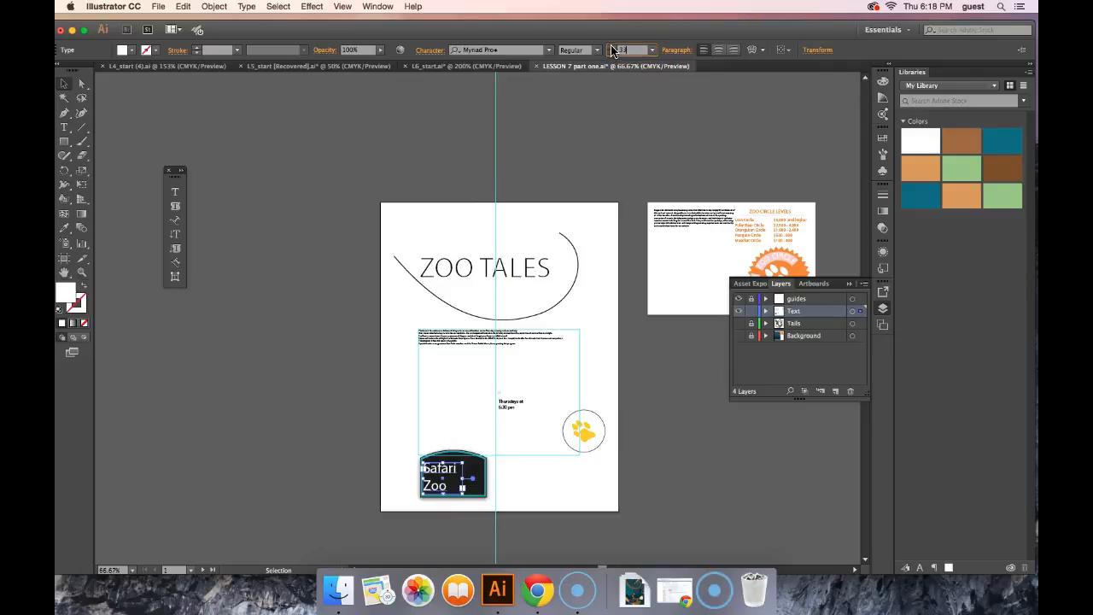
{"action": "left_click", "coordinate": [513, 405]}
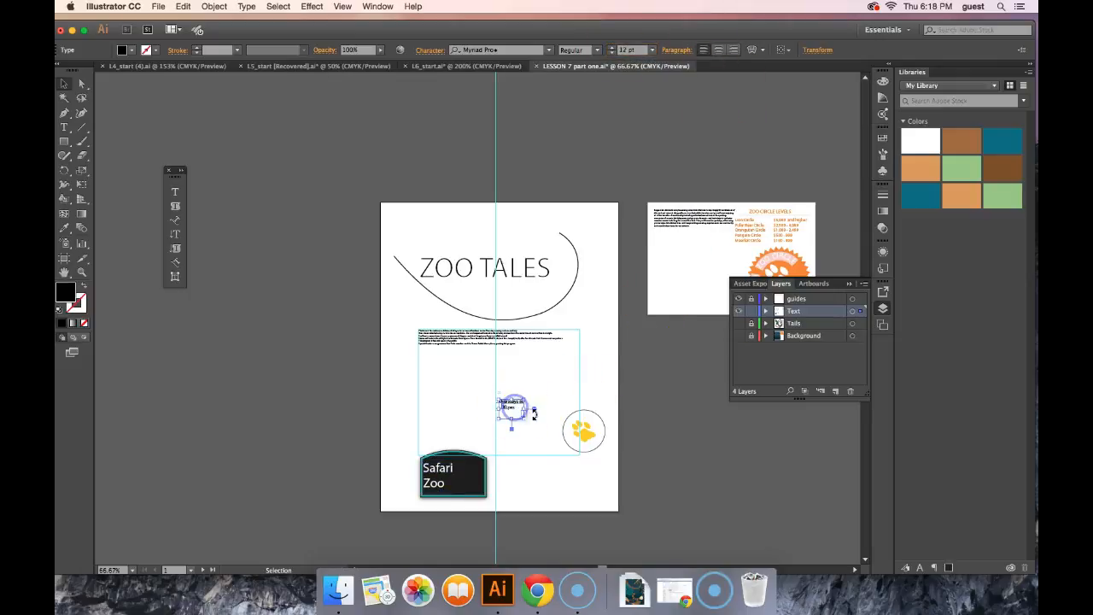
Step: Examine the character settings of the "Thursdays at 6:30 pm" text, including font size, kerning, tracking, leading and vertical scale
{"action": "left_click", "coordinate": [83, 272]}
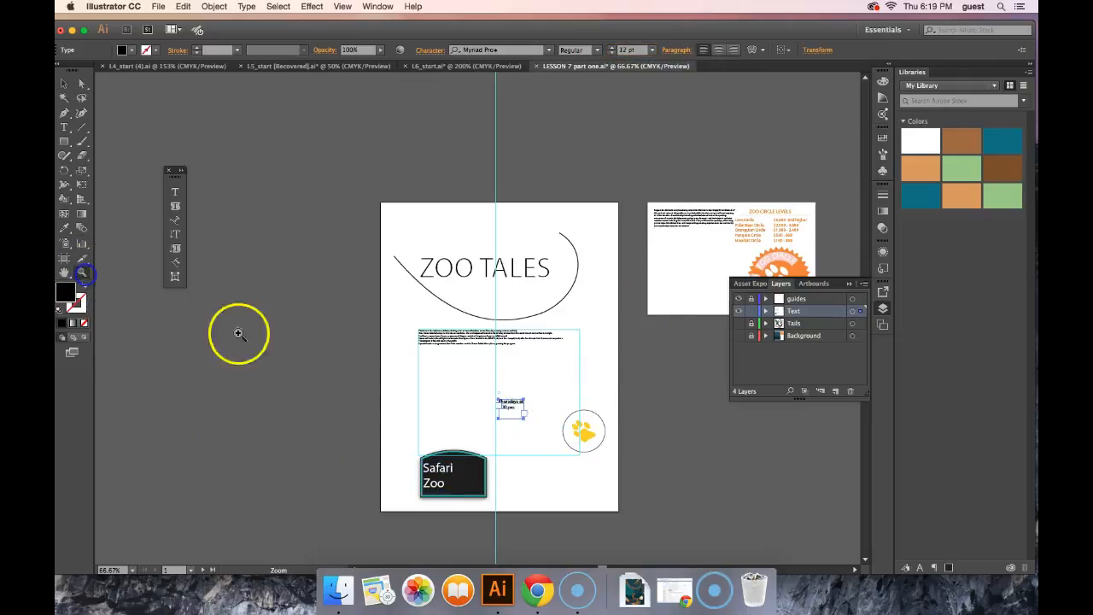
{"action": "left_click", "coordinate": [513, 412]}
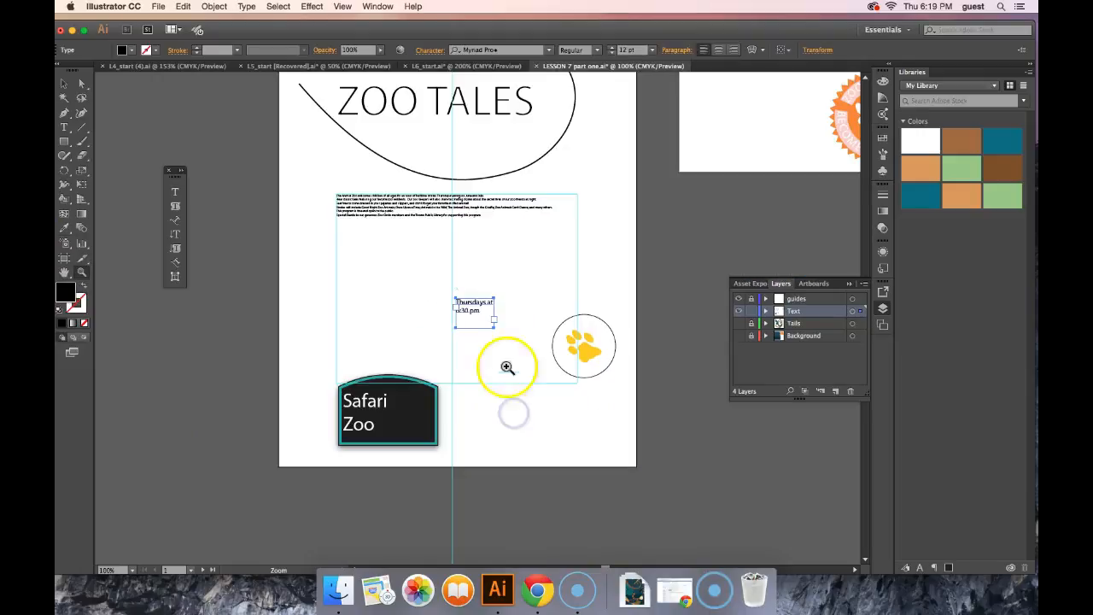
{"action": "left_click", "coordinate": [492, 310]}
{"action": "left_click", "coordinate": [340, 314]}
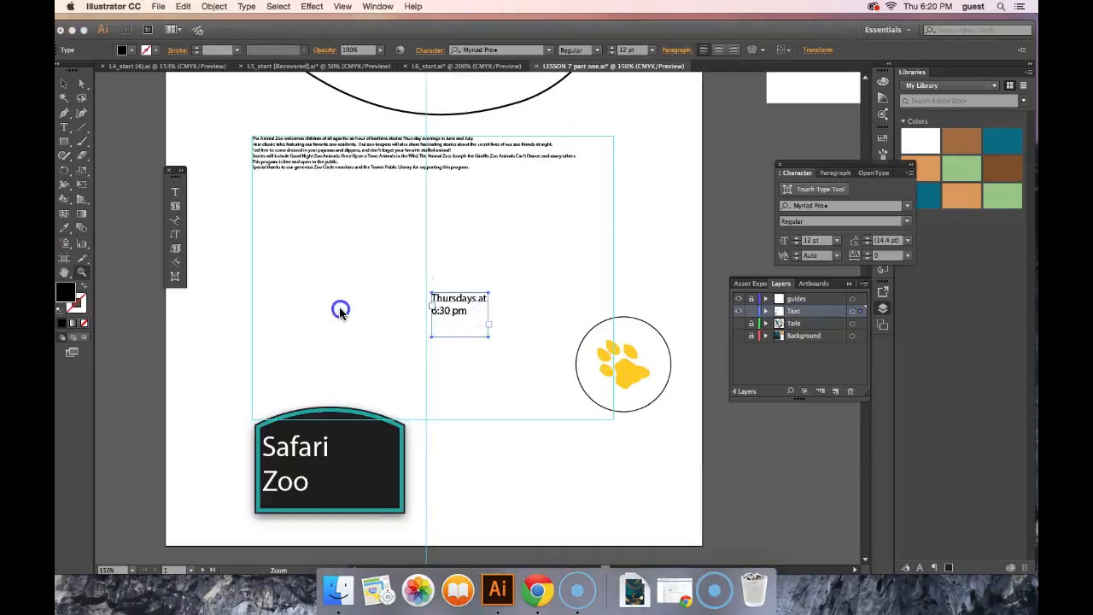
{"action": "left_click", "coordinate": [65, 84]}
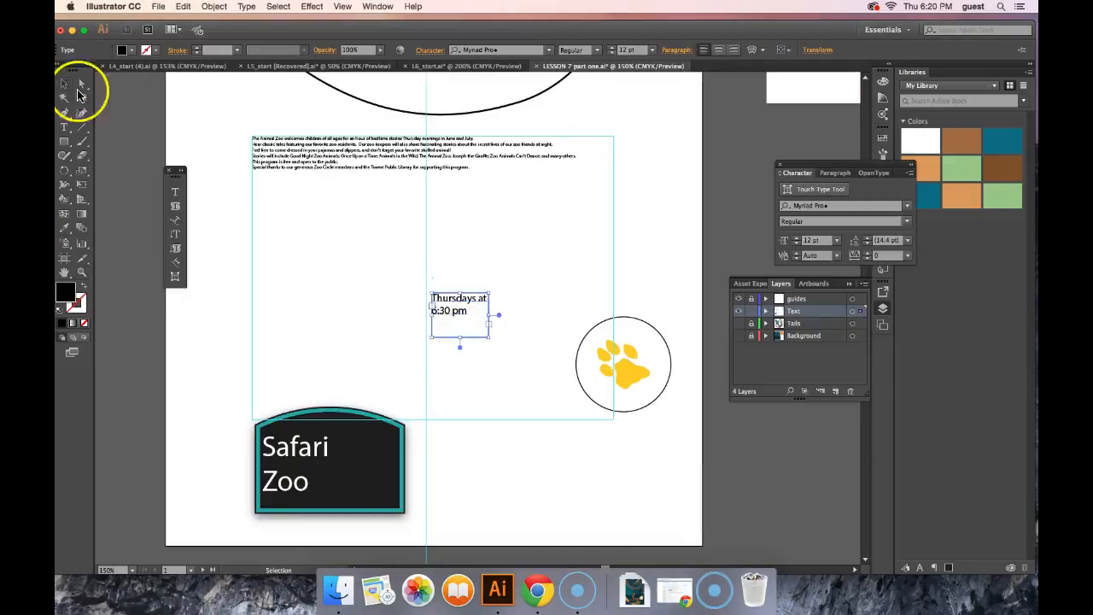
{"action": "left_click", "coordinate": [430, 52]}
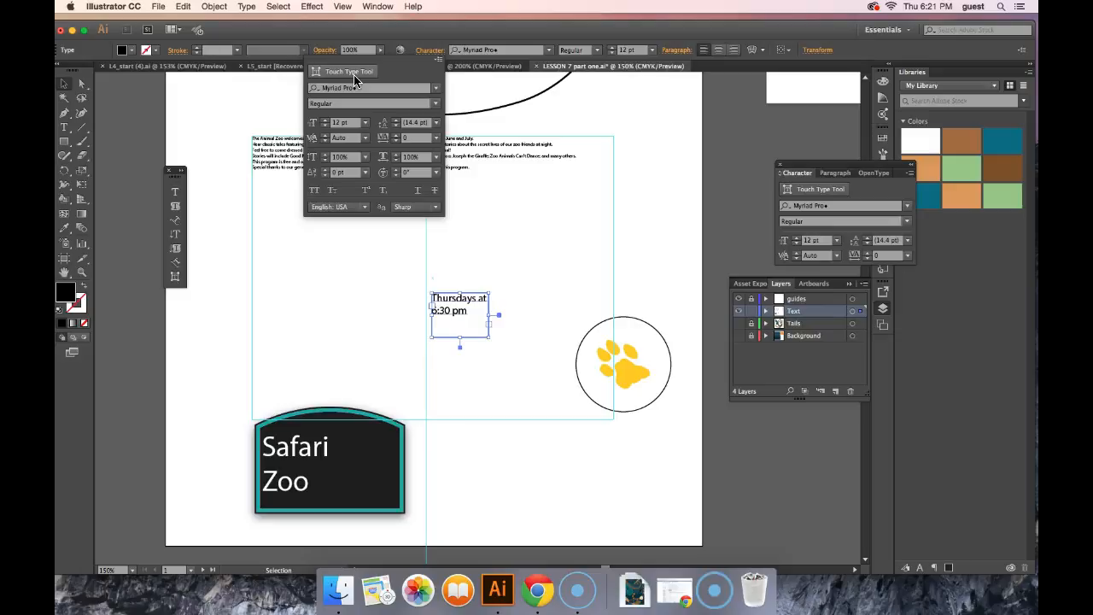
{"action": "left_click", "coordinate": [335, 125]}
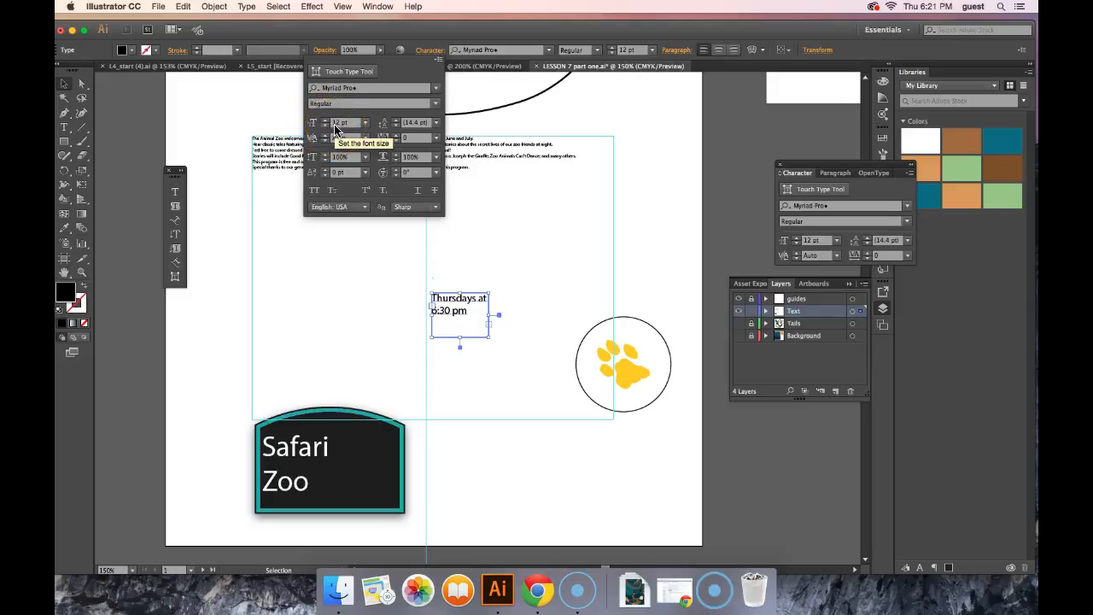
{"action": "left_click", "coordinate": [342, 138]}
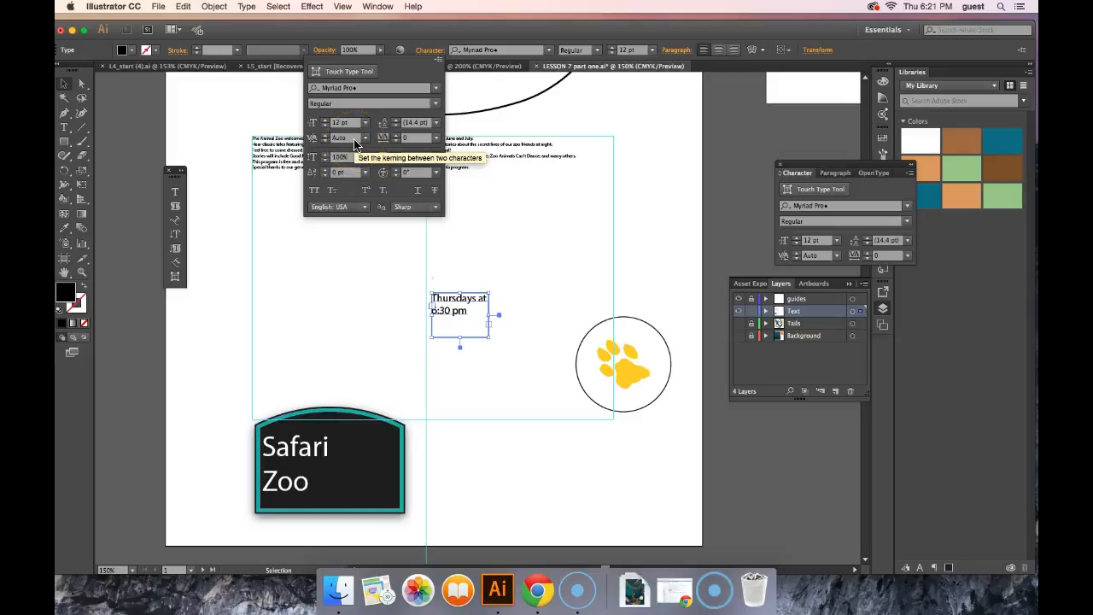
{"action": "left_click", "coordinate": [413, 141]}
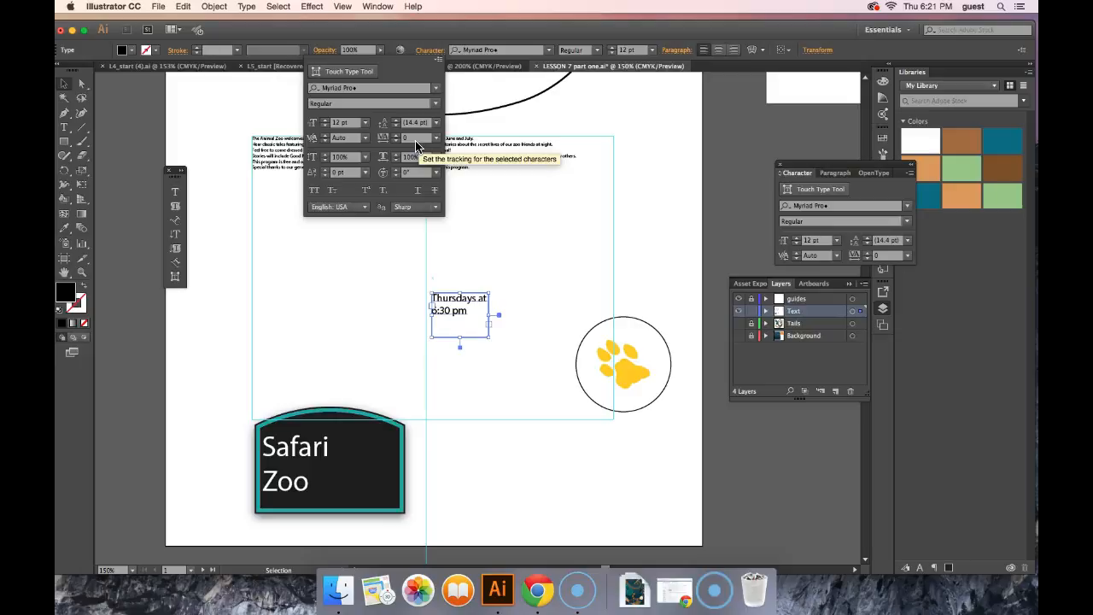
{"action": "left_click", "coordinate": [418, 125]}
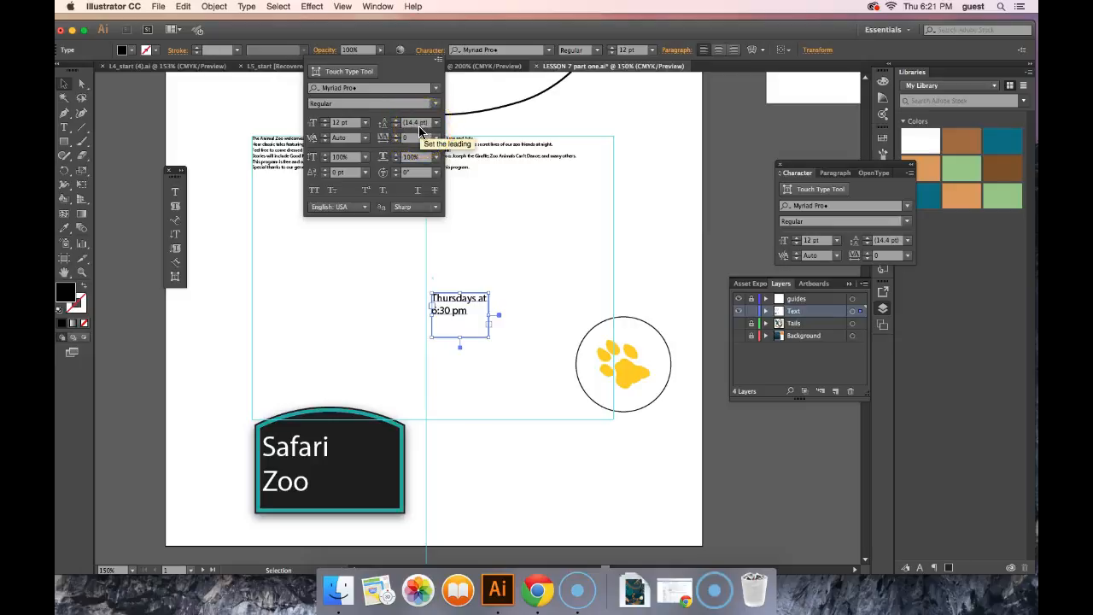
{"action": "left_click", "coordinate": [351, 162]}
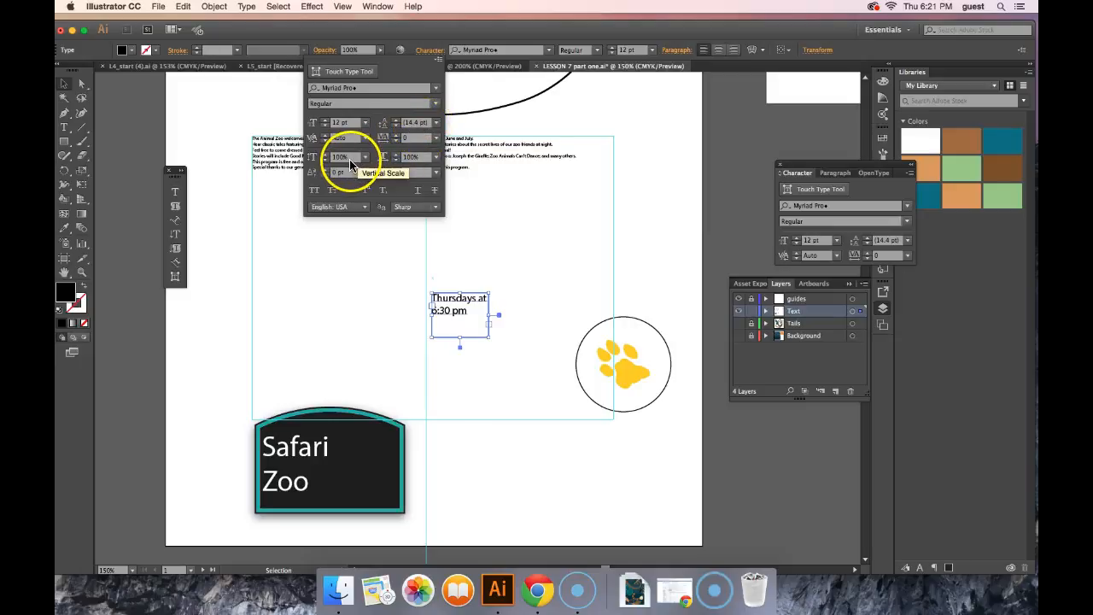
{"action": "left_click", "coordinate": [351, 124]}
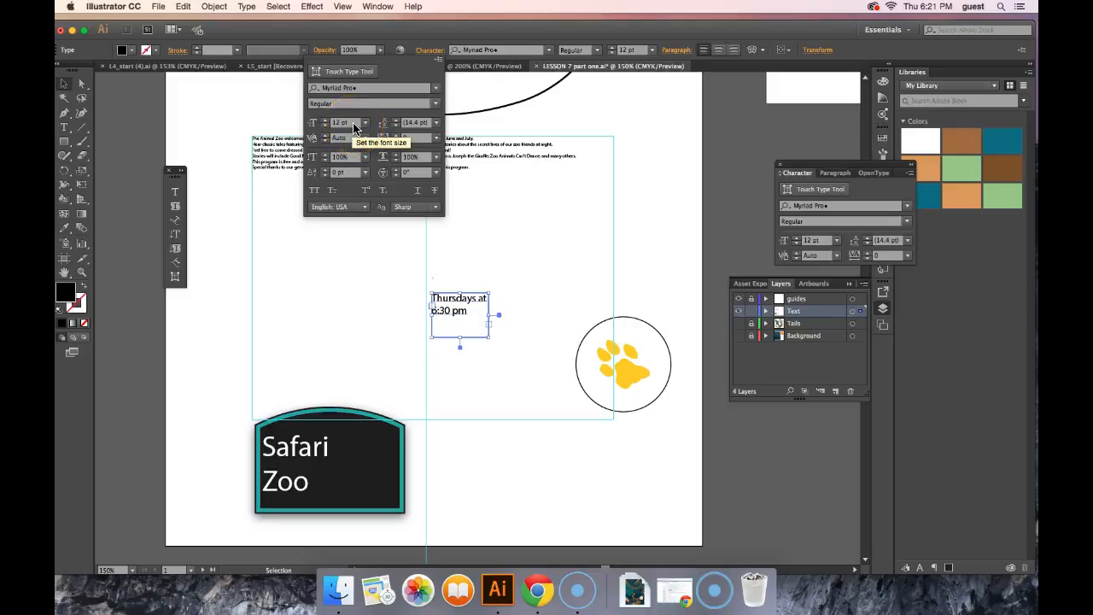
Step: Set the vertical scale of the "Thursdays at 6:30 pm" text to 120%
{"action": "left_click", "coordinate": [354, 158]}
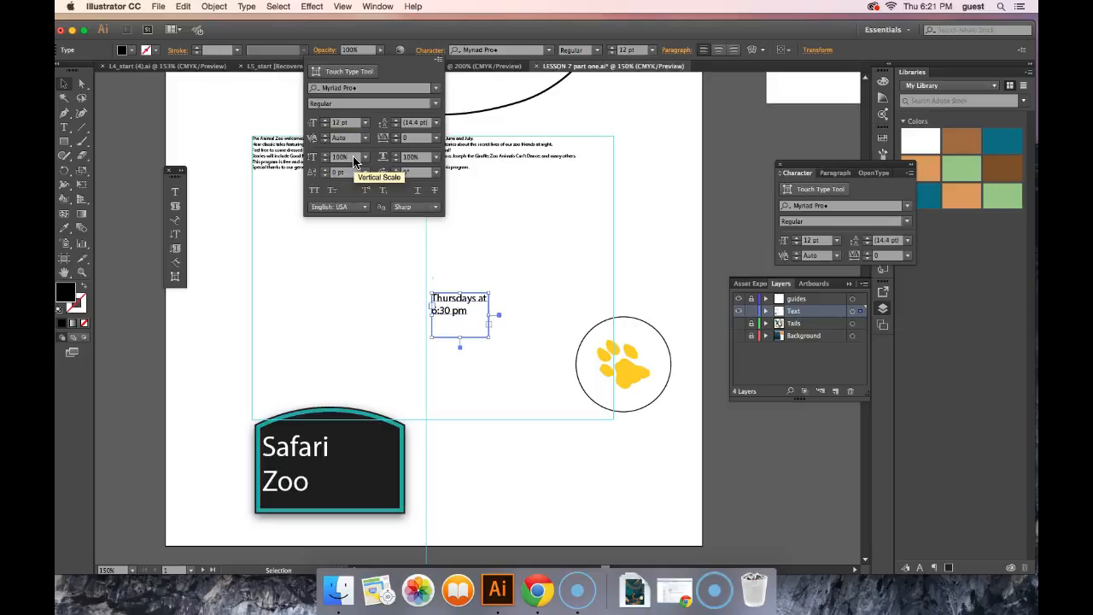
{"action": "left_click_drag", "start_coordinate": [353, 158], "coordinate": [324, 157]}
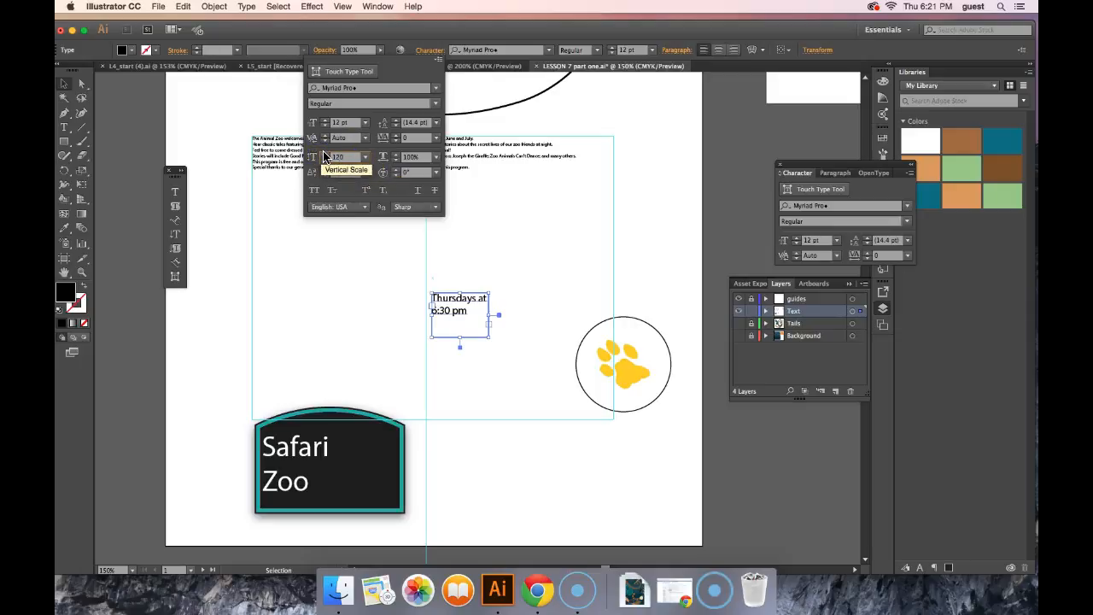
{"action": "left_click", "coordinate": [351, 252]}
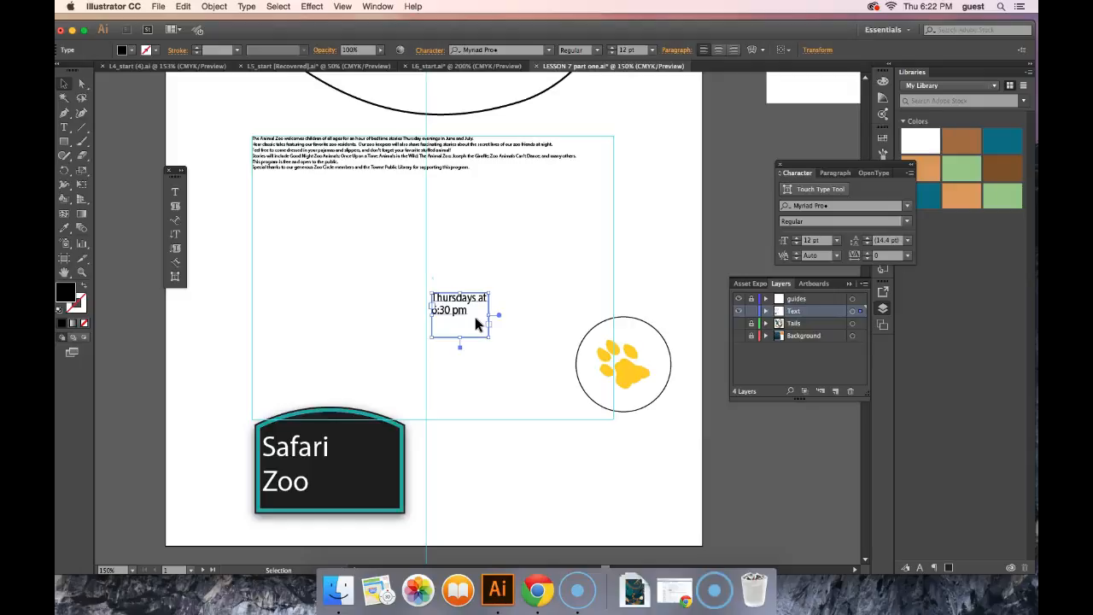
Step: Review the available font styles and the additional character options for the "Thursdays at 6:30 pm" text
{"action": "left_click", "coordinate": [478, 363]}
{"action": "left_click", "coordinate": [159, 586]}
{"action": "left_click", "coordinate": [468, 314]}
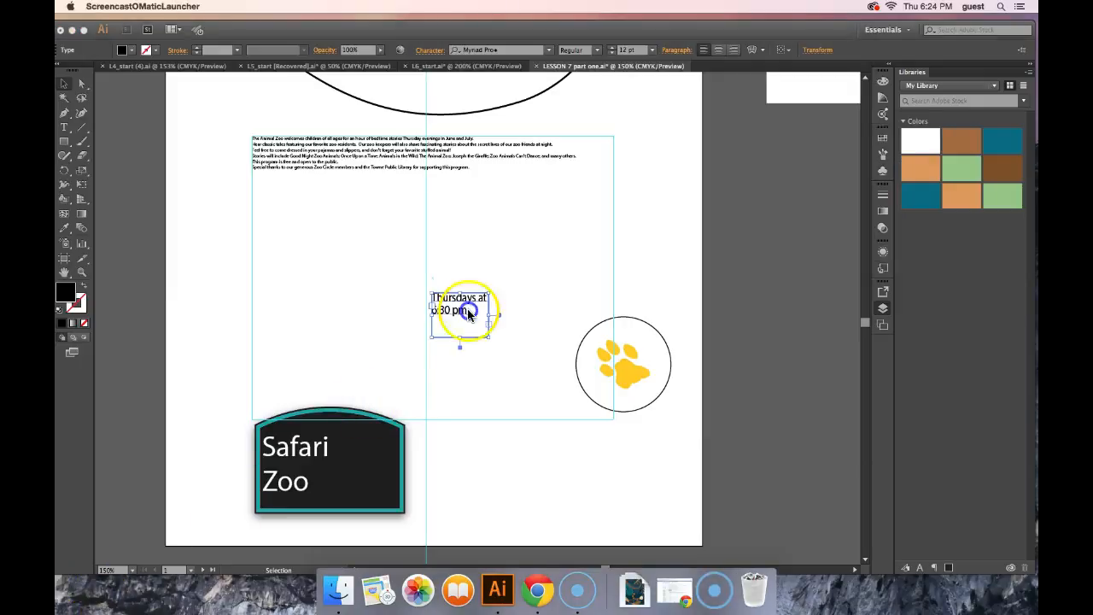
{"action": "left_click", "coordinate": [429, 50]}
{"action": "left_click", "coordinate": [435, 104]}
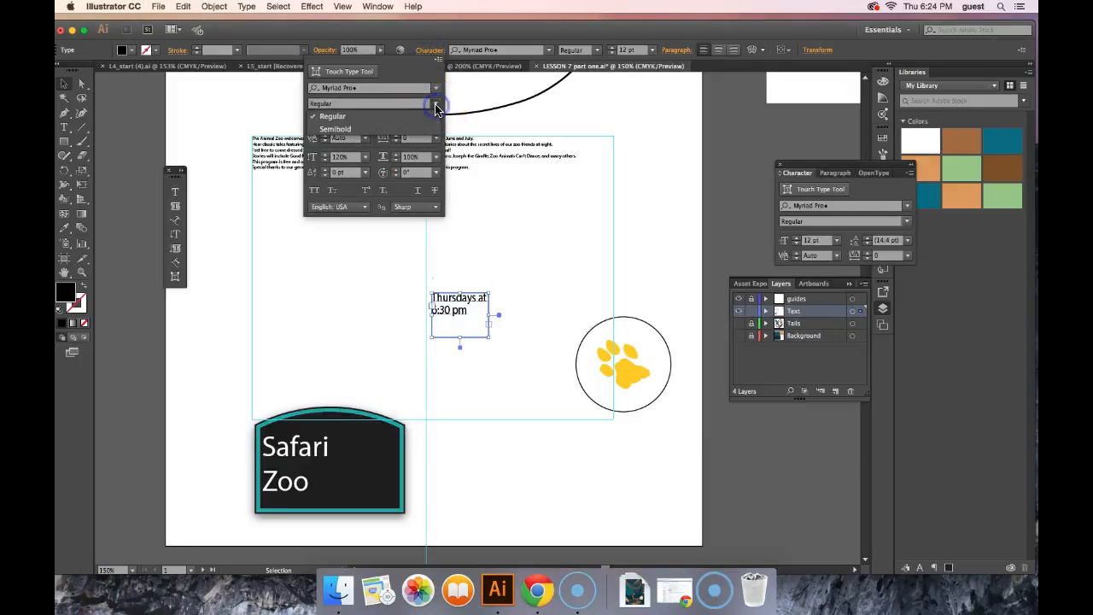
{"action": "left_click", "coordinate": [437, 64]}
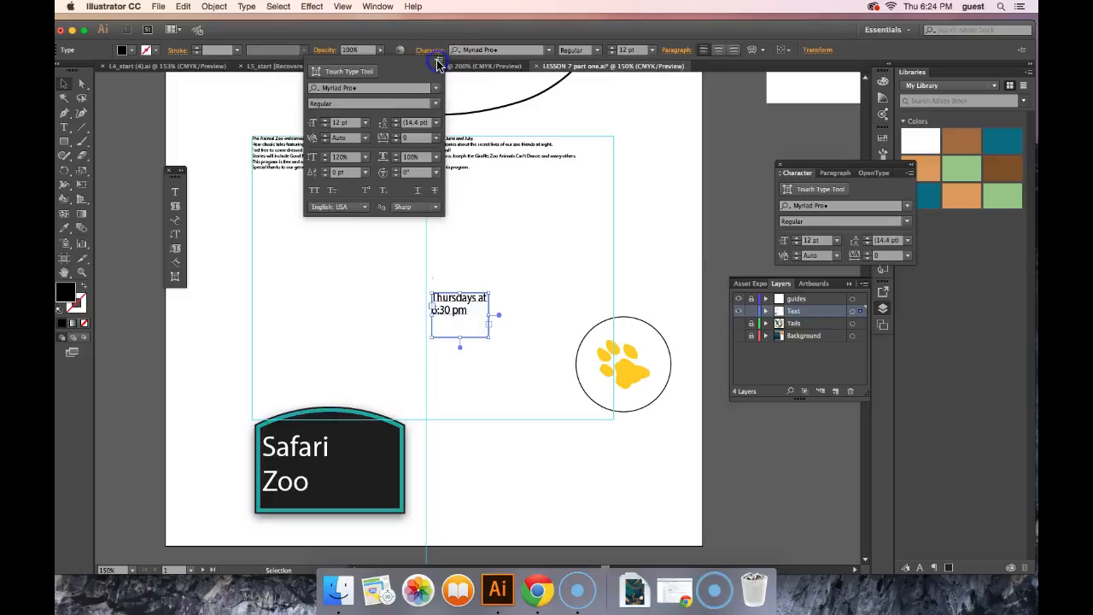
{"action": "left_click", "coordinate": [439, 64]}
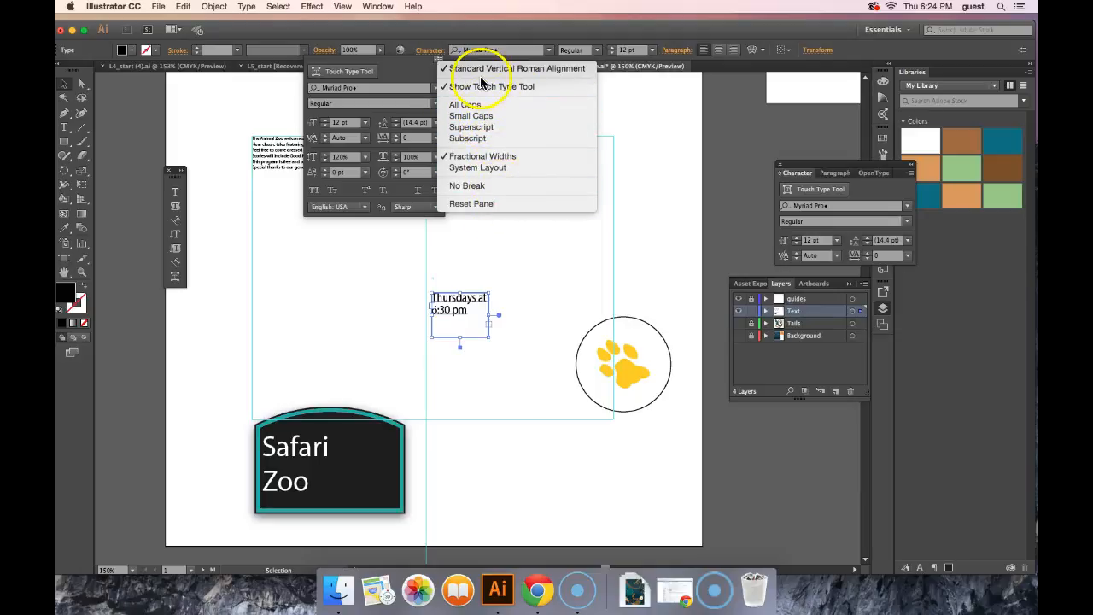
{"action": "left_click", "coordinate": [410, 76]}
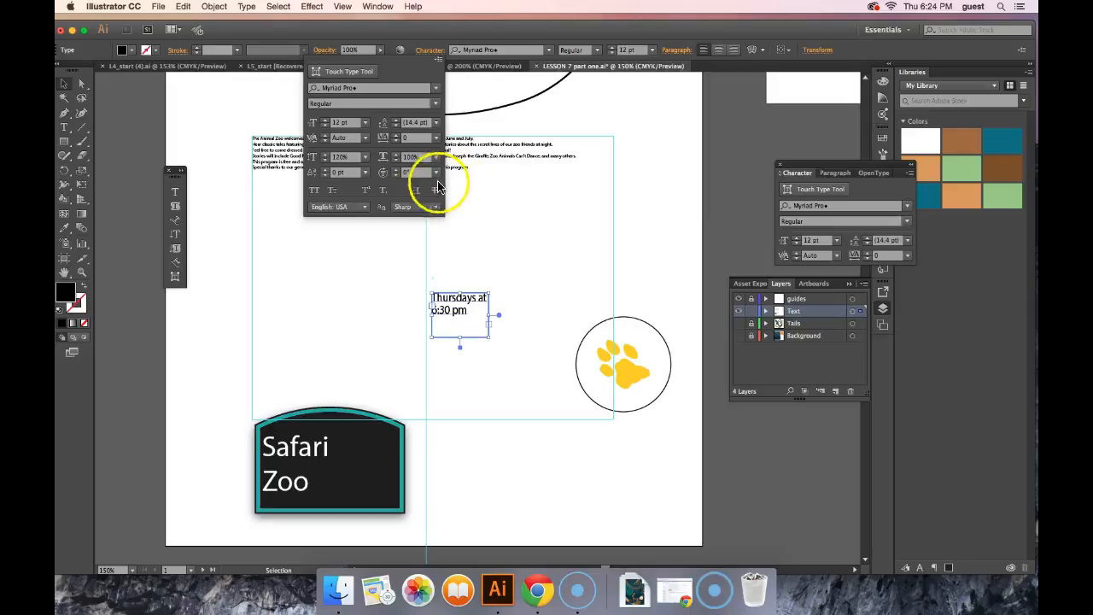
{"action": "left_click", "coordinate": [366, 338]}
Step: Try to set the kerning of the whole Safari Zoo sign text to 17
{"action": "left_click", "coordinate": [310, 456]}
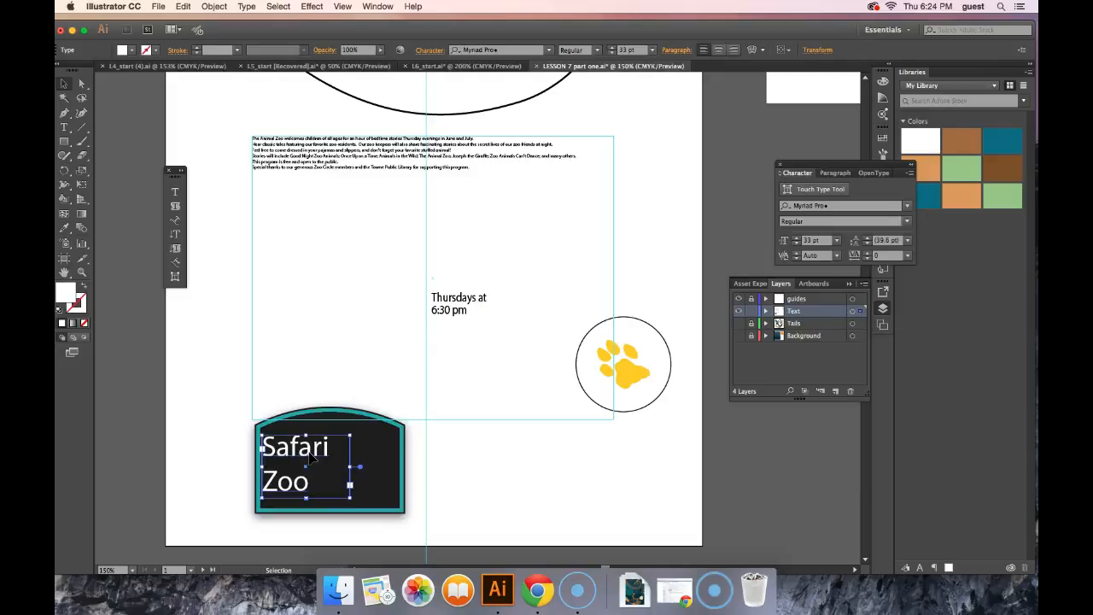
{"action": "left_click", "coordinate": [428, 53]}
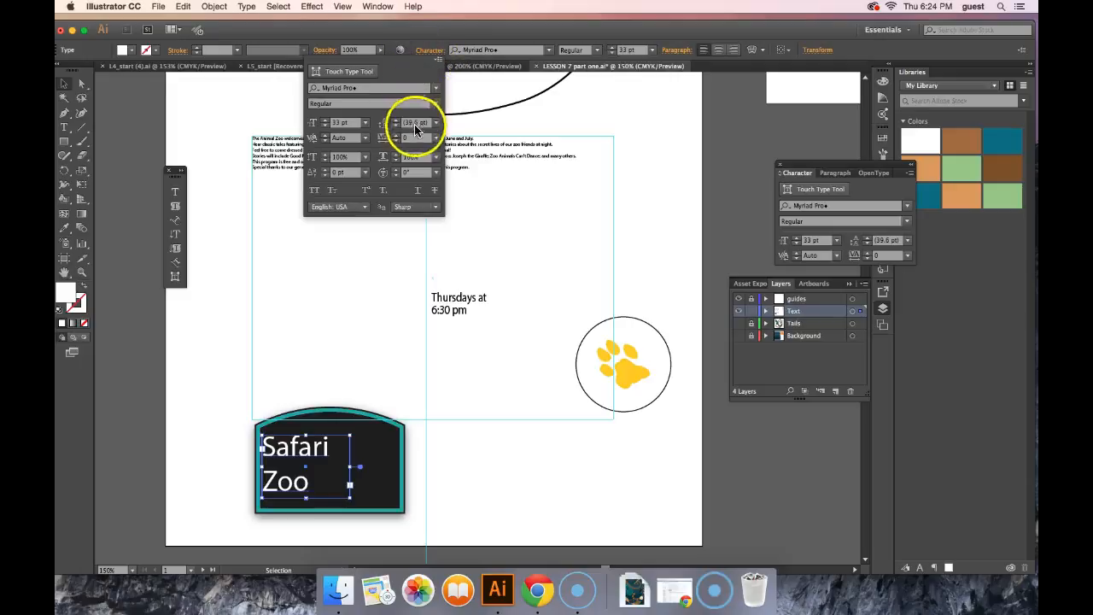
{"action": "left_click", "coordinate": [364, 137]}
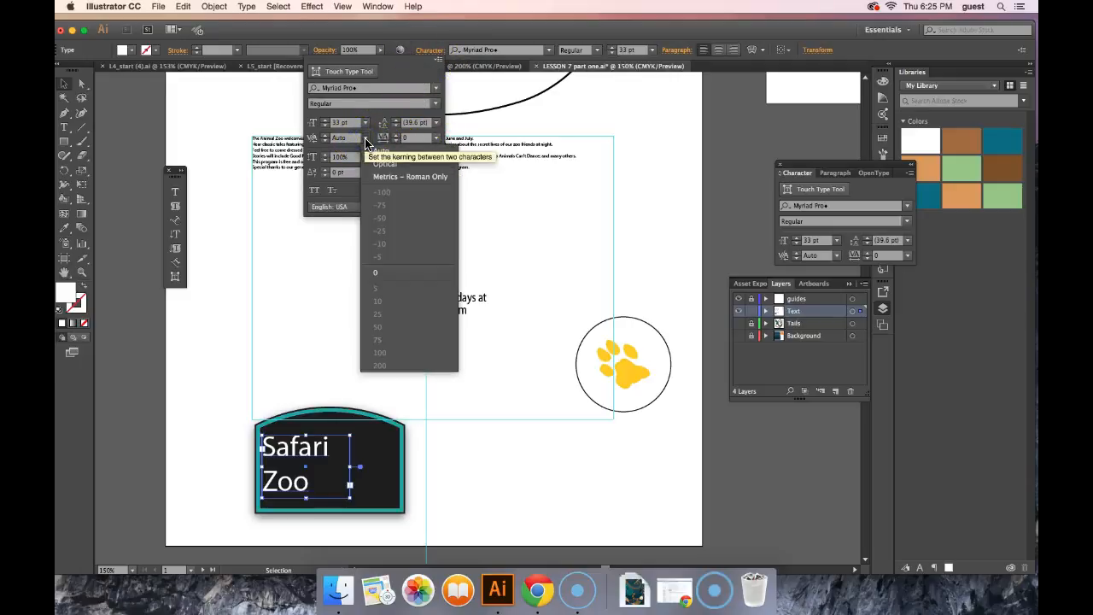
{"action": "left_click_drag", "start_coordinate": [357, 139], "coordinate": [332, 139]}
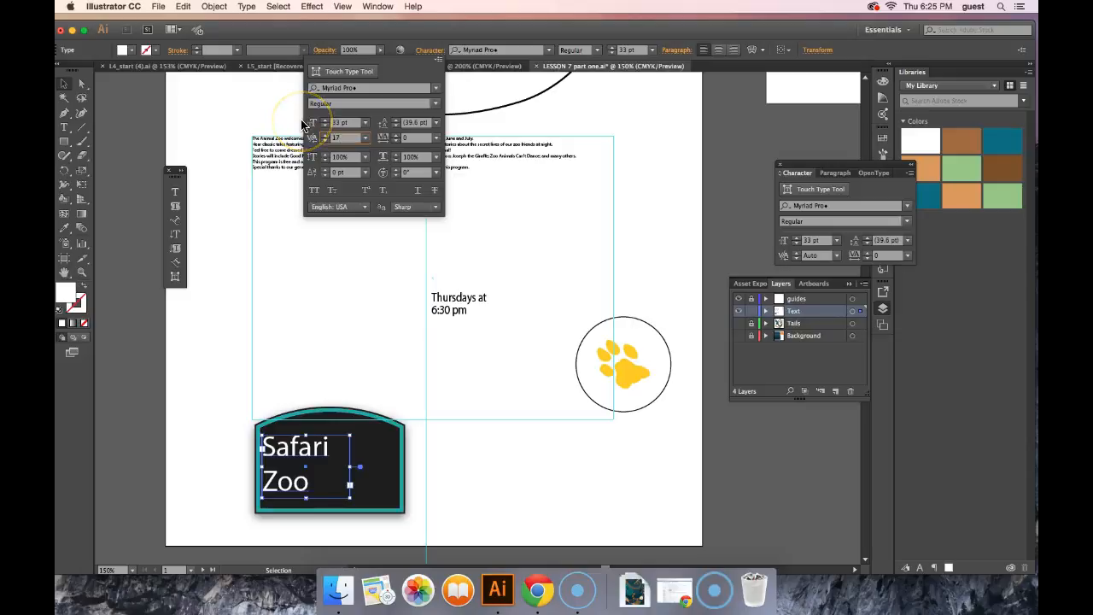
{"action": "left_click", "coordinate": [428, 141]}
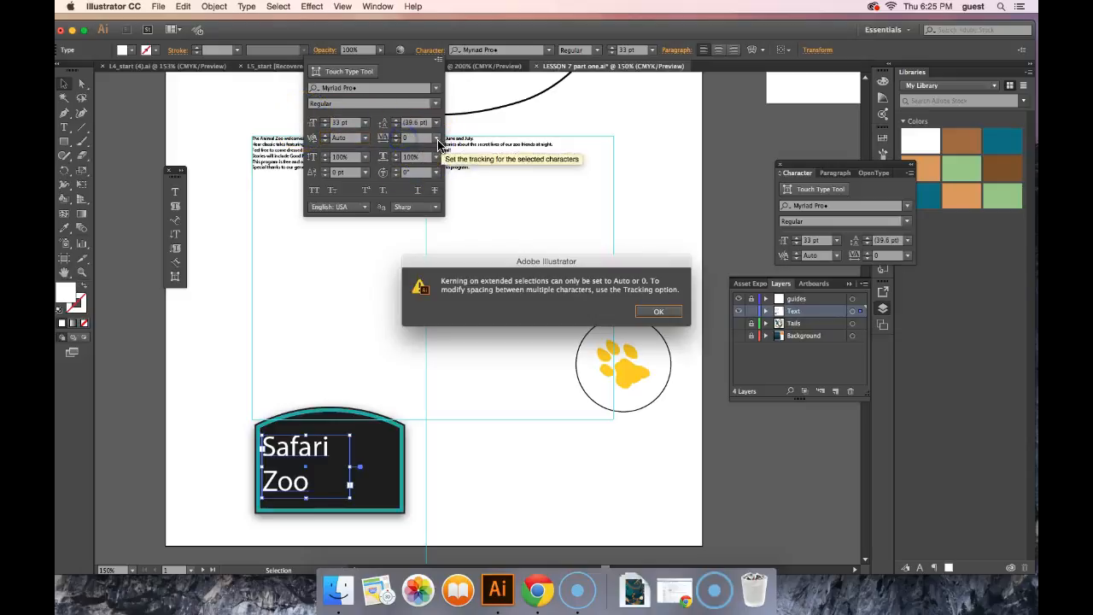
{"action": "left_click", "coordinate": [659, 312]}
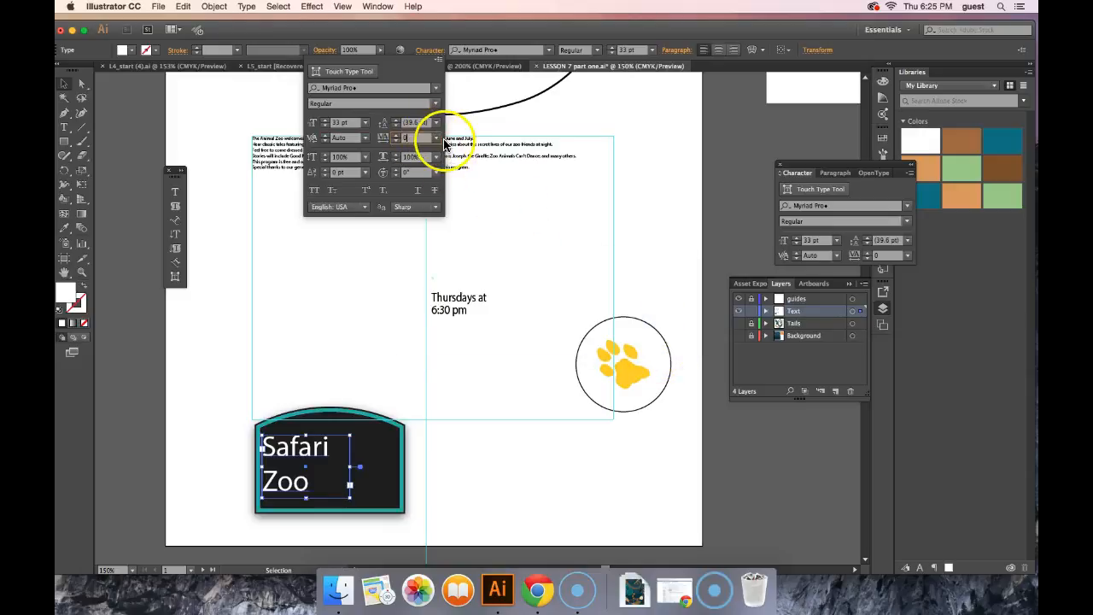
Step: Set the tracking of the Safari Zoo sign text to -50 and apply All Caps to it
{"action": "left_click", "coordinate": [437, 141]}
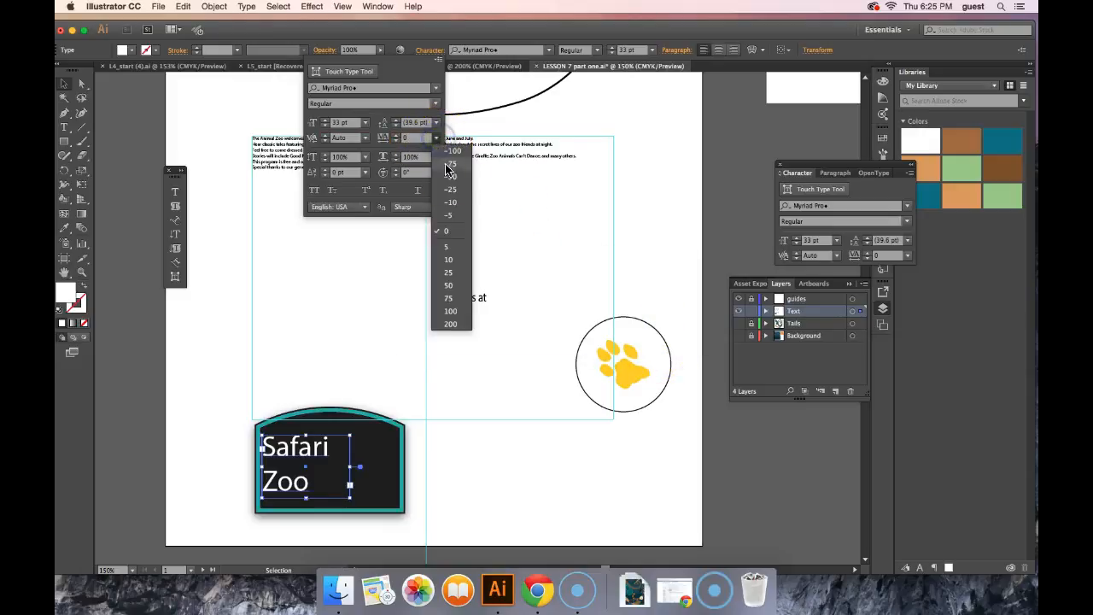
{"action": "left_click", "coordinate": [451, 174]}
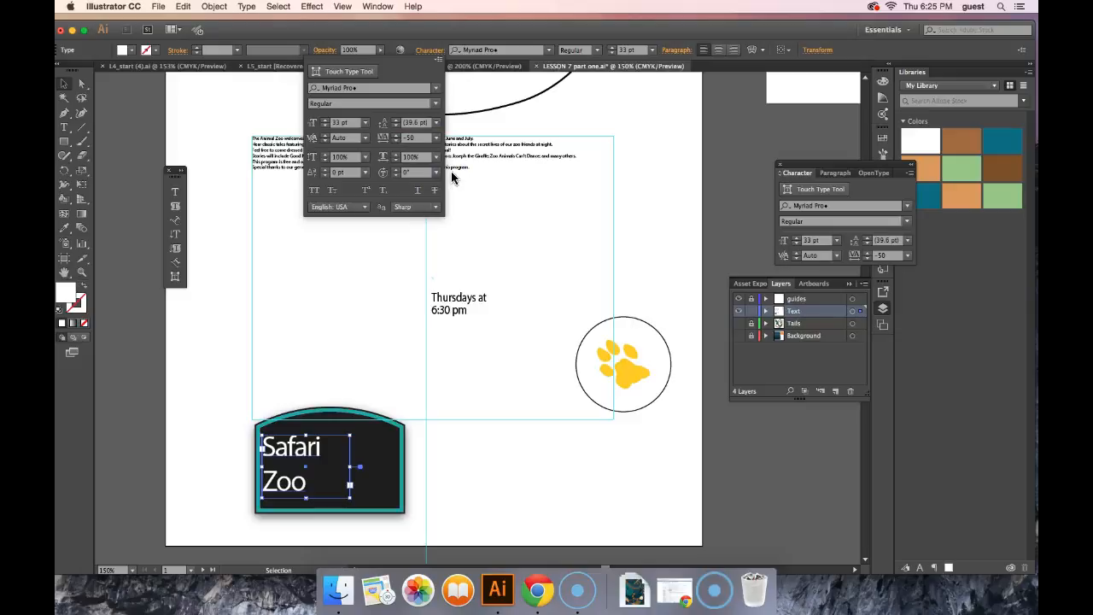
{"action": "left_click", "coordinate": [313, 192]}
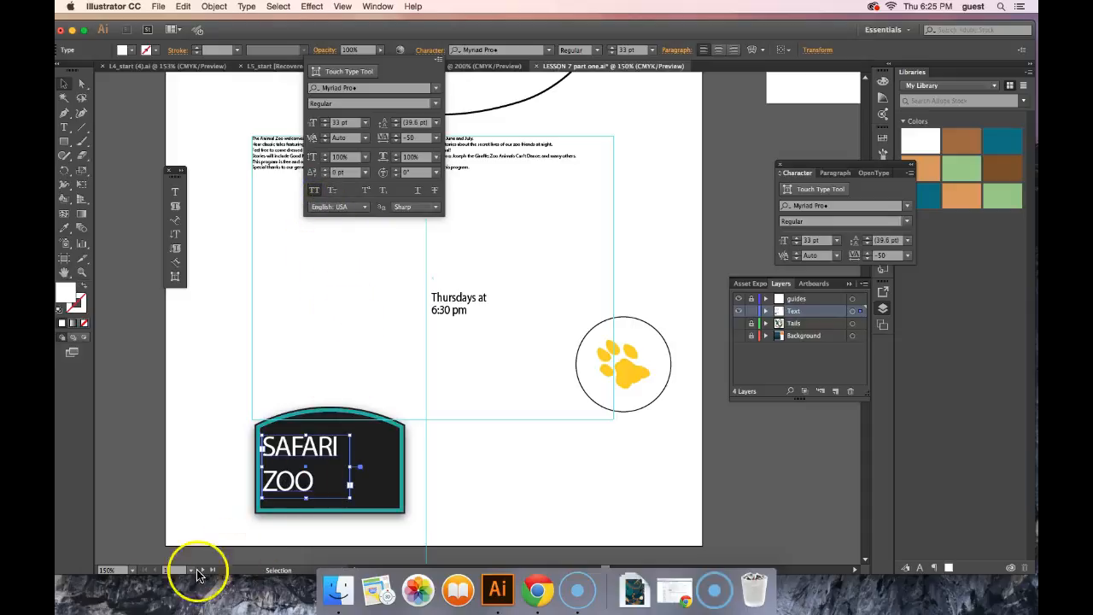
{"action": "left_click", "coordinate": [494, 485]}
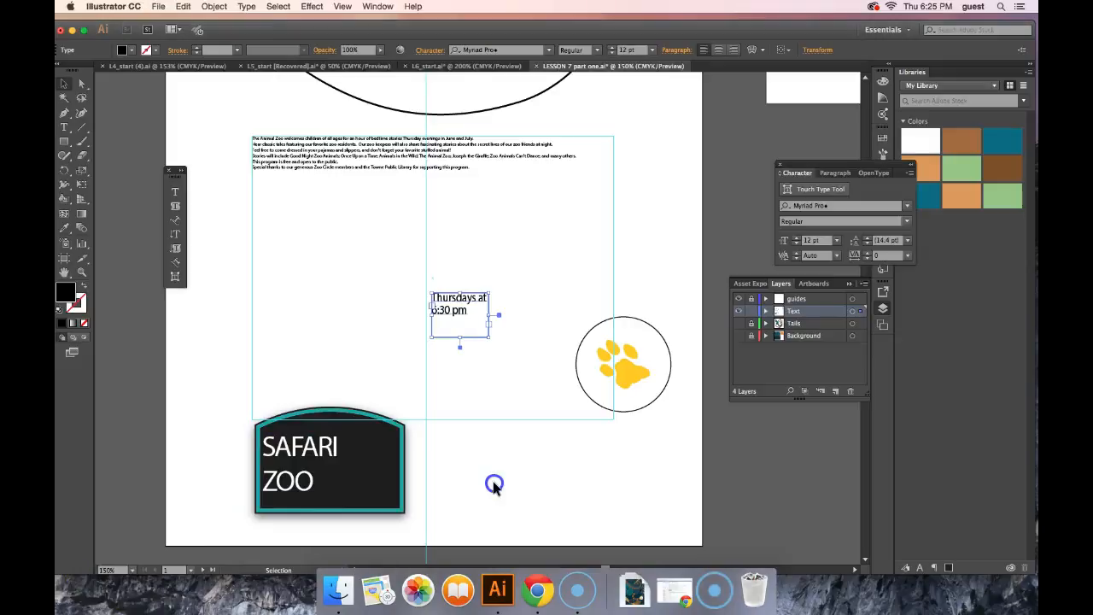
Step: Set the font of the "Thursdays at 6:30 pm" text to Garamond with the Italic style
{"action": "left_click", "coordinate": [491, 484]}
{"action": "left_click", "coordinate": [461, 294]}
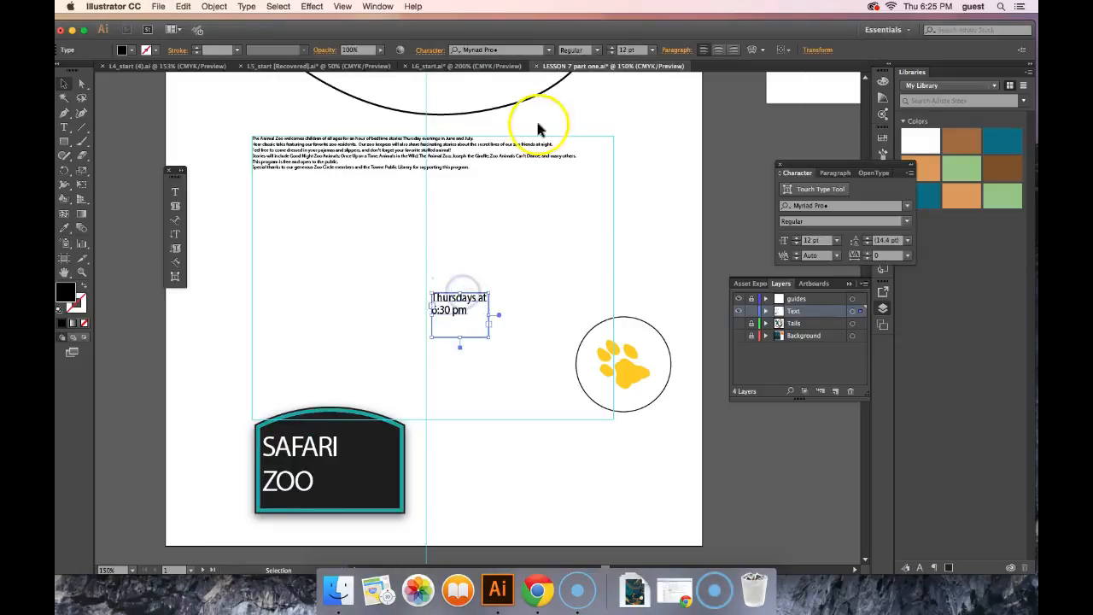
{"action": "left_click", "coordinate": [548, 51]}
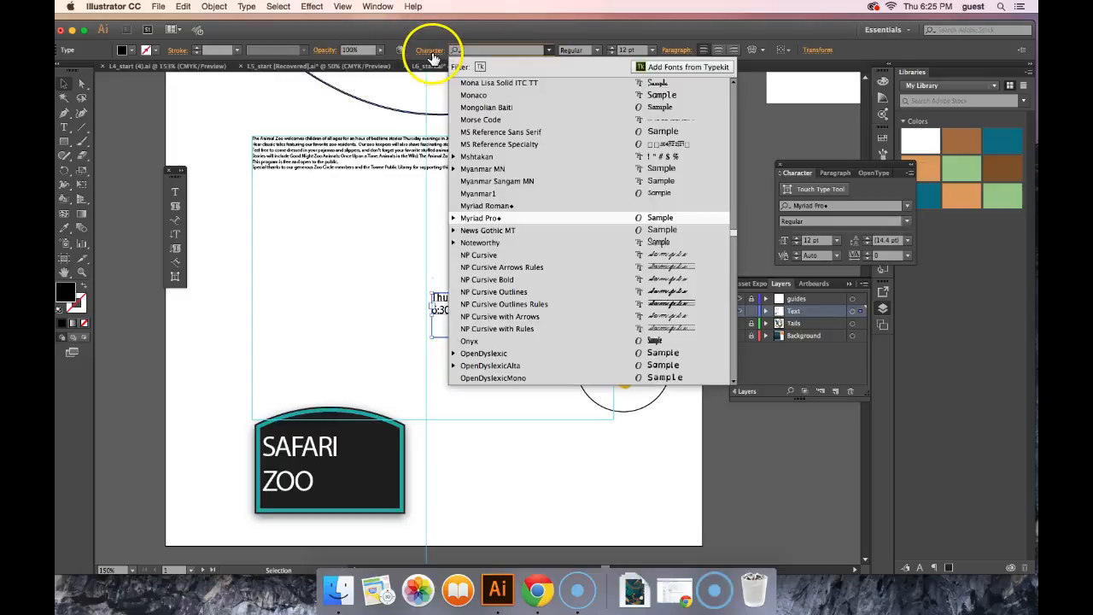
{"action": "left_click", "coordinate": [431, 52]}
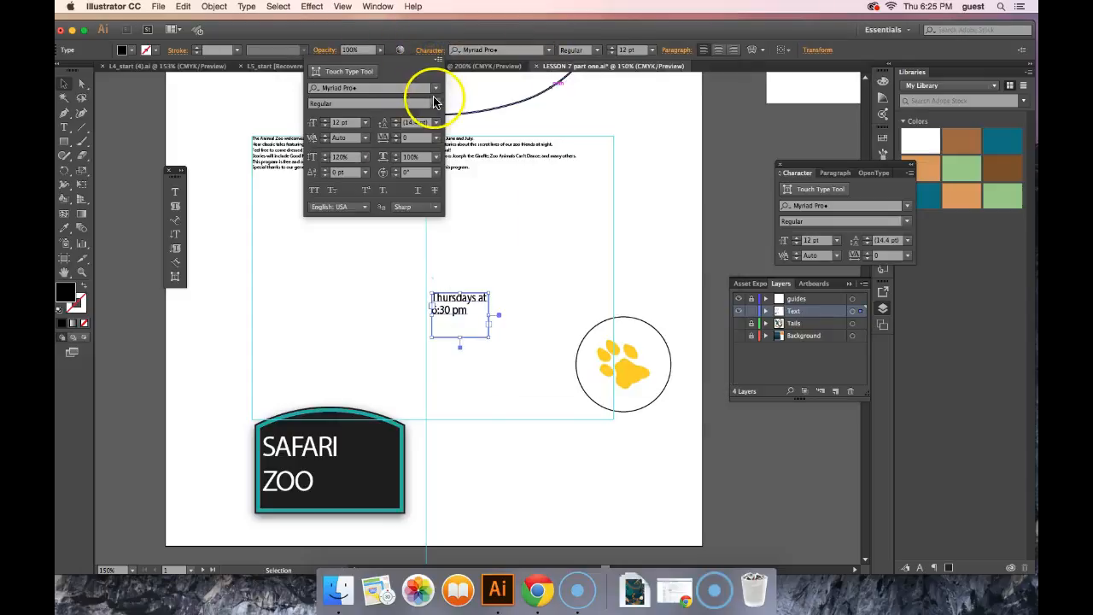
{"action": "left_click", "coordinate": [436, 88]}
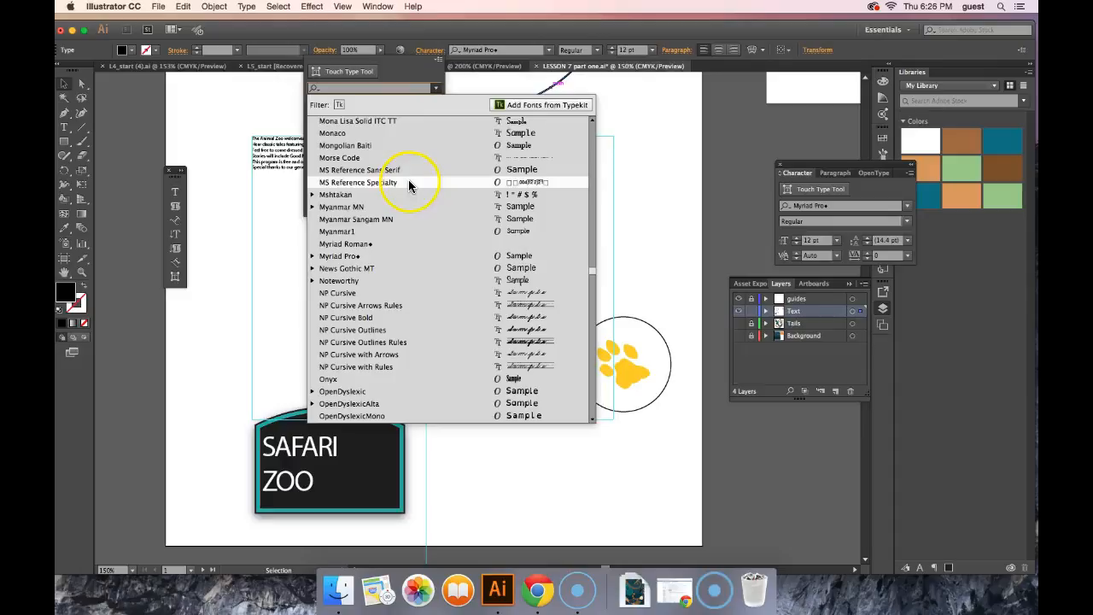
{"action": "type", "text": "g"}
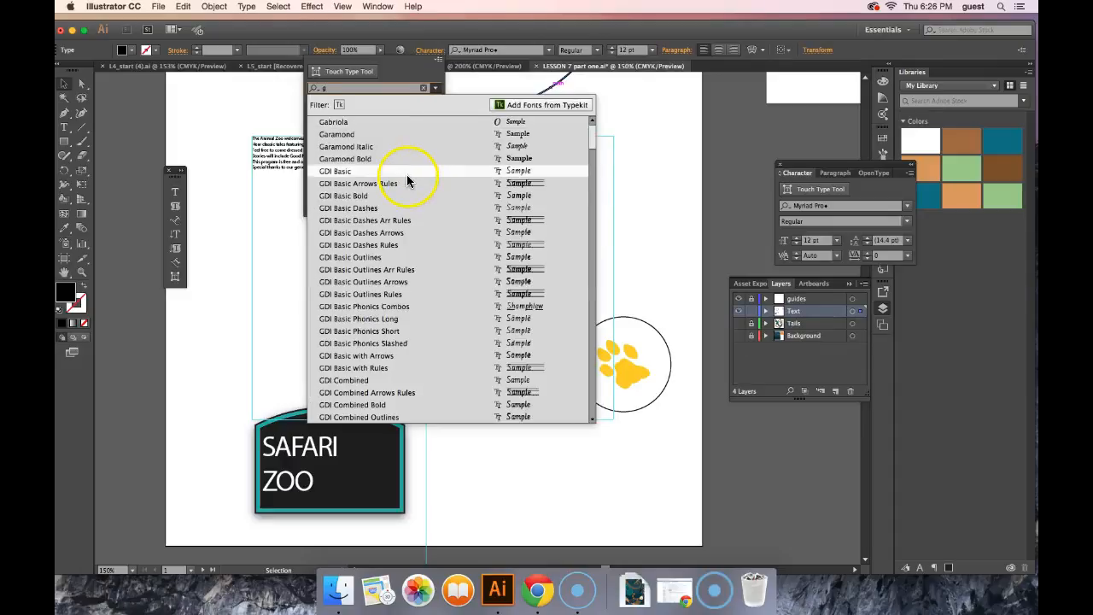
{"action": "left_click", "coordinate": [343, 135]}
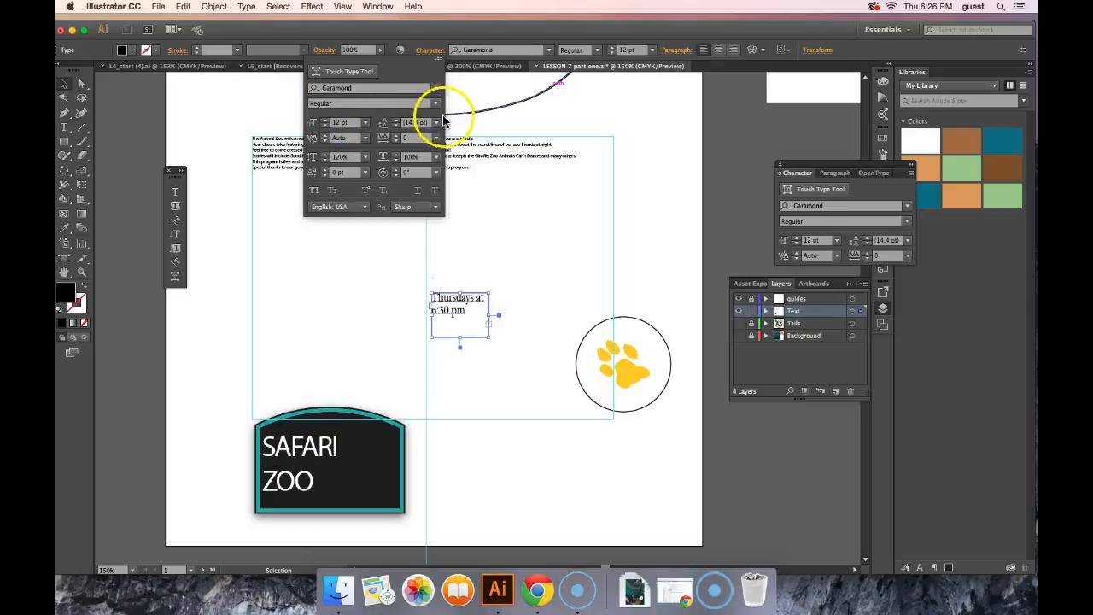
{"action": "left_click", "coordinate": [436, 105]}
{"action": "left_click", "coordinate": [329, 129]}
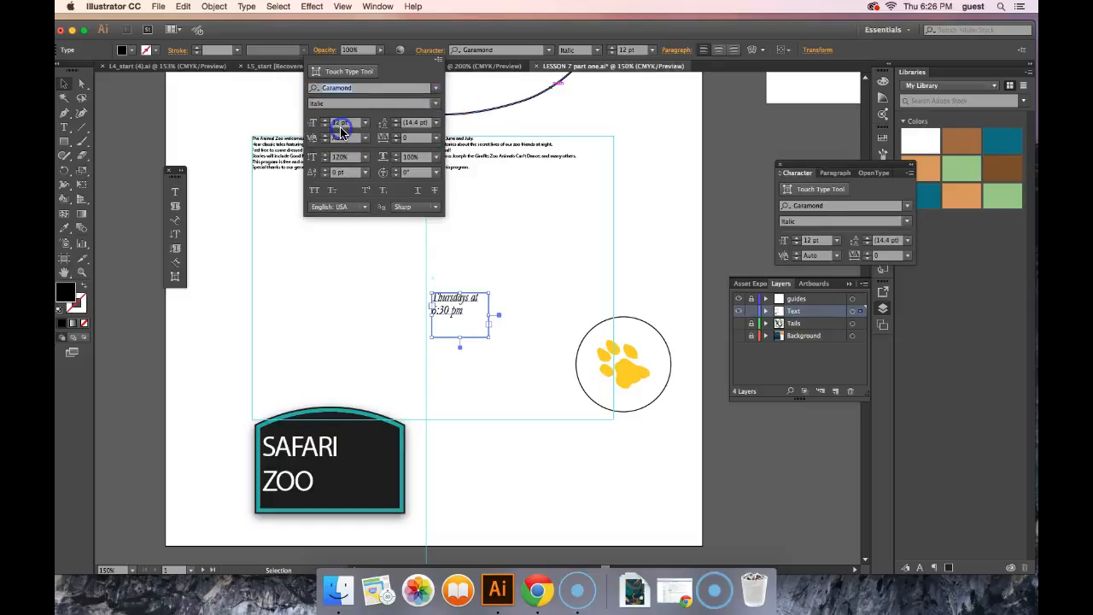
{"action": "left_click", "coordinate": [463, 326]}
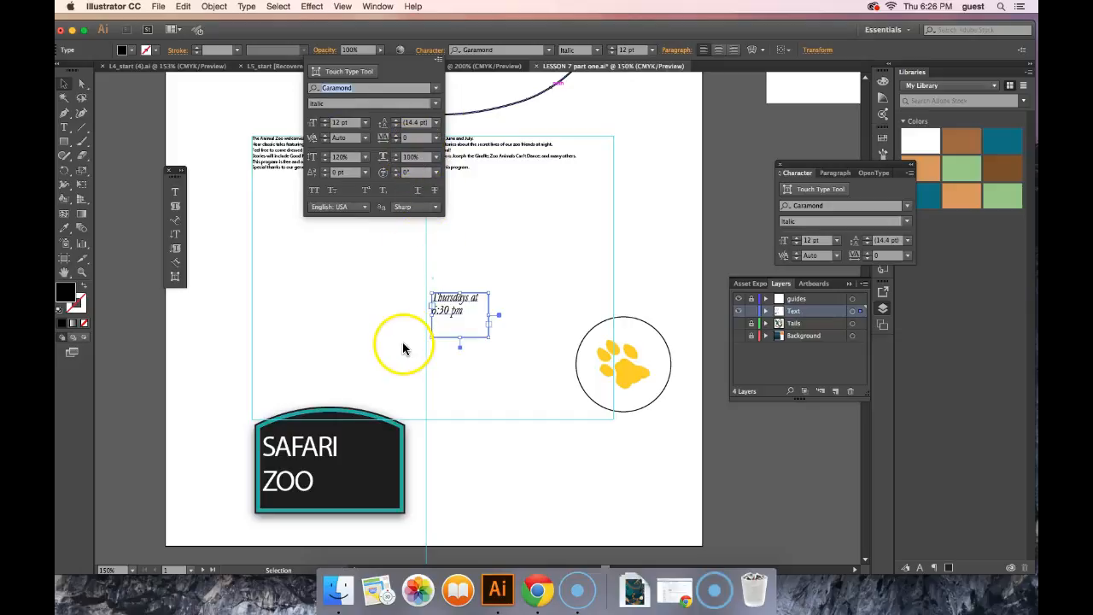
Step: Turn on the visibility of the Background layer behind the ZOO TALES title
{"action": "left_click", "coordinate": [77, 581]}
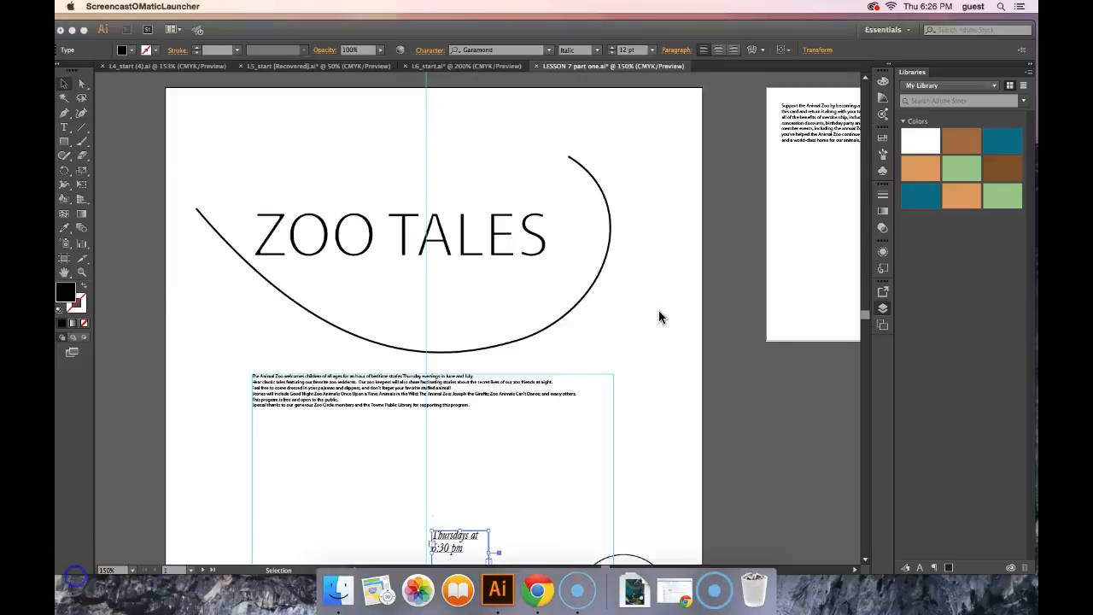
{"action": "left_click", "coordinate": [663, 310]}
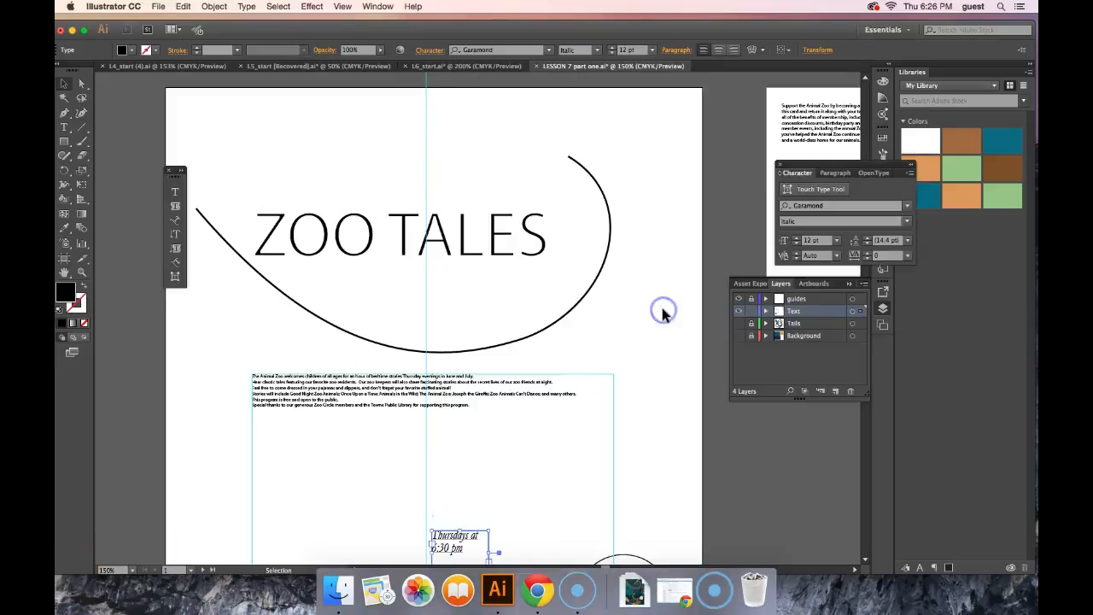
{"action": "left_click", "coordinate": [739, 336]}
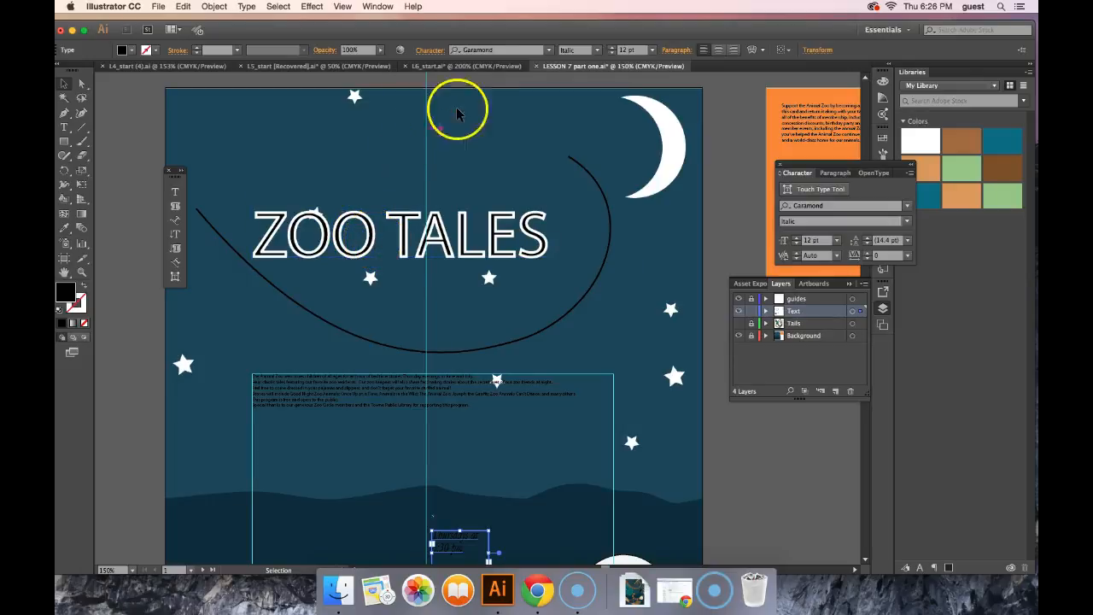
Step: With the Touch Type tool, pick the Z of the ZOO TALES title and move it up and slightly left
{"action": "left_click", "coordinate": [432, 53]}
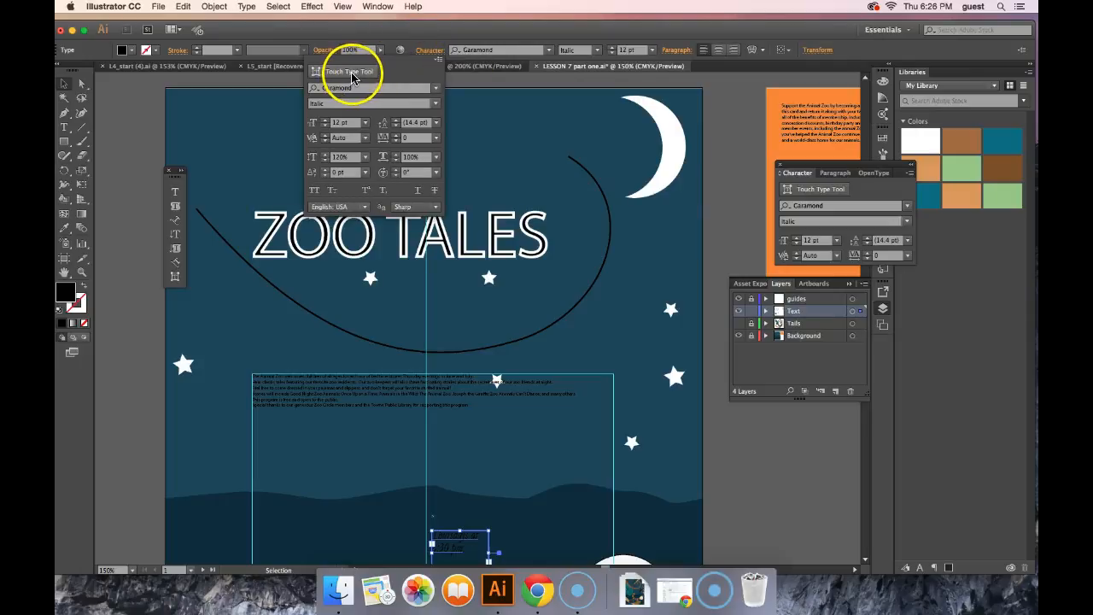
{"action": "left_click", "coordinate": [173, 279]}
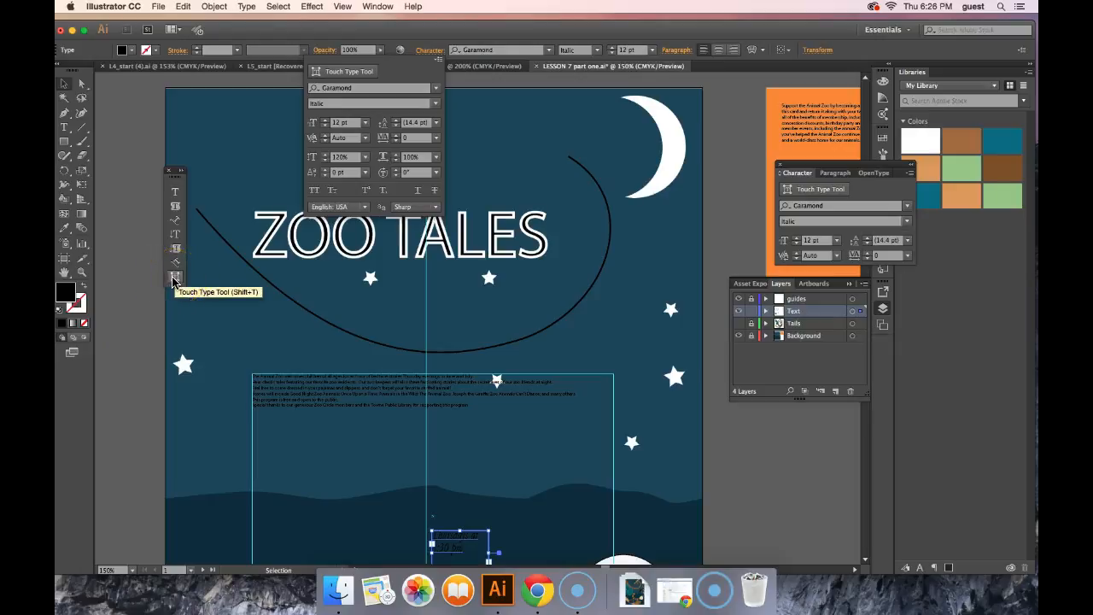
{"action": "left_click", "coordinate": [350, 75]}
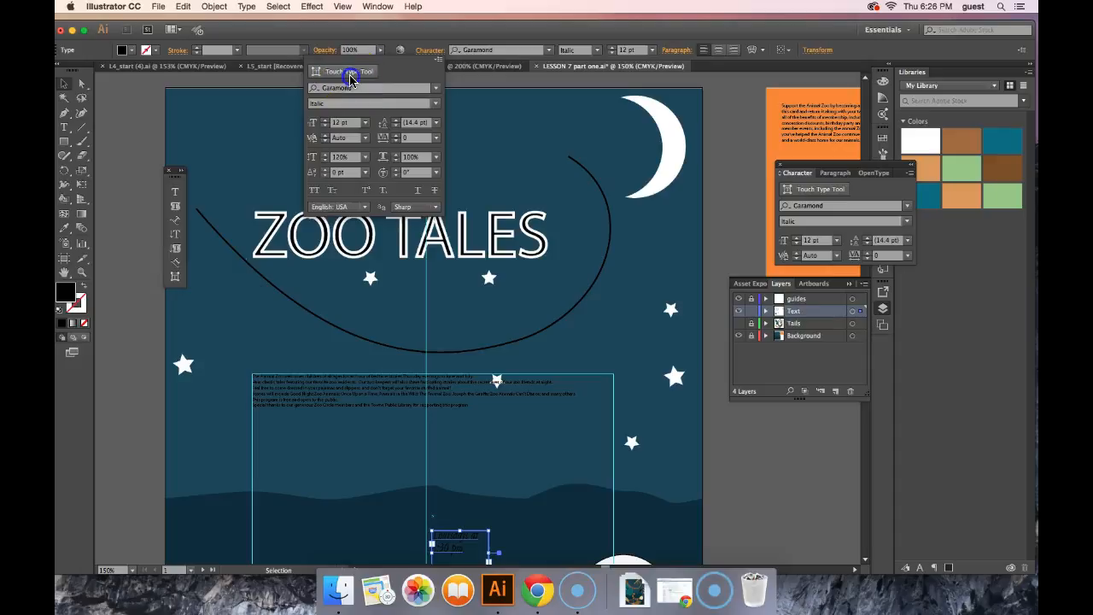
{"action": "left_click", "coordinate": [280, 255]}
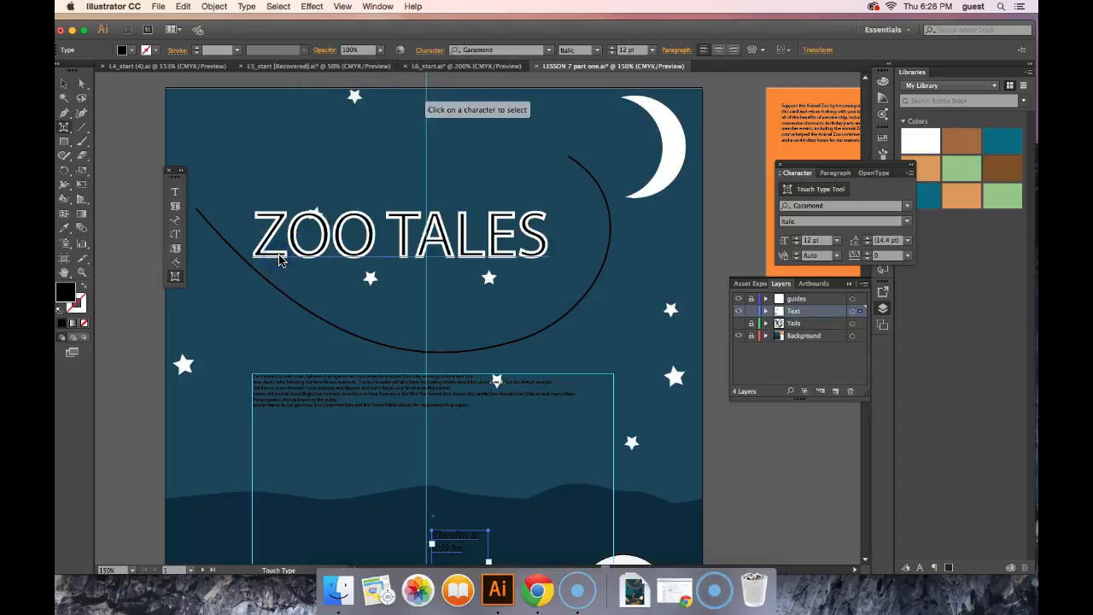
{"action": "left_click", "coordinate": [271, 220]}
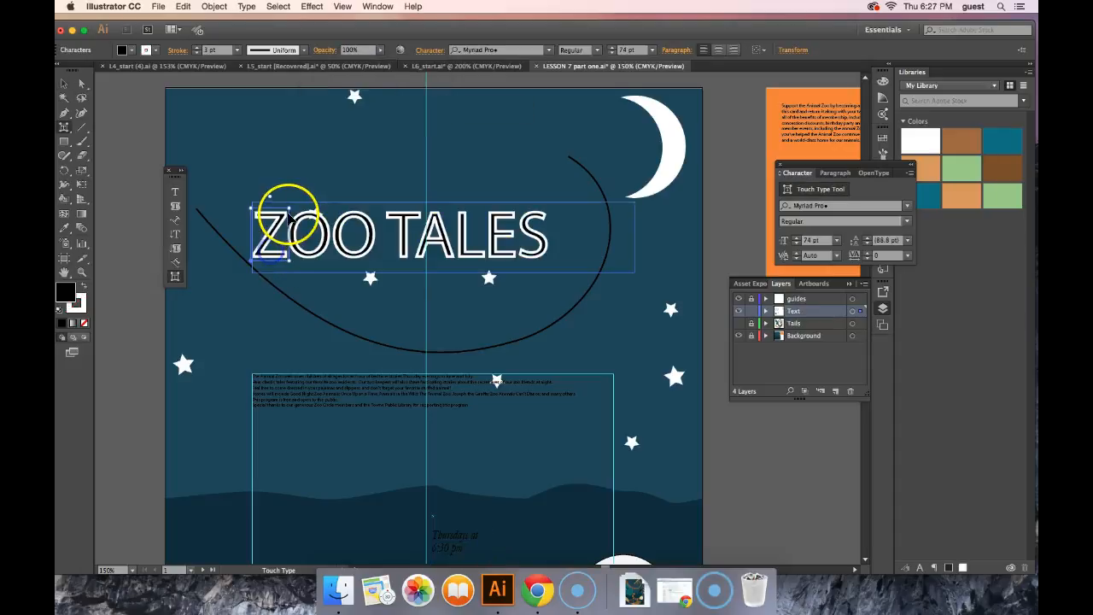
{"action": "left_click_drag", "start_coordinate": [274, 216], "coordinate": [266, 167]}
{"action": "left_click", "coordinate": [286, 206]}
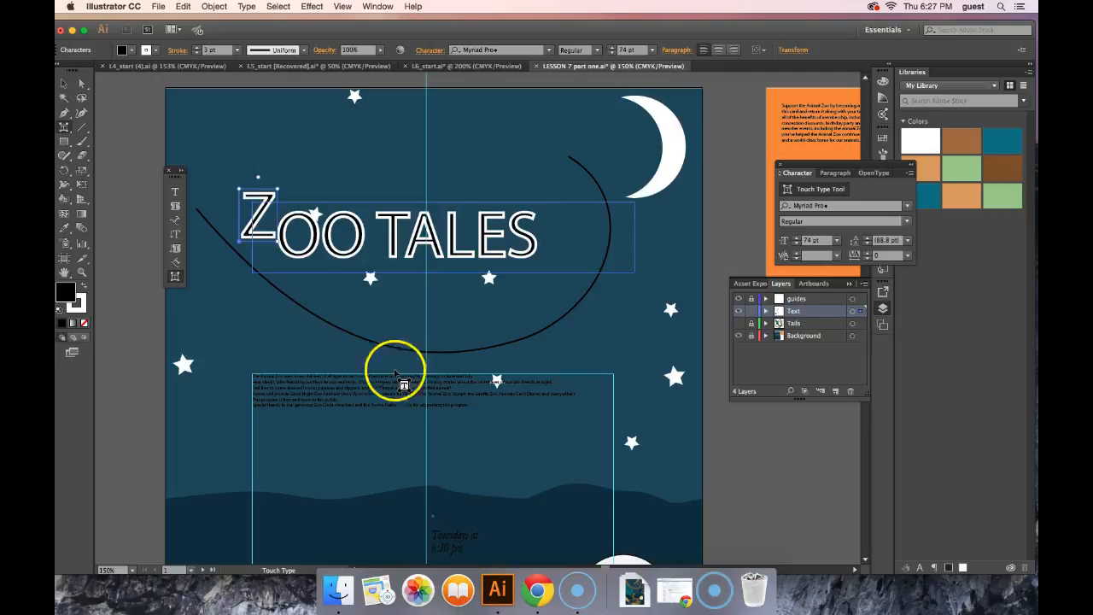
Step: Enlarge the Z of the ZOO TALES title and extend it down to the bottom of the neighbouring letters
{"action": "left_click", "coordinate": [80, 578]}
{"action": "left_click", "coordinate": [280, 316]}
{"action": "left_click_drag", "start_coordinate": [246, 242], "coordinate": [225, 263]}
{"action": "left_click_drag", "start_coordinate": [262, 207], "coordinate": [283, 173]}
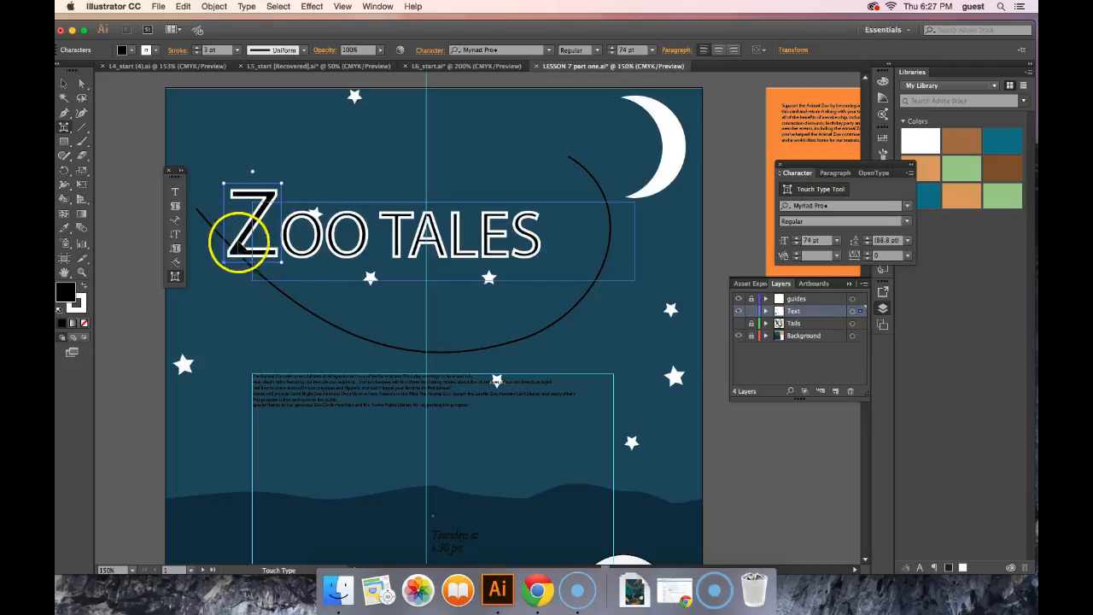
Step: Rotate the first O of ZOO clockwise, lower the second O below the baseline, and move the first O closer to the Z
{"action": "left_click", "coordinate": [305, 220]}
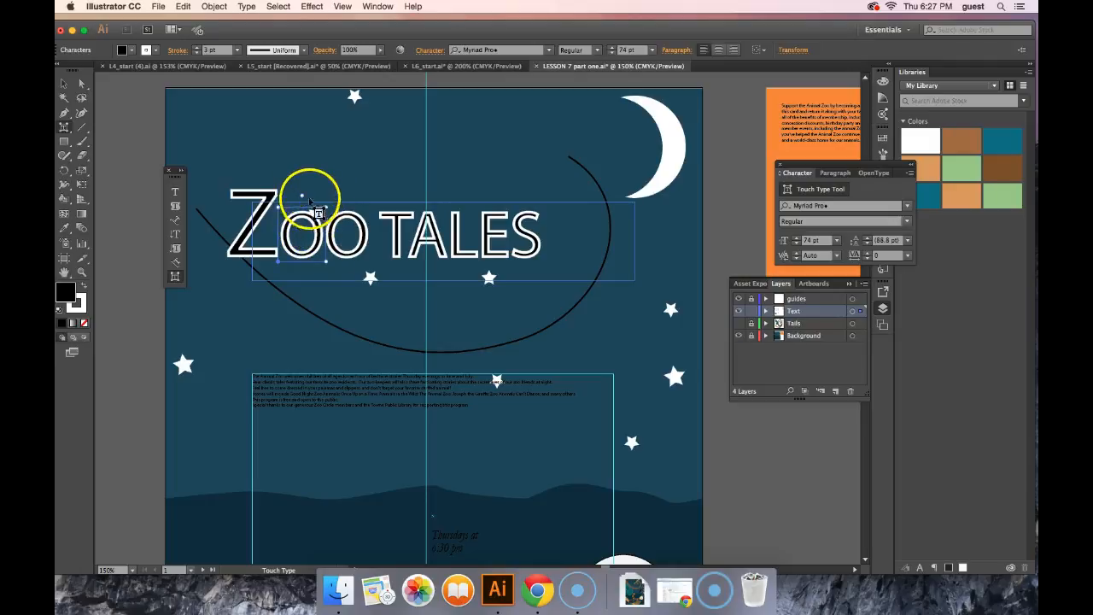
{"action": "left_click_drag", "start_coordinate": [301, 198], "coordinate": [313, 209]}
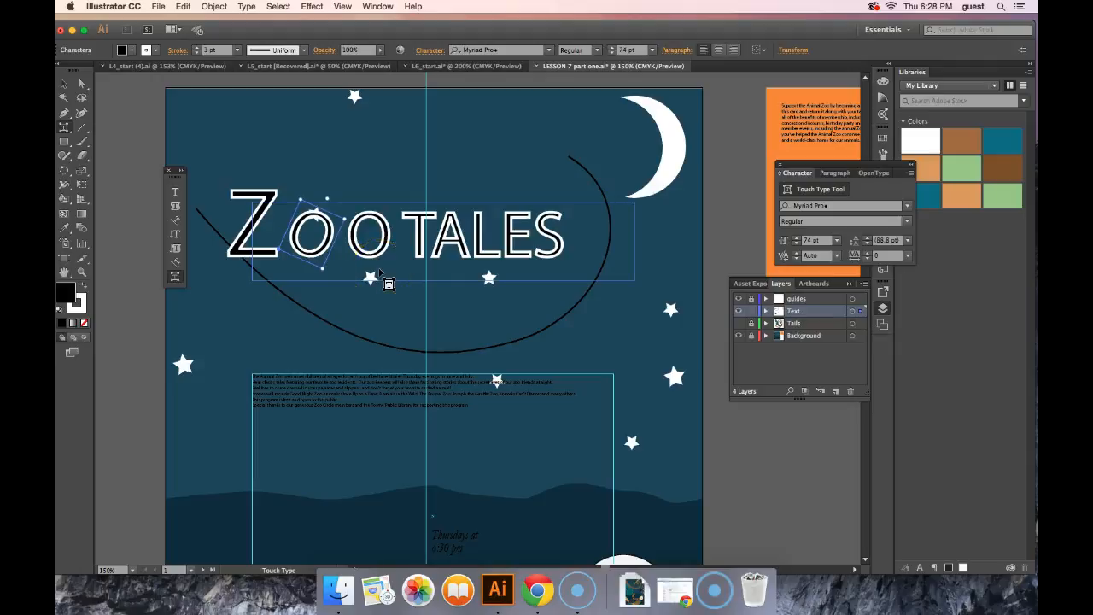
{"action": "left_click", "coordinate": [394, 253]}
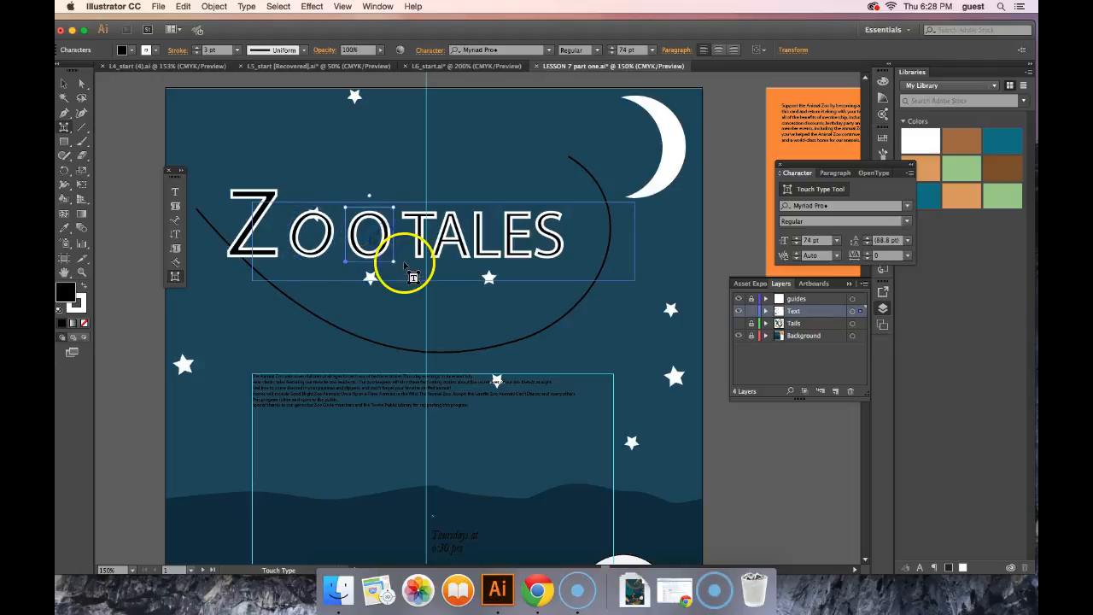
{"action": "left_click_drag", "start_coordinate": [382, 248], "coordinate": [381, 266]}
{"action": "left_click_drag", "start_coordinate": [369, 216], "coordinate": [289, 226]}
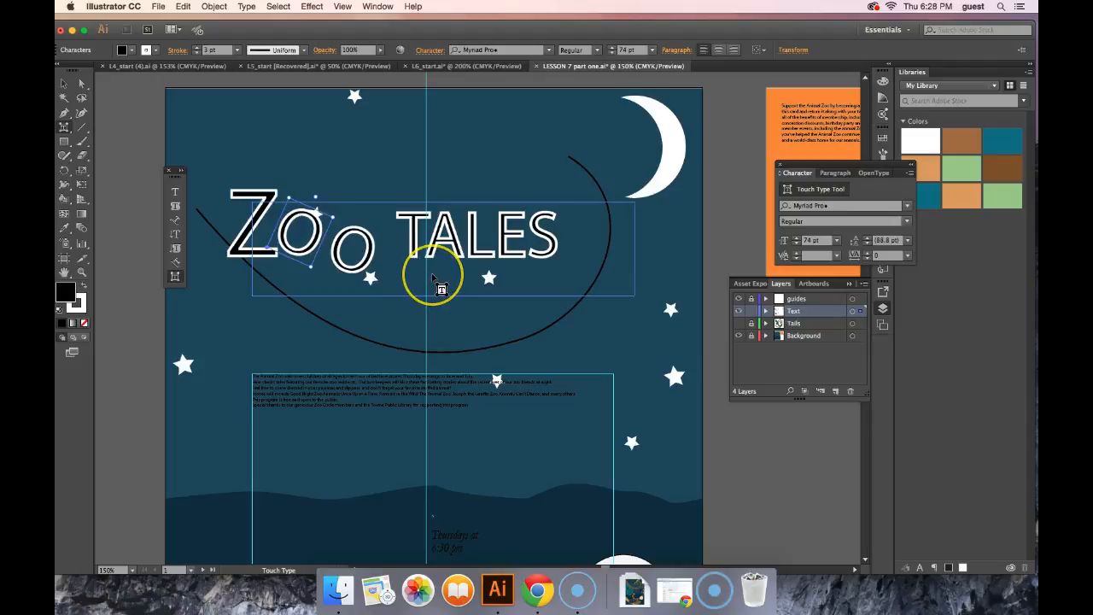
Step: Stretch the T of TALES so it stands much taller than the other letters and reaches slightly below the baseline
{"action": "left_click", "coordinate": [411, 219]}
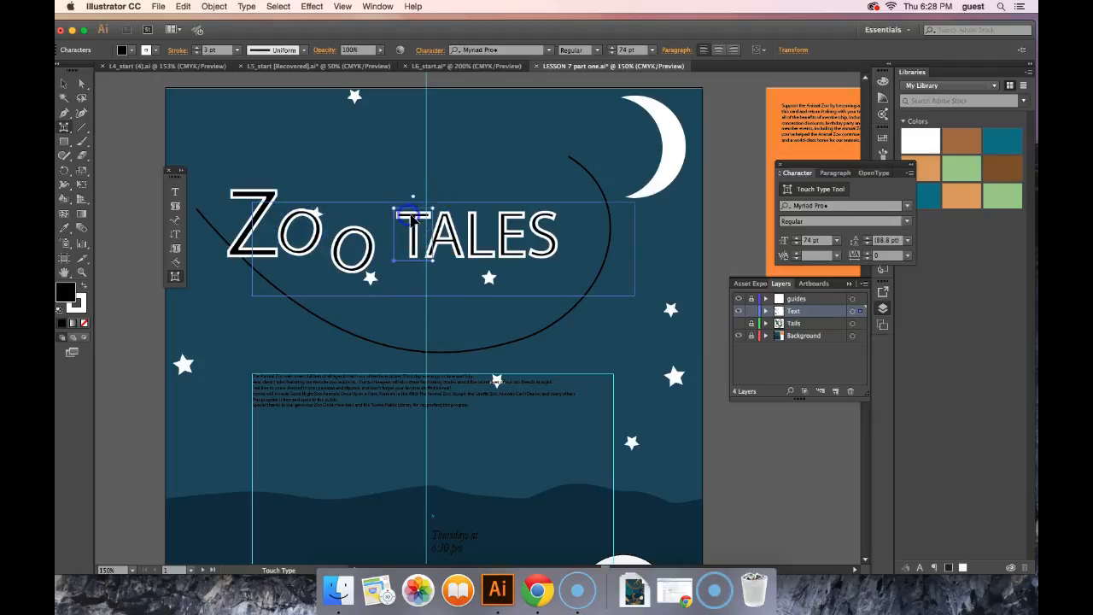
{"action": "left_click", "coordinate": [413, 200]}
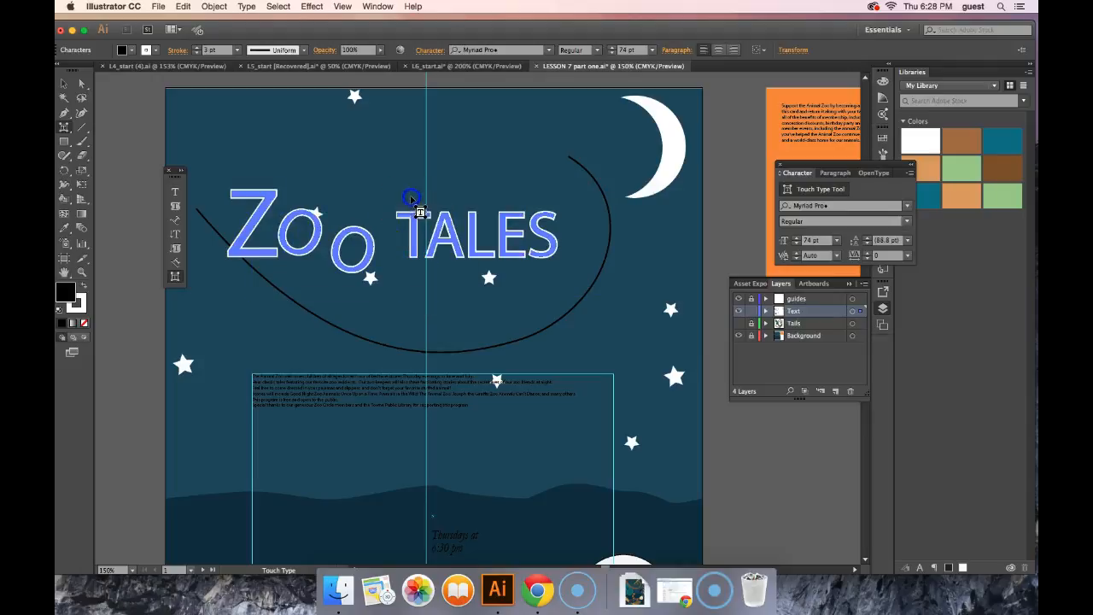
{"action": "left_click_drag", "start_coordinate": [395, 206], "coordinate": [394, 182]}
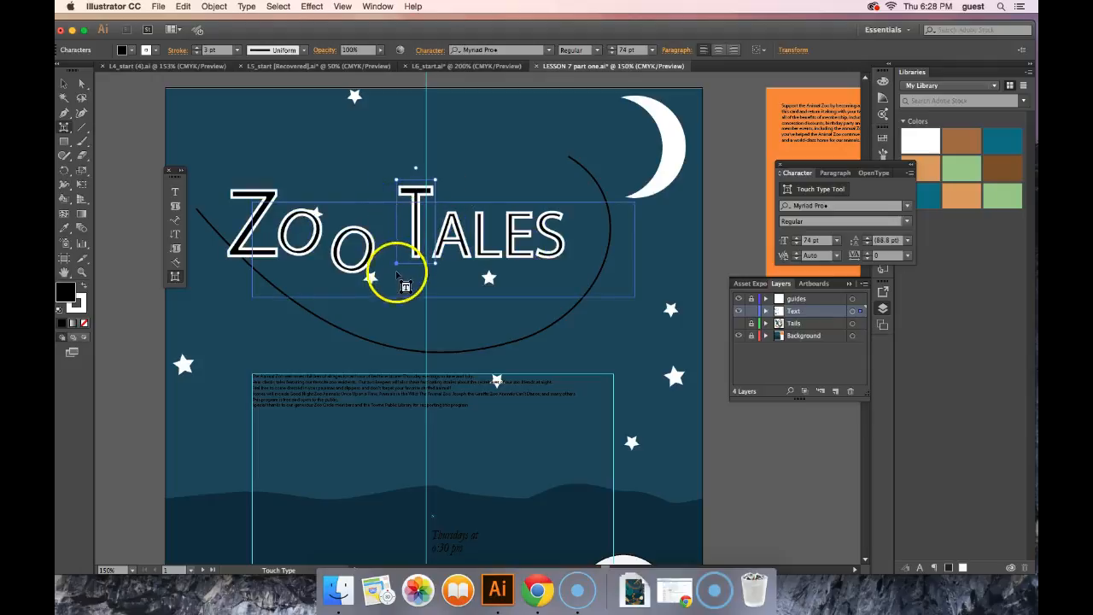
{"action": "left_click_drag", "start_coordinate": [395, 262], "coordinate": [391, 270]}
{"action": "left_click", "coordinate": [396, 223]}
{"action": "left_click_drag", "start_coordinate": [430, 187], "coordinate": [456, 176]}
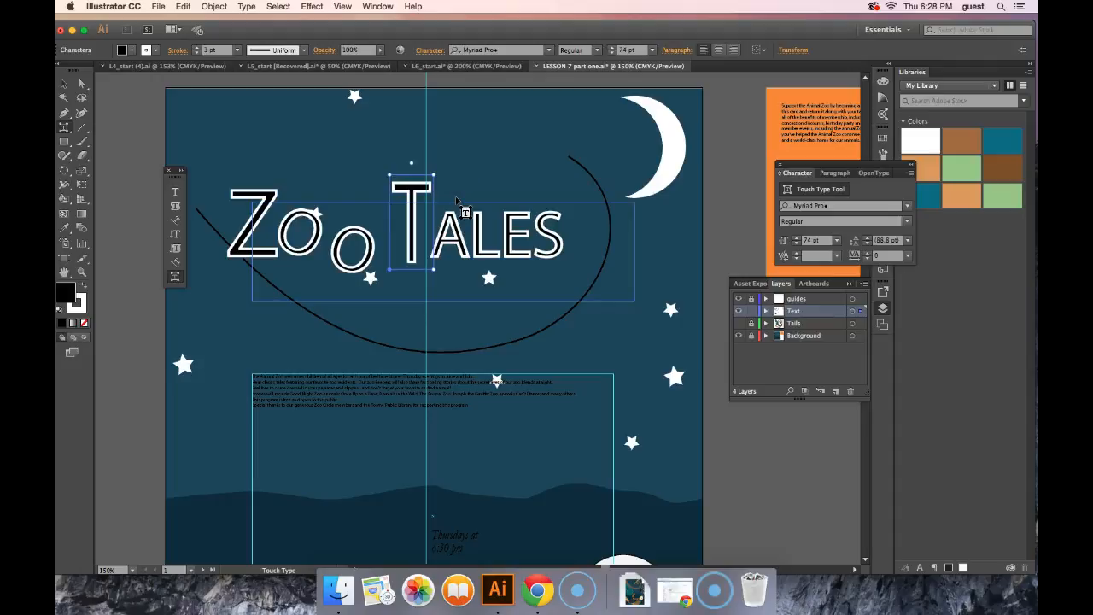
Step: Raise the letters A, L, E and S of TALES slightly so they line up above the foot of the T
{"action": "left_click", "coordinate": [434, 235]}
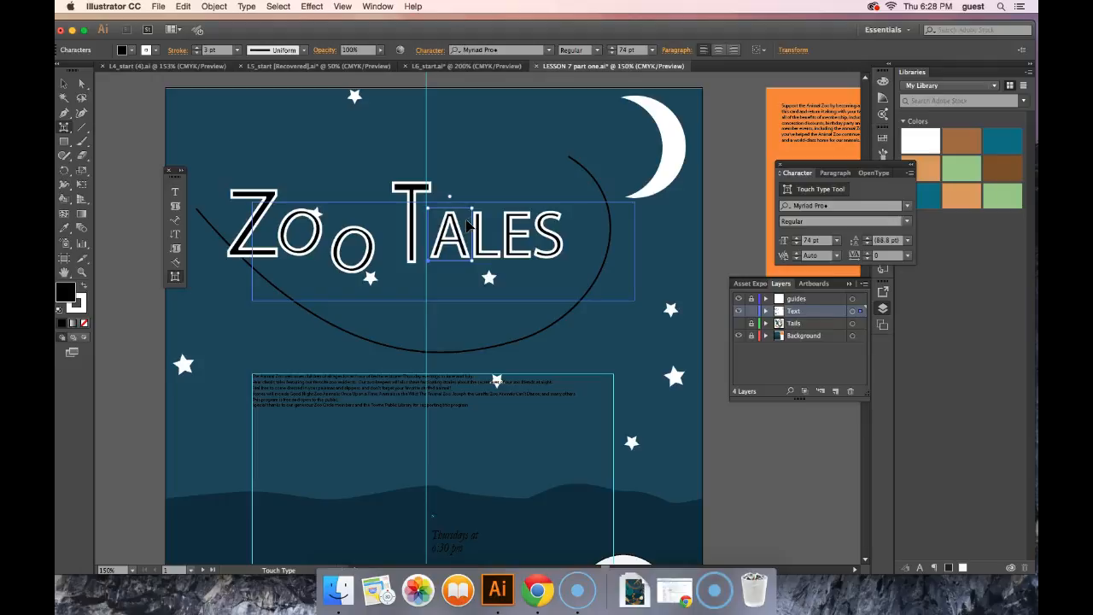
{"action": "left_click", "coordinate": [479, 246]}
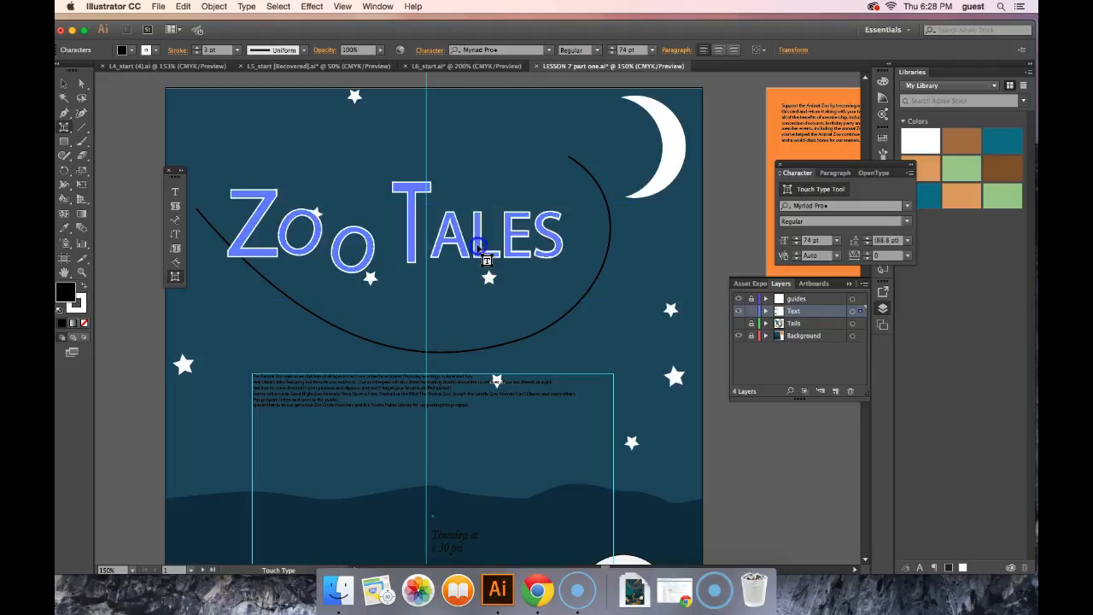
{"action": "left_click", "coordinate": [452, 224]}
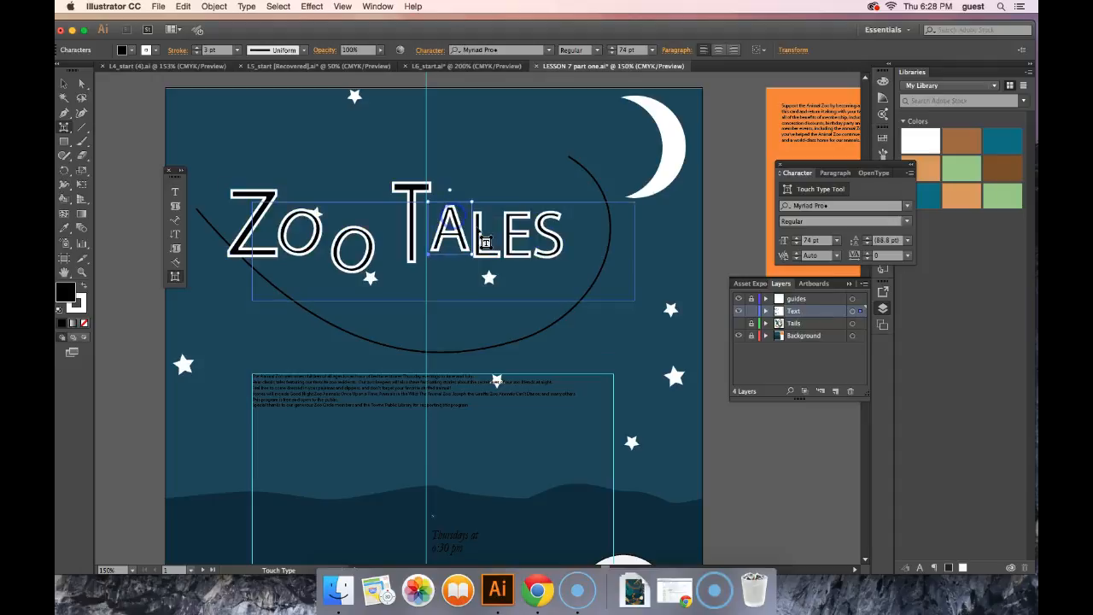
{"action": "left_click_drag", "start_coordinate": [480, 227], "coordinate": [481, 225]}
{"action": "left_click", "coordinate": [510, 229]}
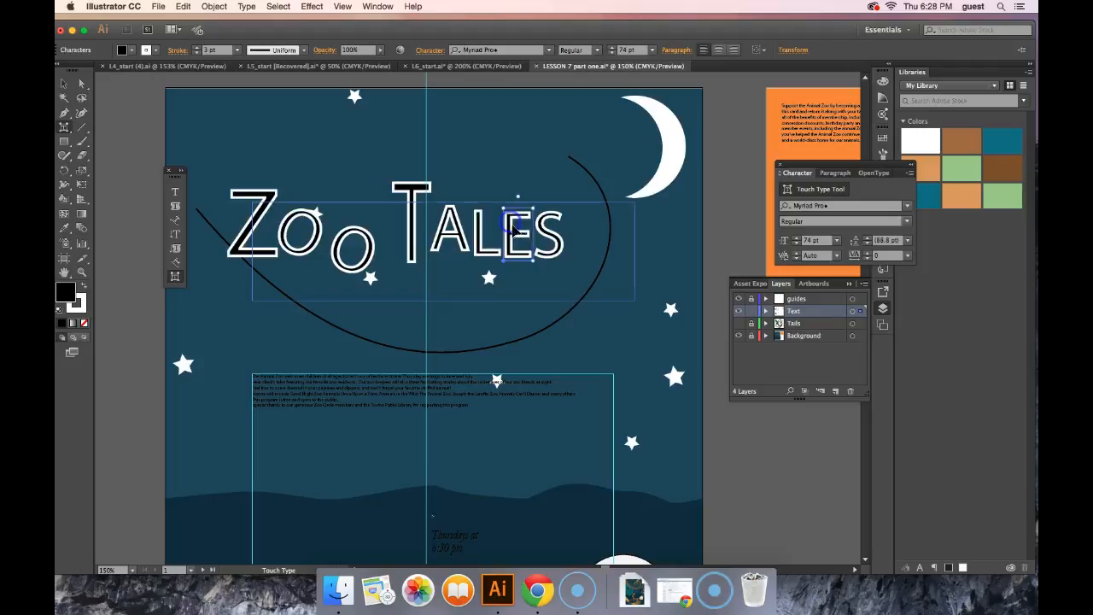
{"action": "left_click", "coordinate": [563, 247]}
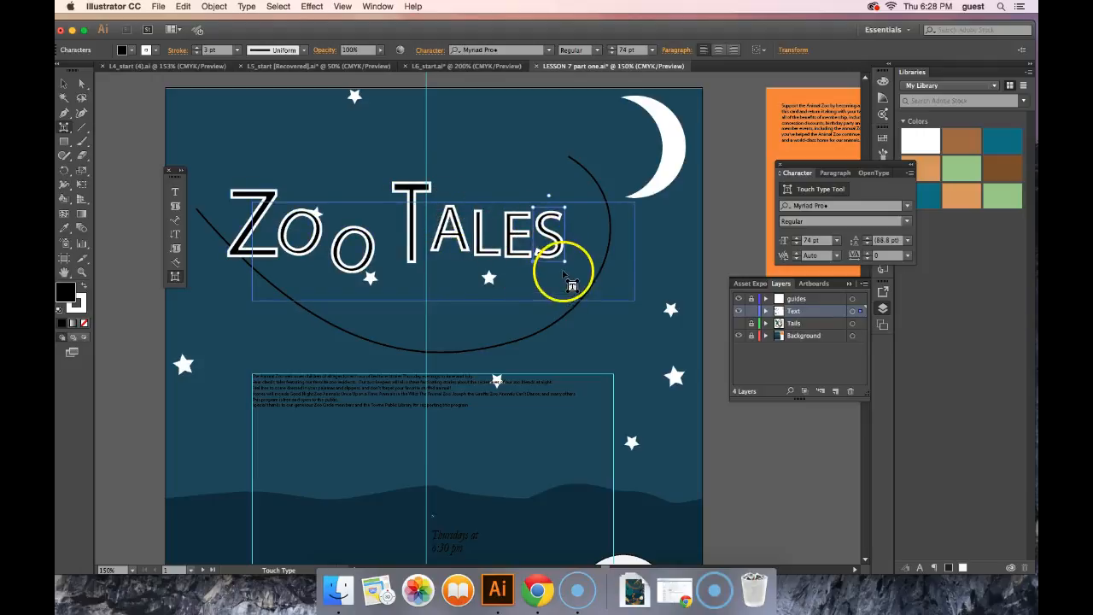
{"action": "left_click", "coordinate": [460, 233]}
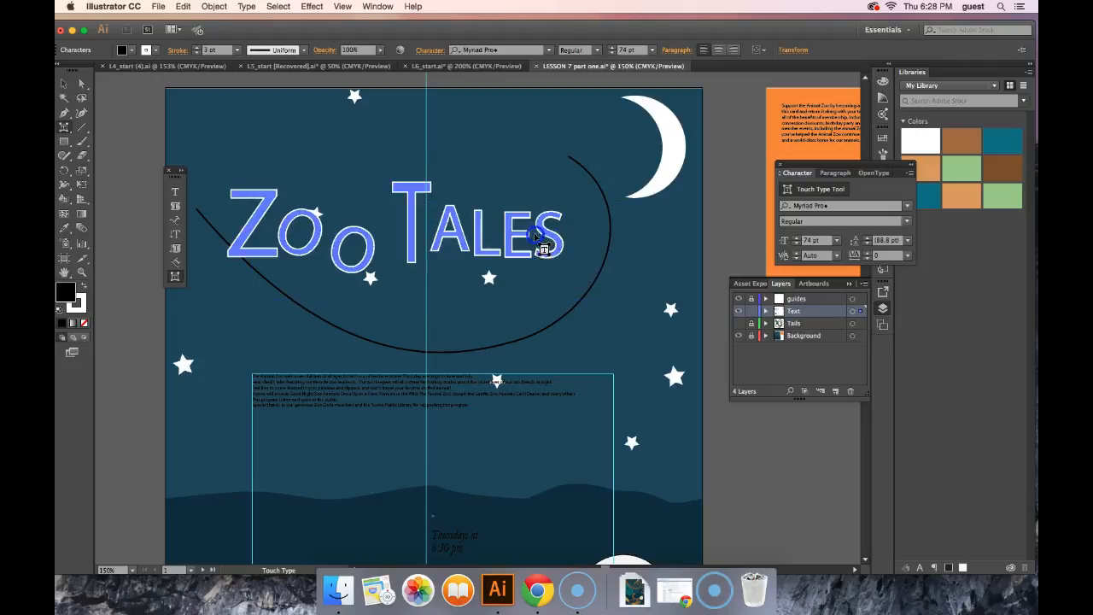
{"action": "left_click", "coordinate": [459, 226]}
{"action": "left_click", "coordinate": [481, 228]}
{"action": "left_click_drag", "start_coordinate": [479, 228], "coordinate": [513, 224]}
{"action": "left_click_drag", "start_coordinate": [564, 251], "coordinate": [564, 245]}
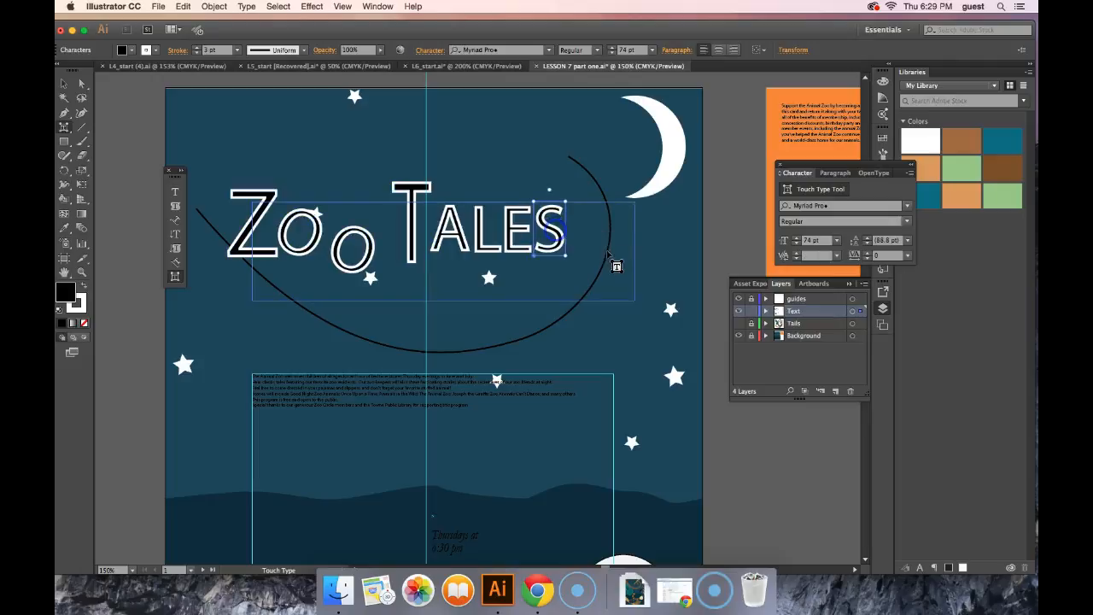
{"action": "left_click", "coordinate": [503, 323]}
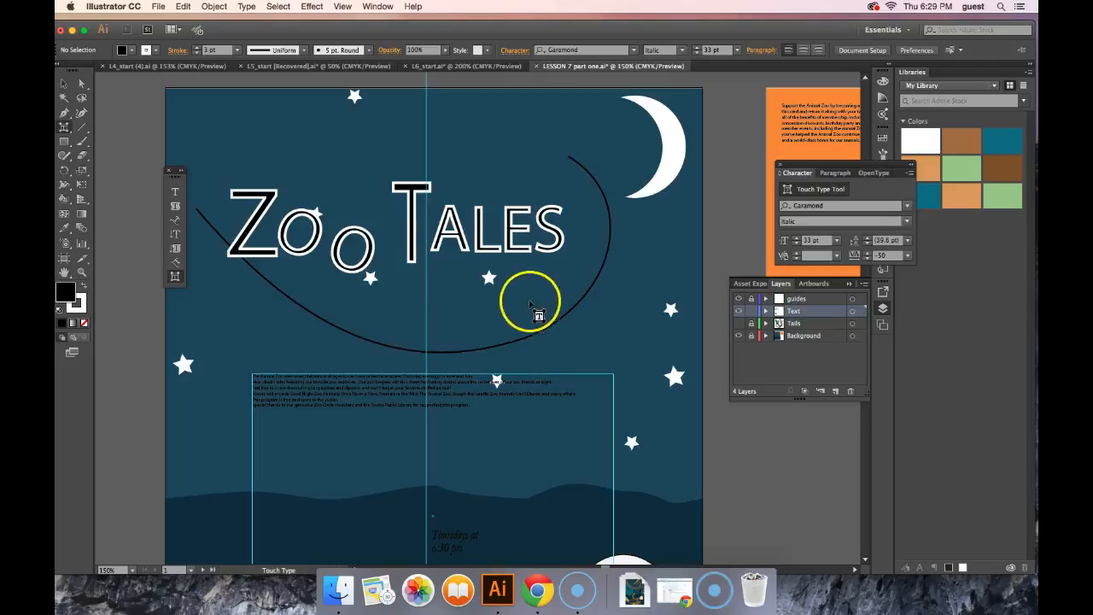
Step: Try the Perpetua Titling MT font on the ZOO TALES title
{"action": "left_click", "coordinate": [64, 83]}
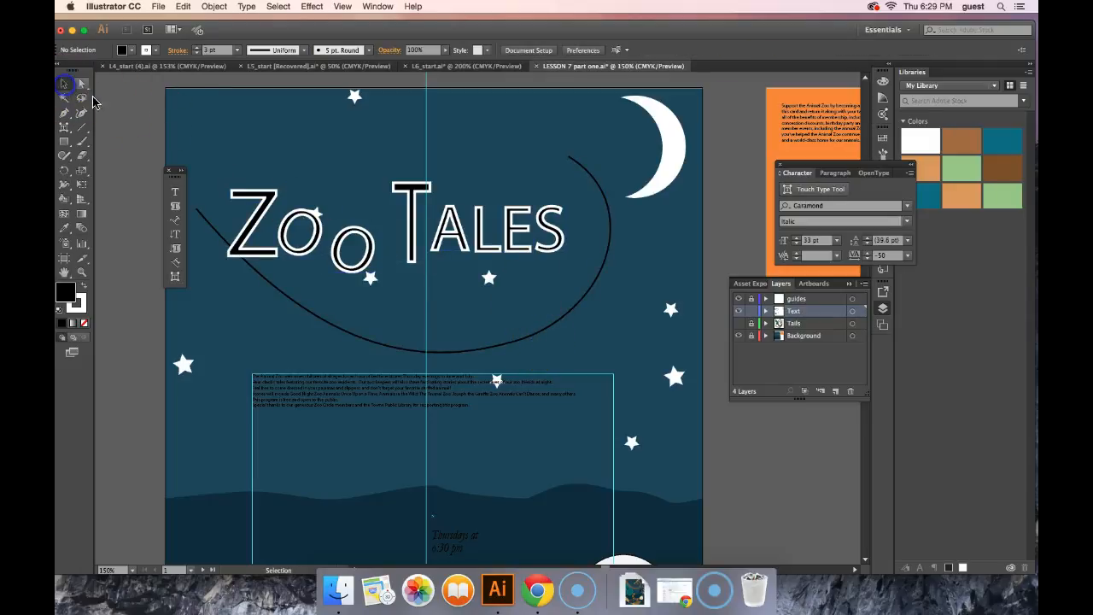
{"action": "left_click", "coordinate": [493, 245]}
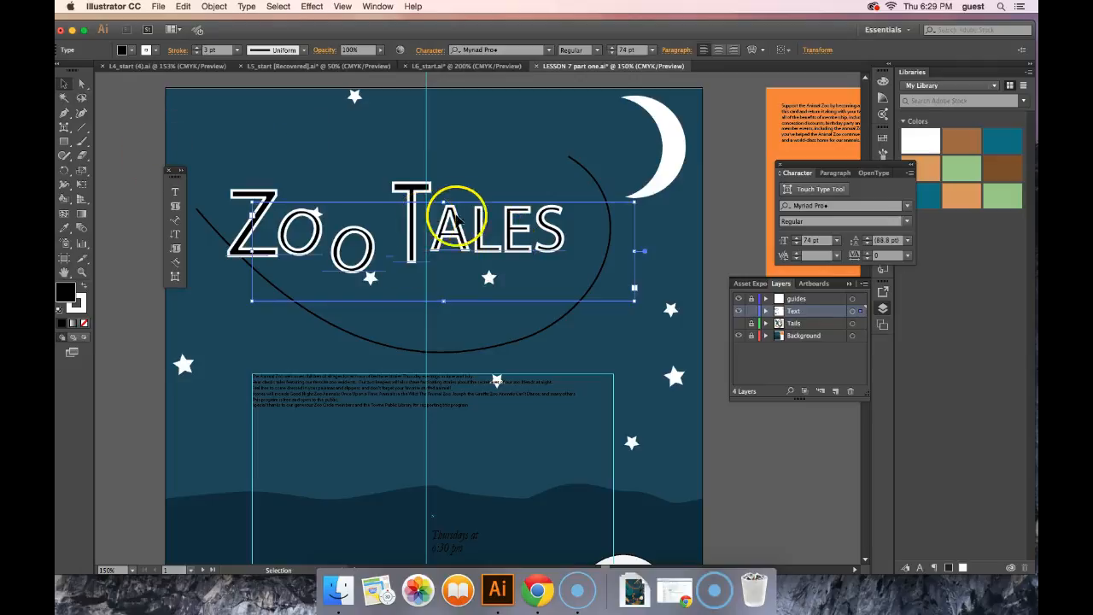
{"action": "left_click", "coordinate": [549, 50]}
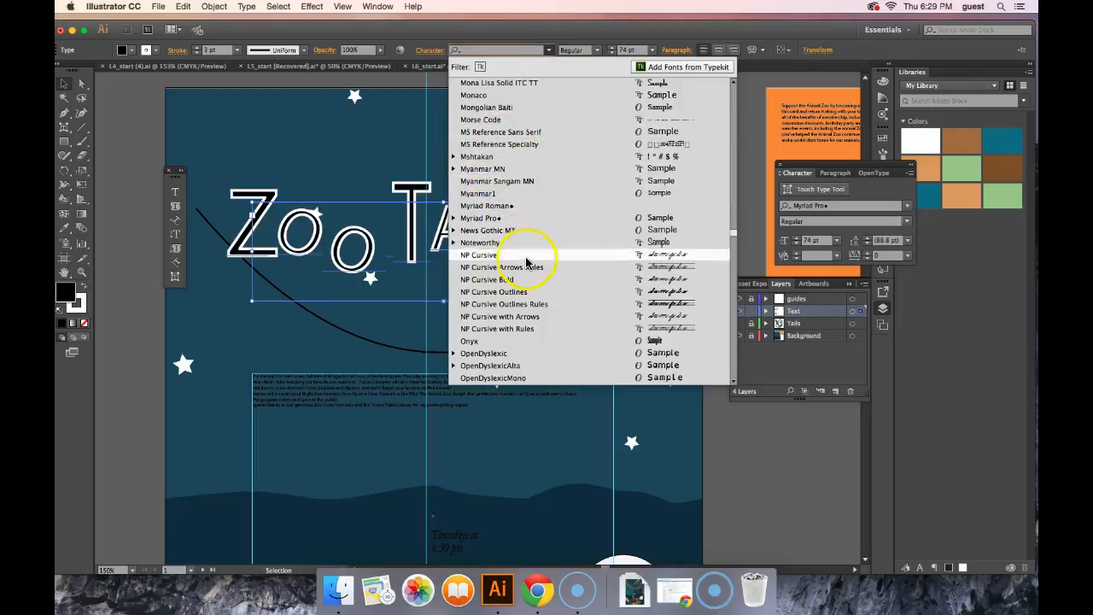
{"action": "scroll", "coordinate": [525, 256], "scroll_direction": "down", "scroll_amount": 5}
{"action": "scroll", "coordinate": [541, 274], "scroll_direction": "down", "scroll_amount": 3}
{"action": "scroll", "coordinate": [541, 271], "scroll_direction": "down", "scroll_amount": 6}
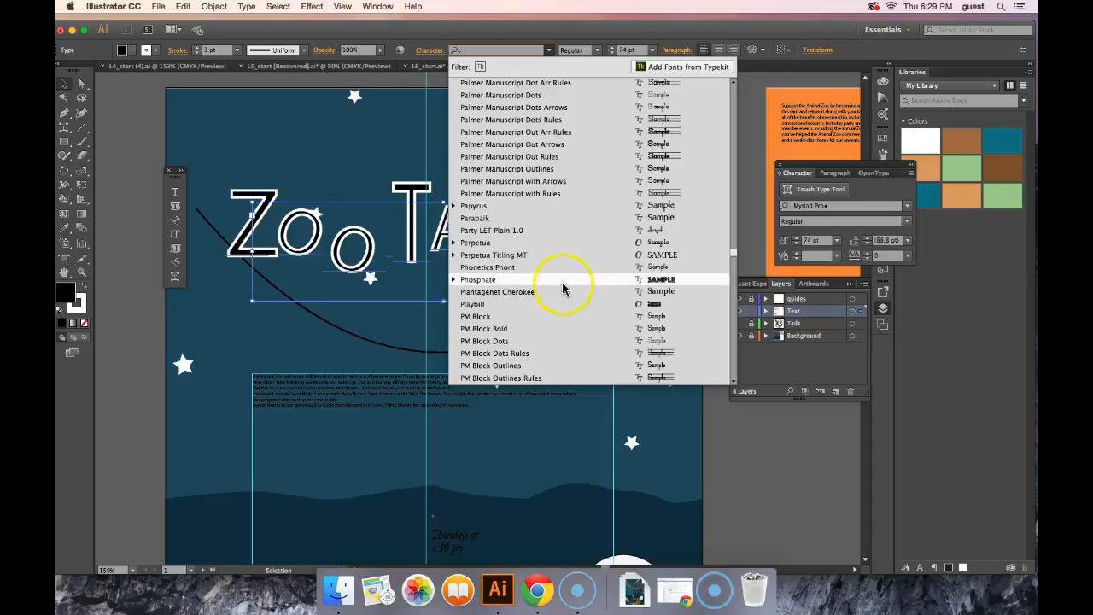
{"action": "left_click", "coordinate": [538, 254]}
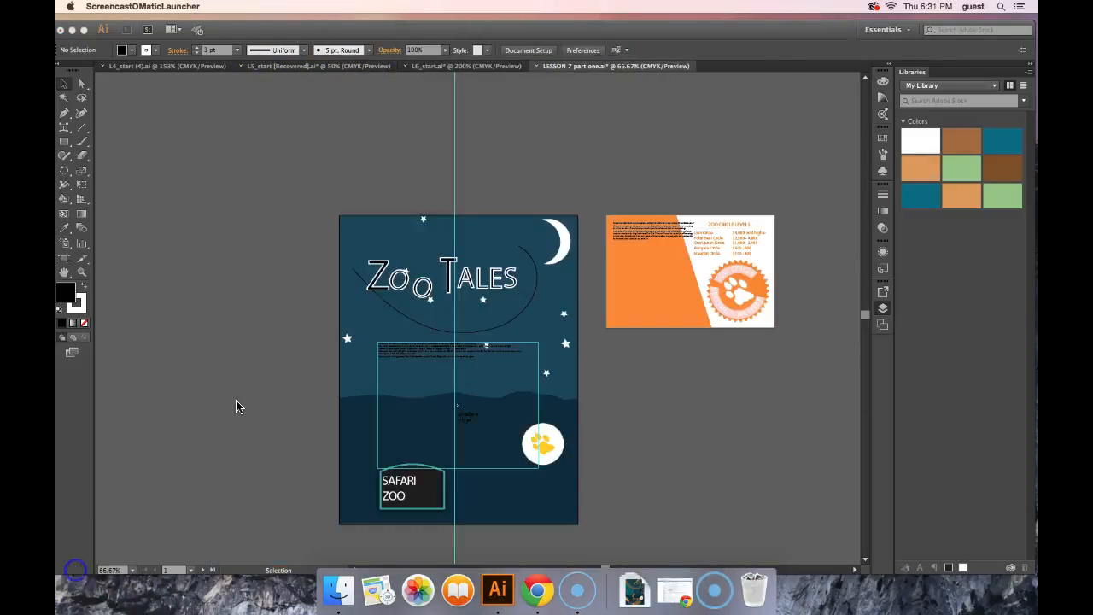
{"action": "left_click", "coordinate": [236, 399]}
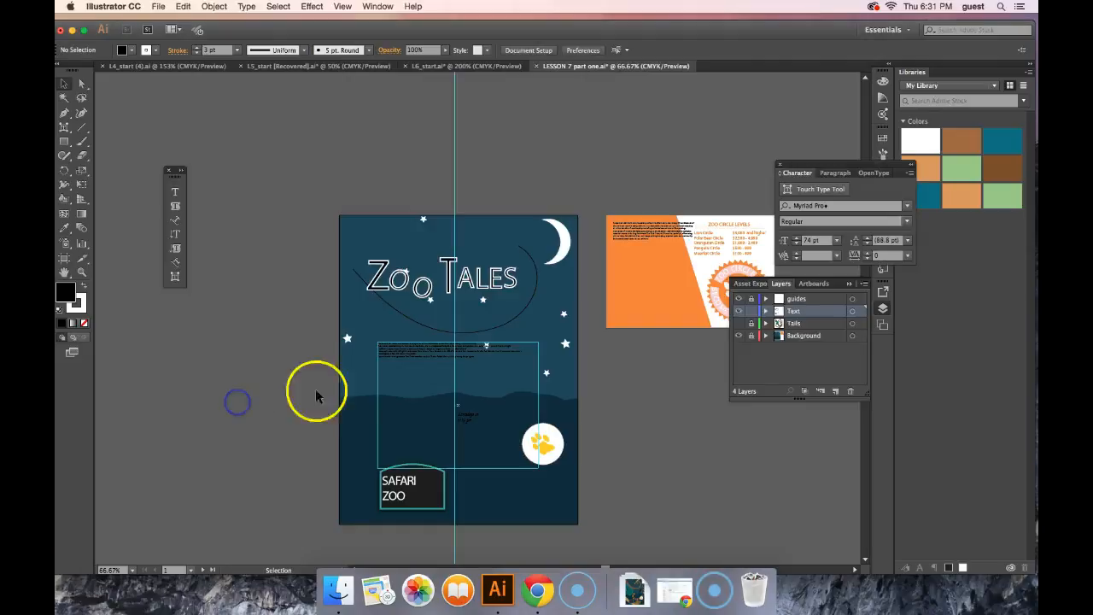
Step: Set the fill colour of the poster's small description text below the title to white
{"action": "left_click", "coordinate": [402, 349]}
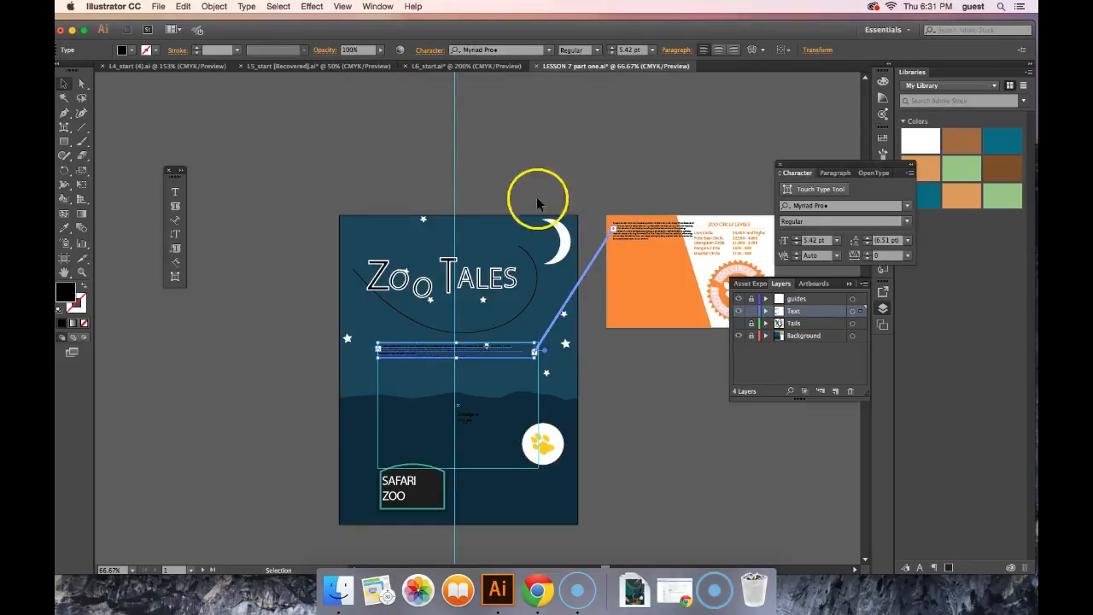
{"action": "left_click", "coordinate": [133, 51]}
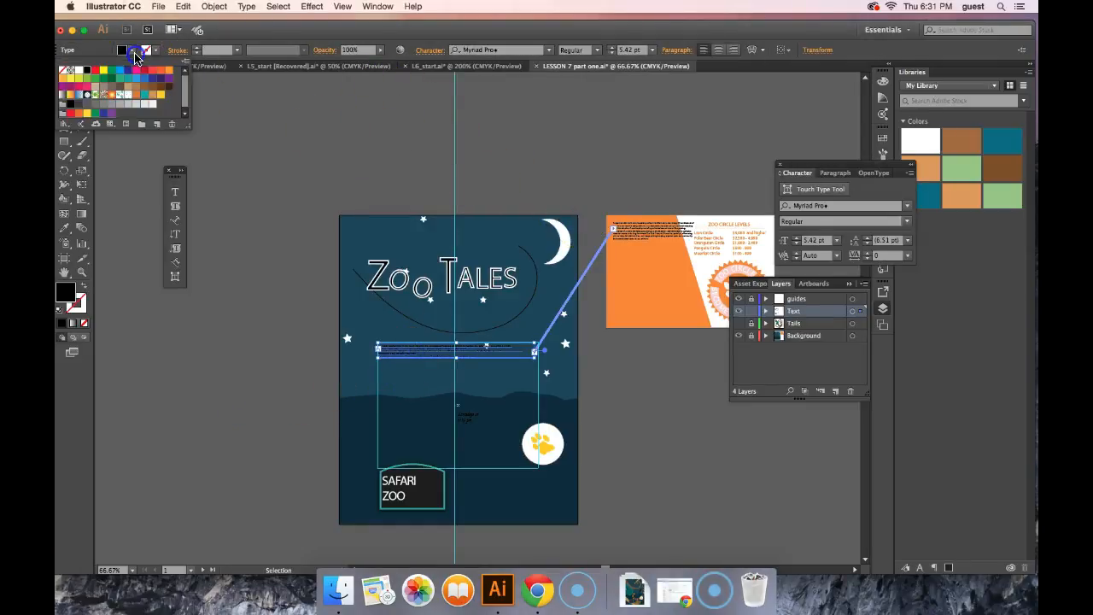
{"action": "left_click", "coordinate": [79, 70]}
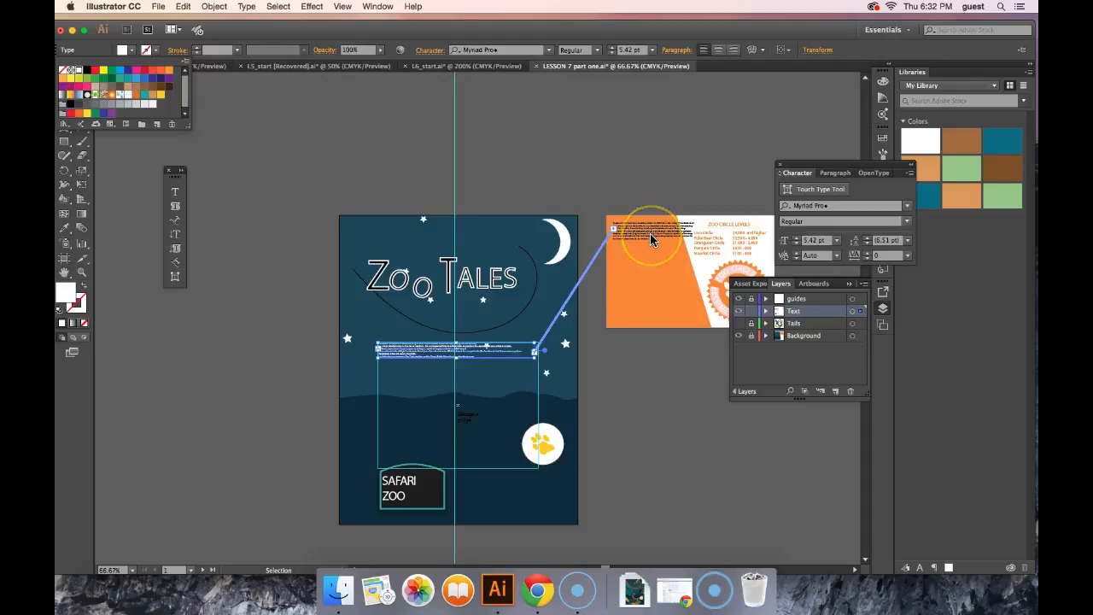
{"action": "left_click", "coordinate": [572, 422]}
{"action": "left_click", "coordinate": [601, 433]}
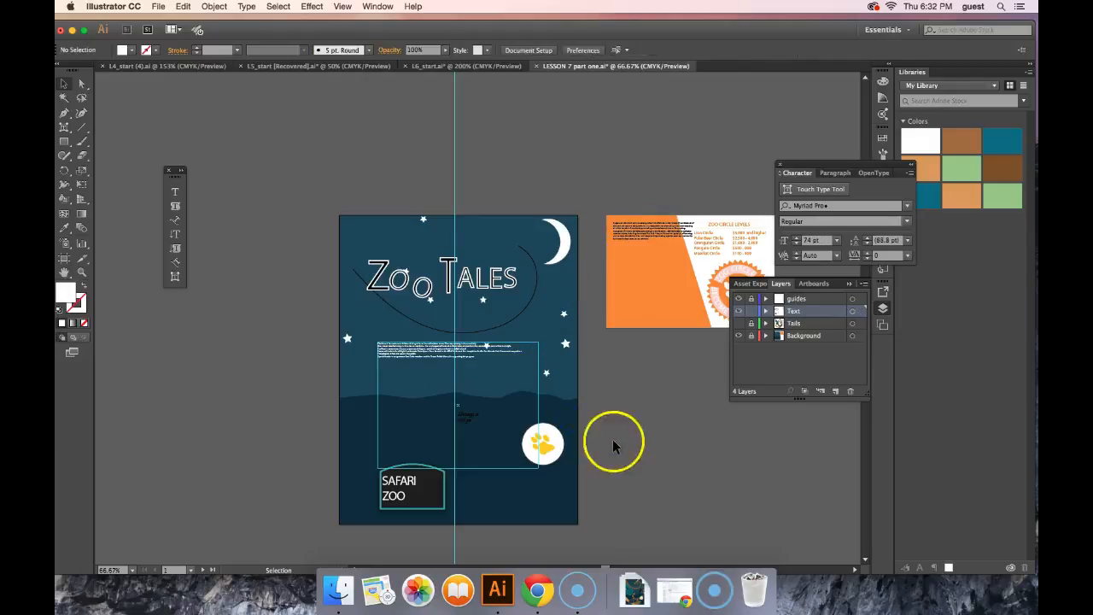
Step: Give the description text and the Thursdays text an 11 pt left indent and 11 pt of space after each paragraph
{"action": "left_click", "coordinate": [470, 419]}
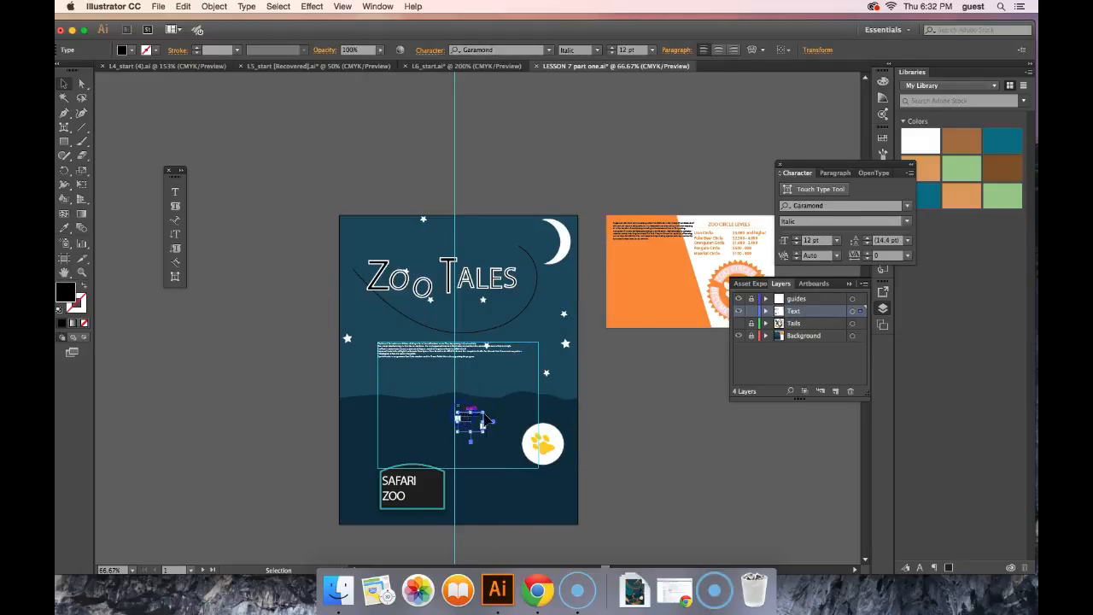
{"action": "left_click", "coordinate": [404, 349], "text": "shift"}
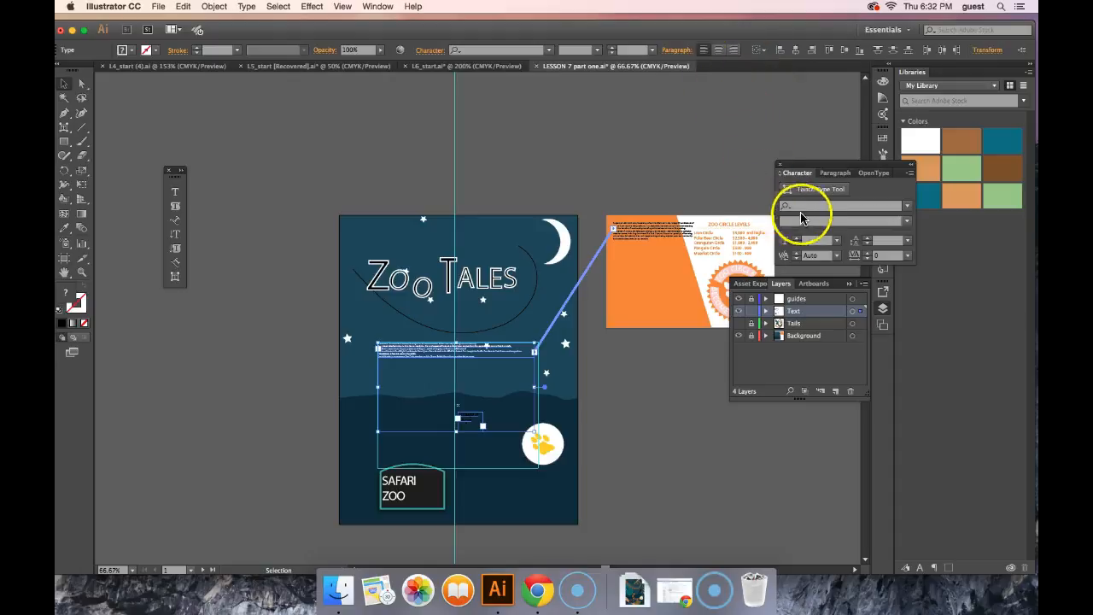
{"action": "left_click", "coordinate": [679, 51]}
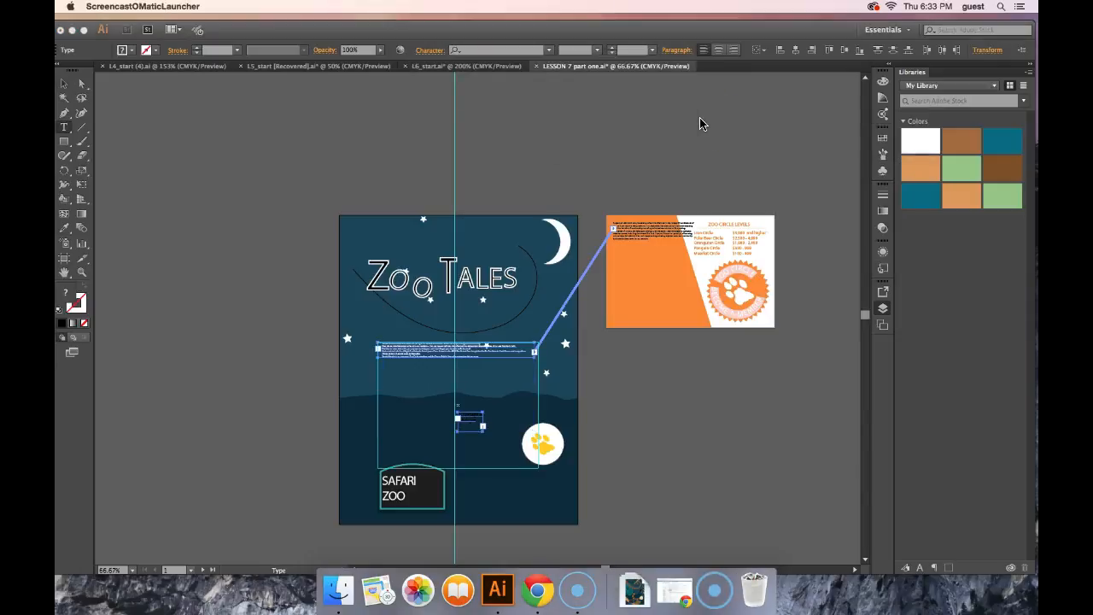
{"action": "left_click", "coordinate": [677, 51]}
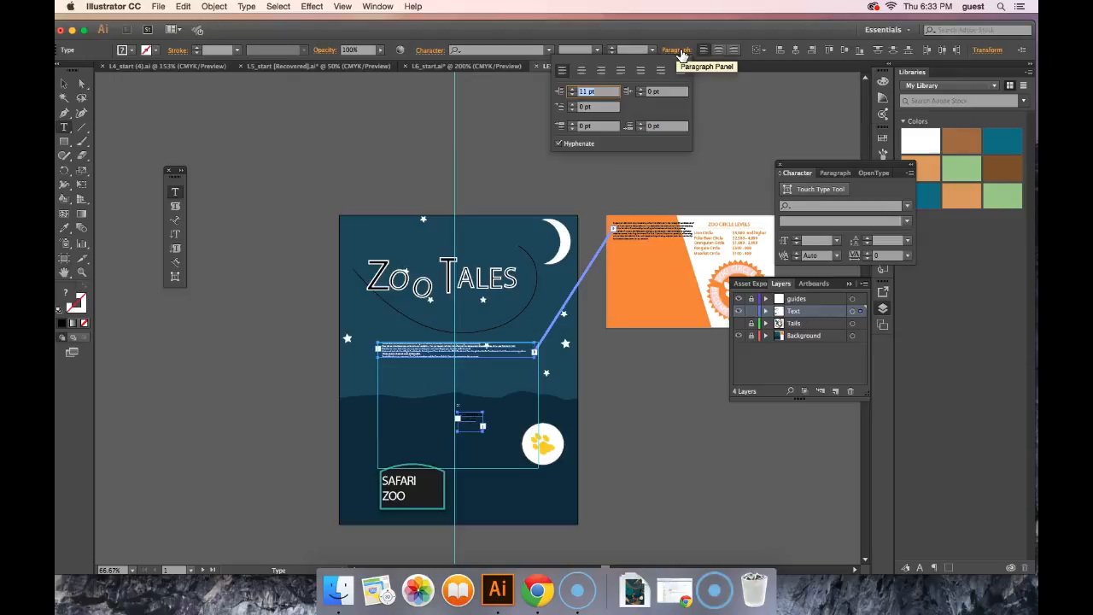
{"action": "left_click", "coordinate": [656, 126]}
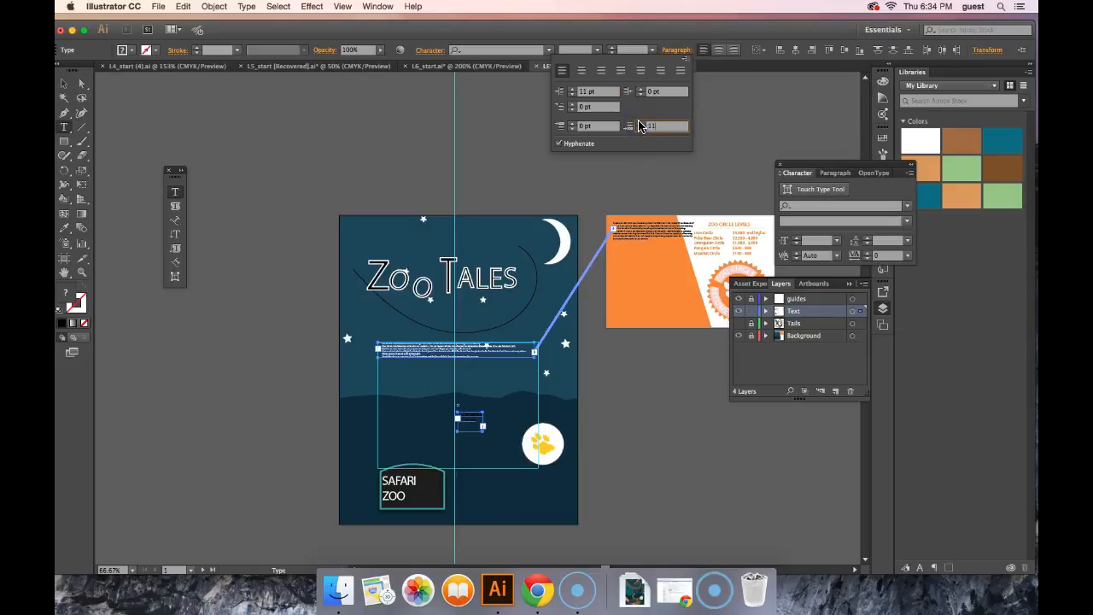
{"action": "key", "text": "Return"}
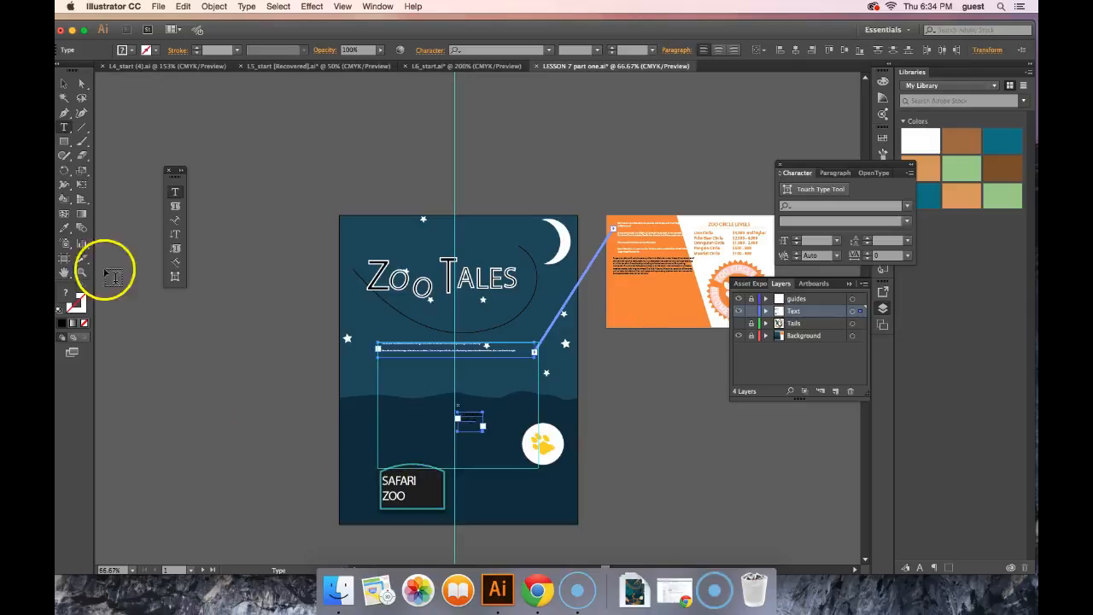
Step: Centre-align the SAFARI ZOO sign text together with the Thursdays time text
{"action": "left_click", "coordinate": [62, 83]}
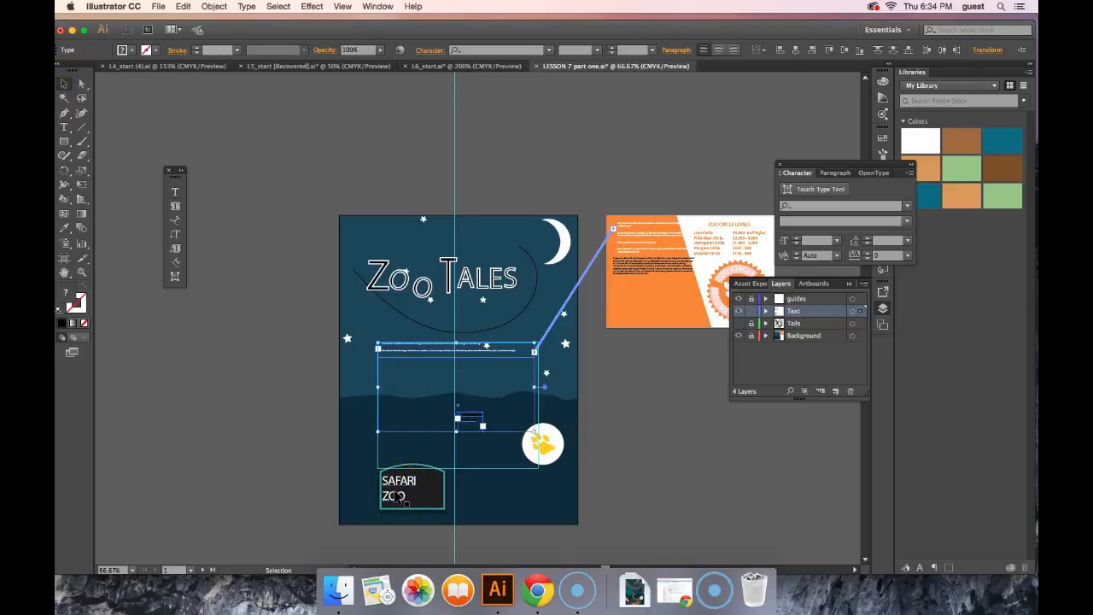
{"action": "left_click", "coordinate": [394, 495]}
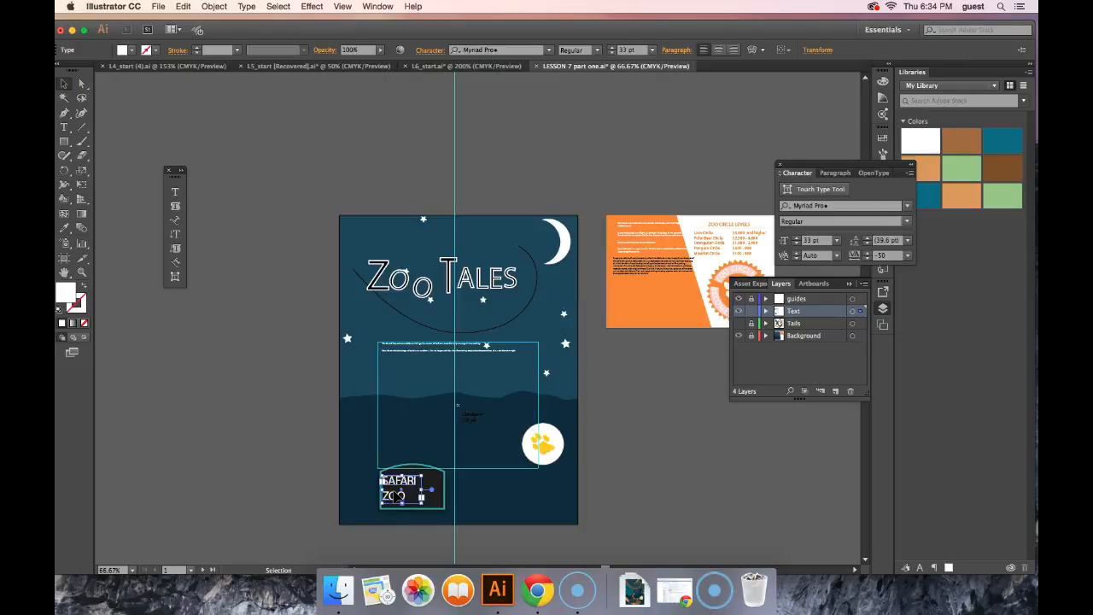
{"action": "left_click", "coordinate": [477, 419], "text": "shift"}
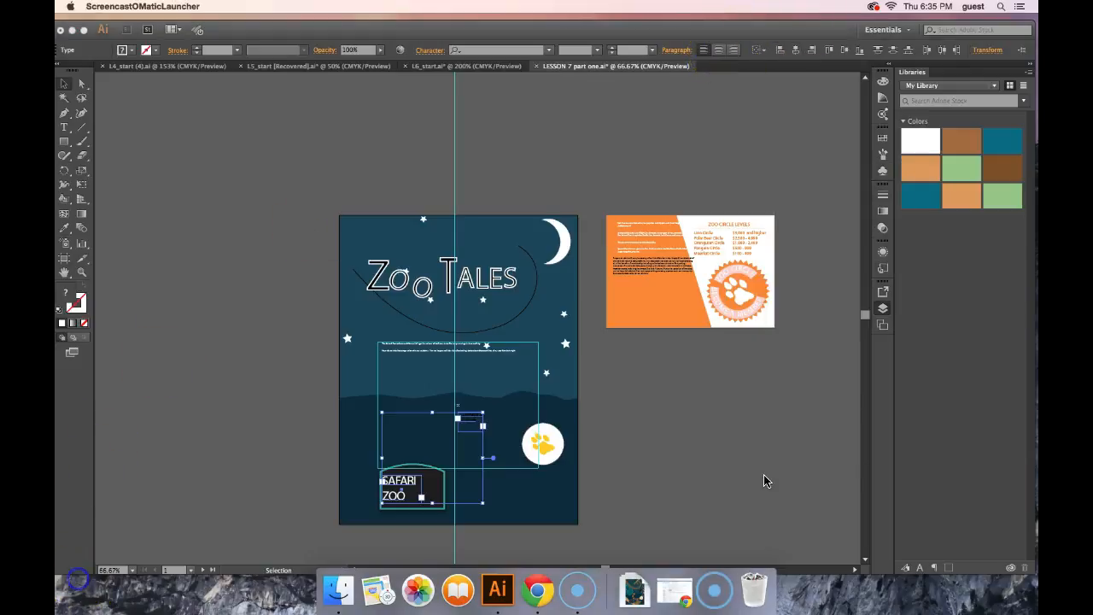
{"action": "left_click", "coordinate": [807, 490]}
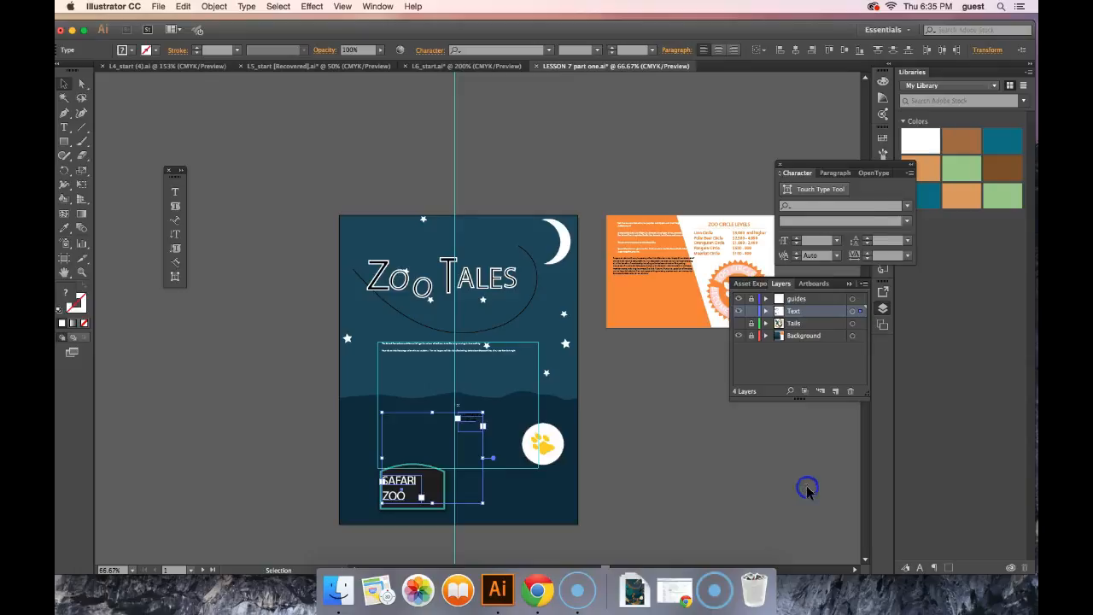
{"action": "left_click", "coordinate": [834, 173]}
{"action": "left_click", "coordinate": [807, 190]}
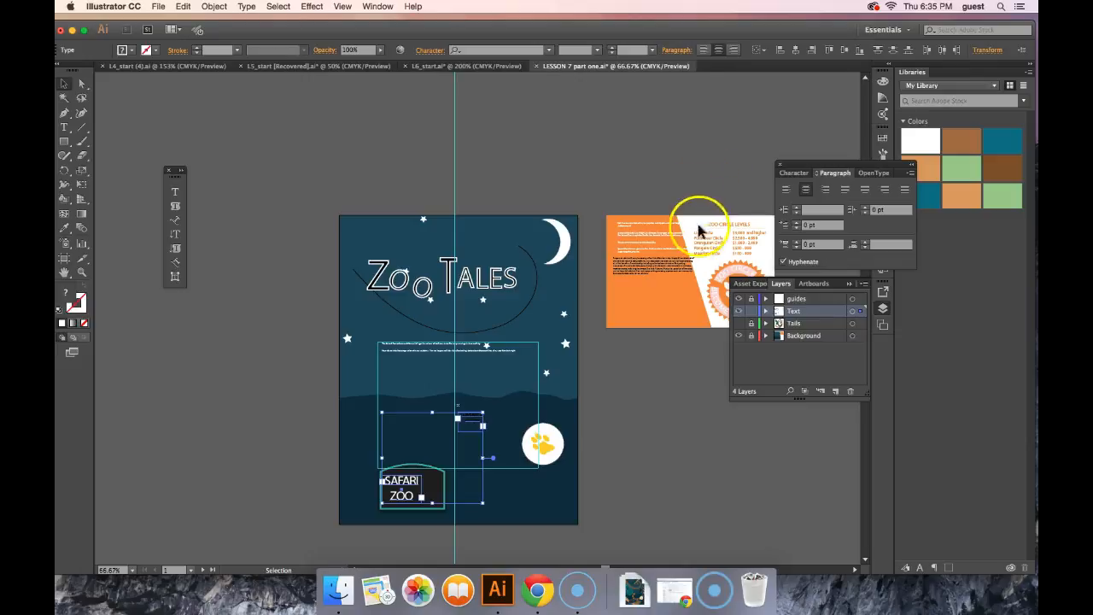
Step: Narrow the description text frame to the vertical centre guide and extend it downward to fit all its paragraphs
{"action": "left_click", "coordinate": [78, 591]}
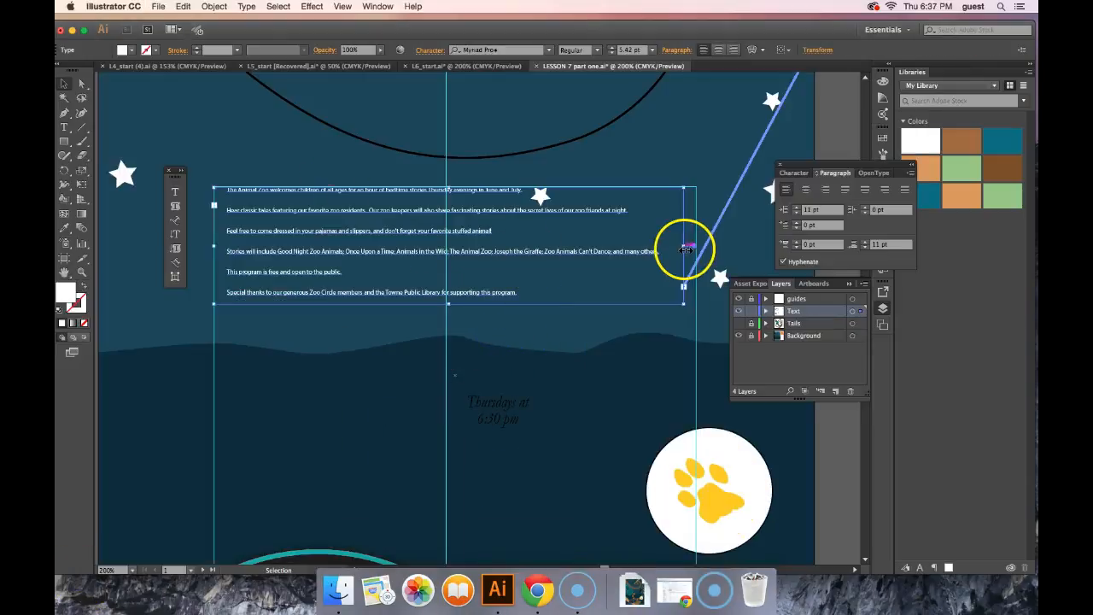
{"action": "left_click_drag", "start_coordinate": [685, 248], "coordinate": [443, 248]}
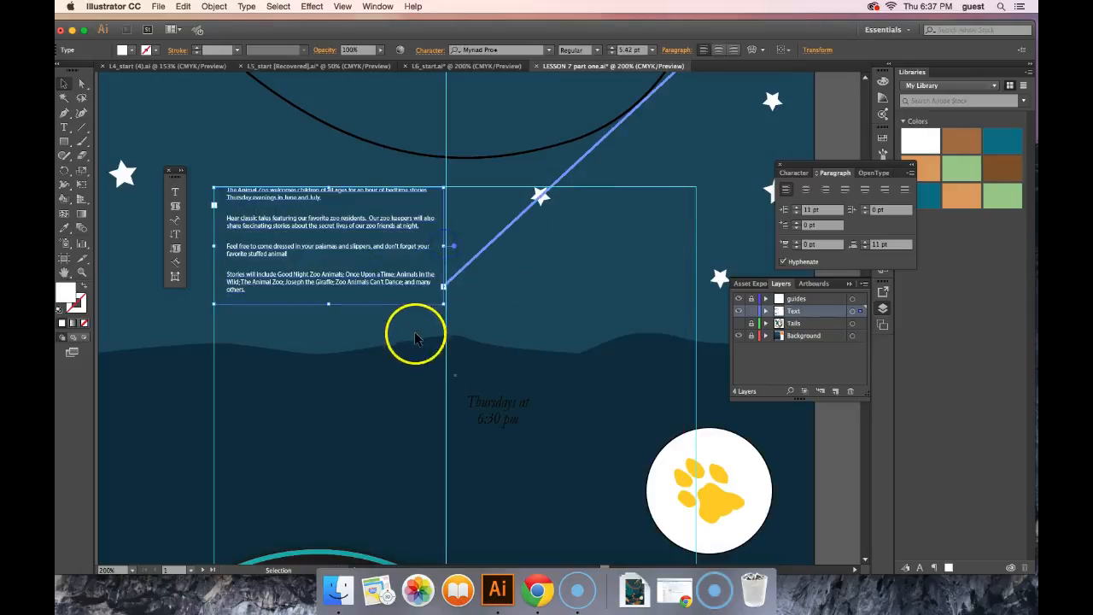
{"action": "left_click_drag", "start_coordinate": [329, 305], "coordinate": [326, 355]}
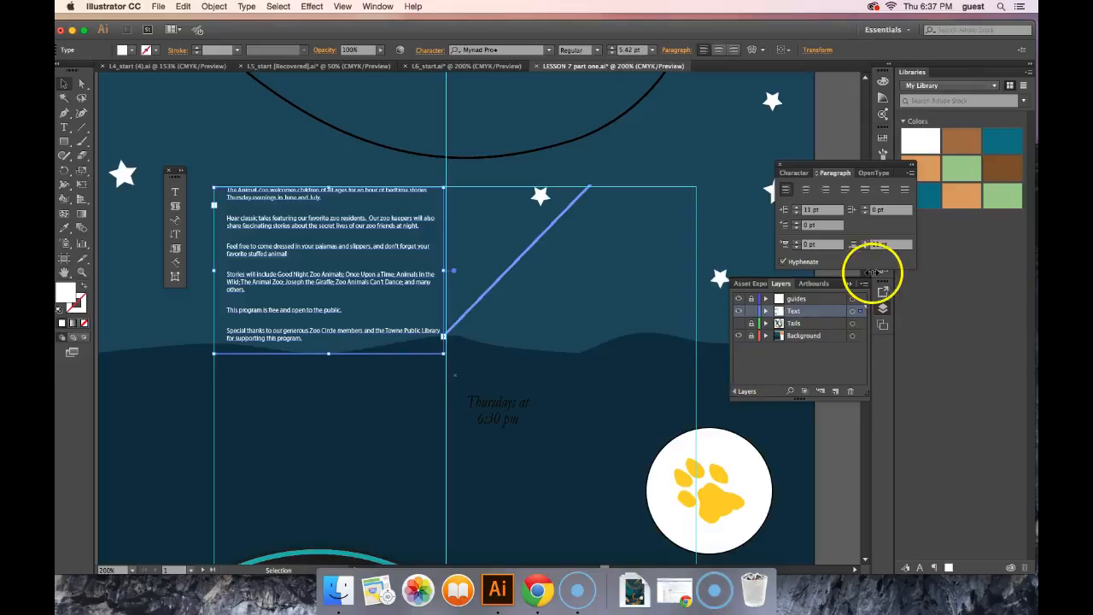
Step: Extend the poster's description text frame down to just above the SAFARI ZOO sign, pulling in the text threaded onto the orange card
{"action": "key", "text": "space"}
{"action": "left_click_drag", "start_coordinate": [727, 154], "coordinate": [422, 267]}
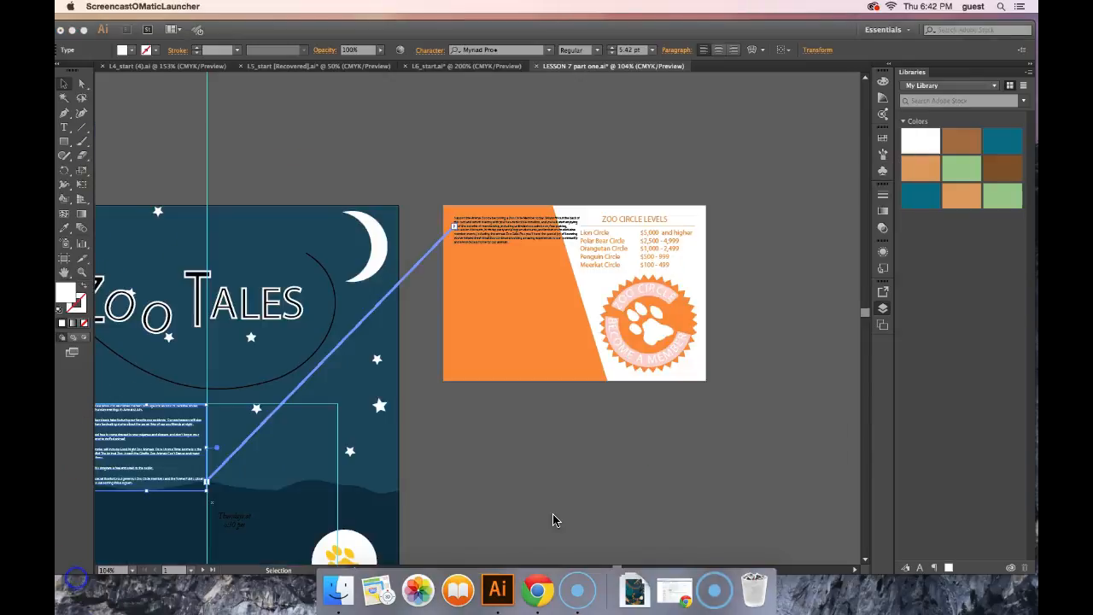
{"action": "left_click", "coordinate": [555, 519]}
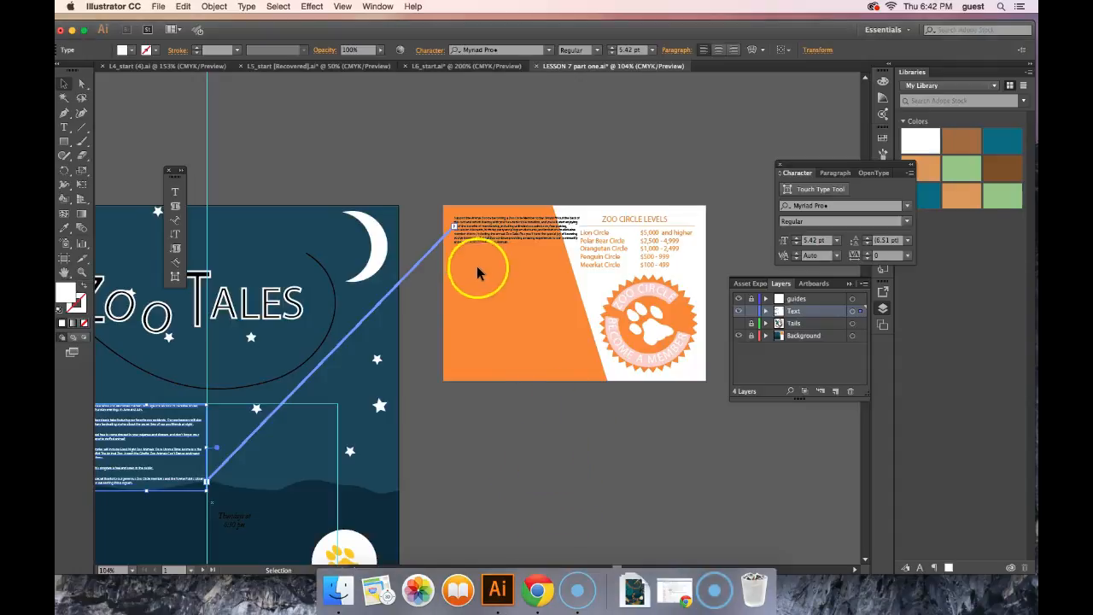
{"action": "left_click", "coordinate": [502, 231]}
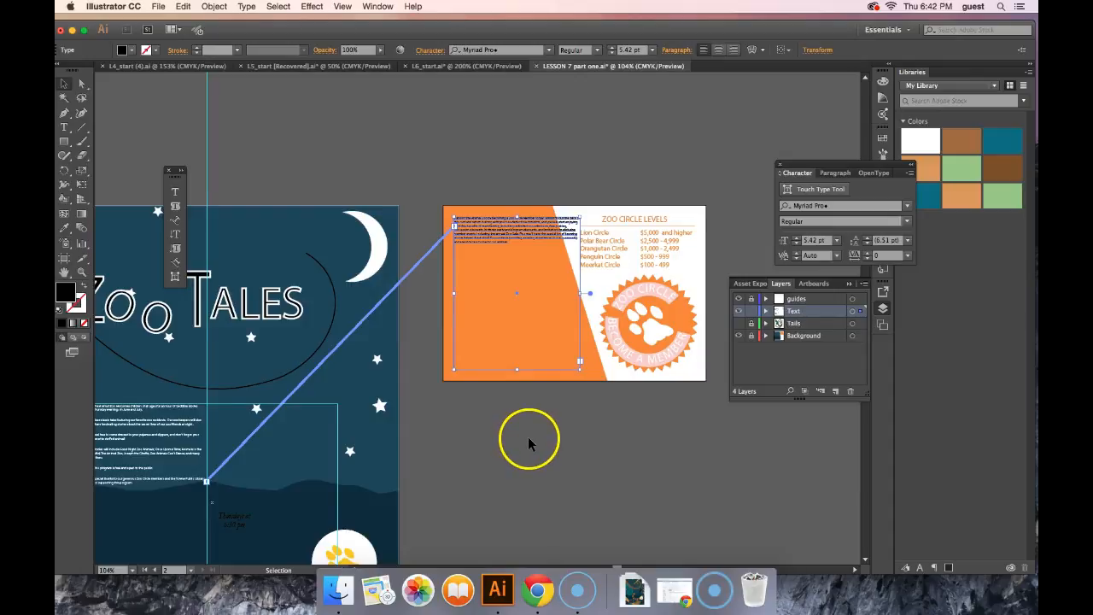
{"action": "scroll", "coordinate": [528, 437], "scroll_direction": "down", "scroll_amount": 5}
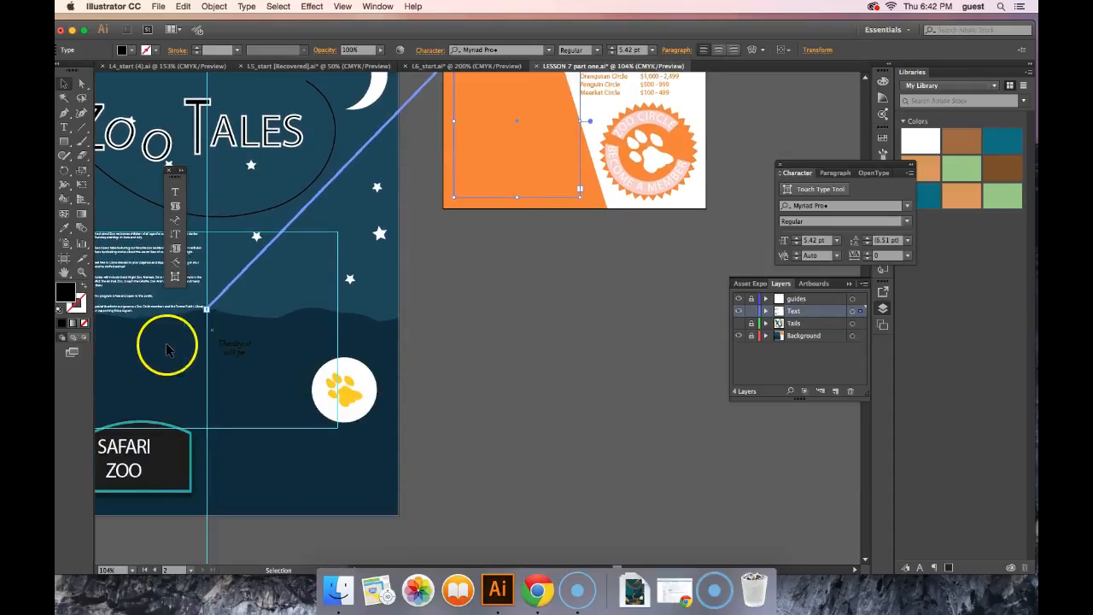
{"action": "left_click", "coordinate": [147, 292]}
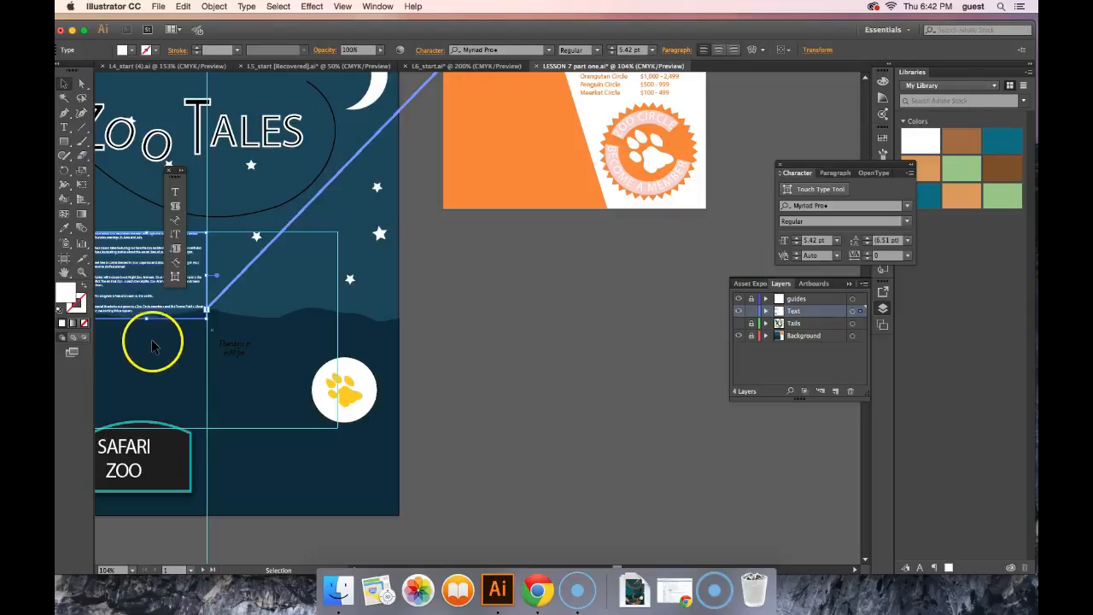
{"action": "left_click_drag", "start_coordinate": [147, 317], "coordinate": [143, 399]}
{"action": "scroll", "coordinate": [569, 408], "scroll_direction": "up", "scroll_amount": 8}
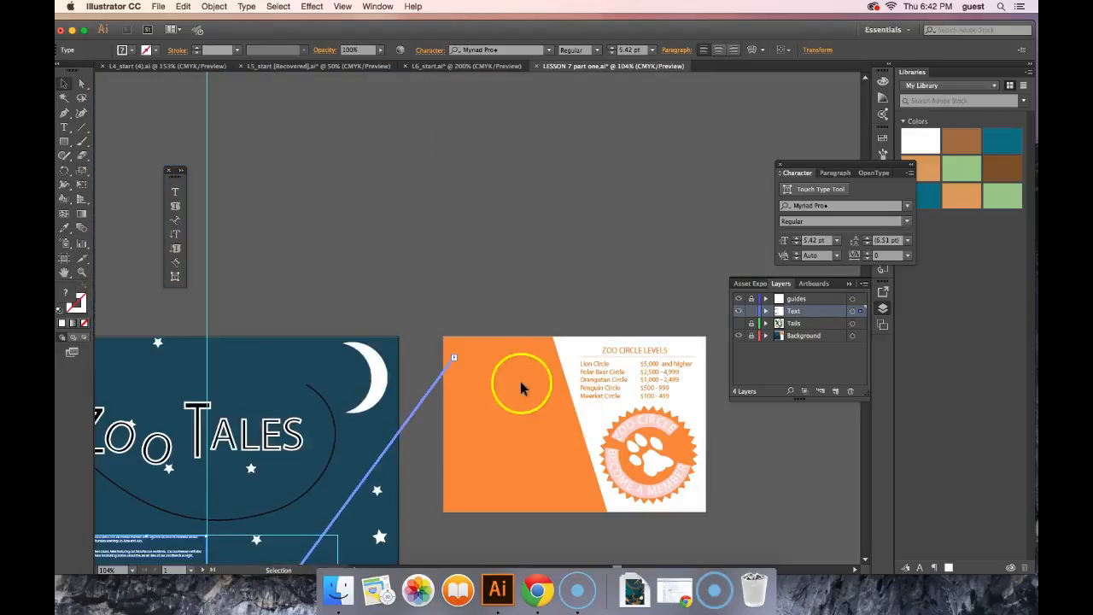
{"action": "left_click", "coordinate": [452, 359]}
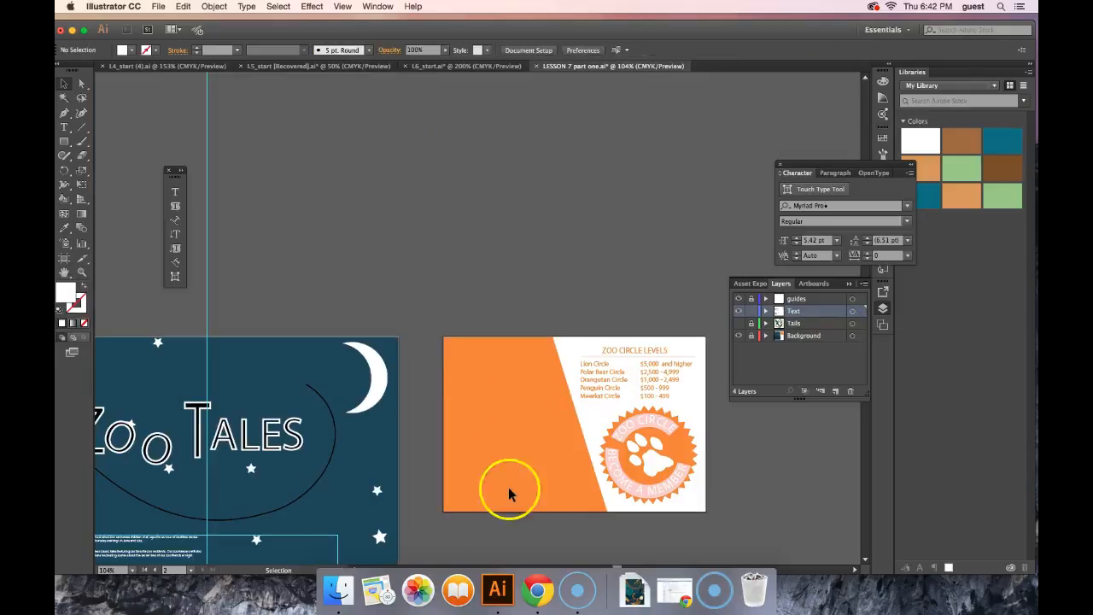
{"action": "scroll", "coordinate": [517, 501], "scroll_direction": "down", "scroll_amount": 7}
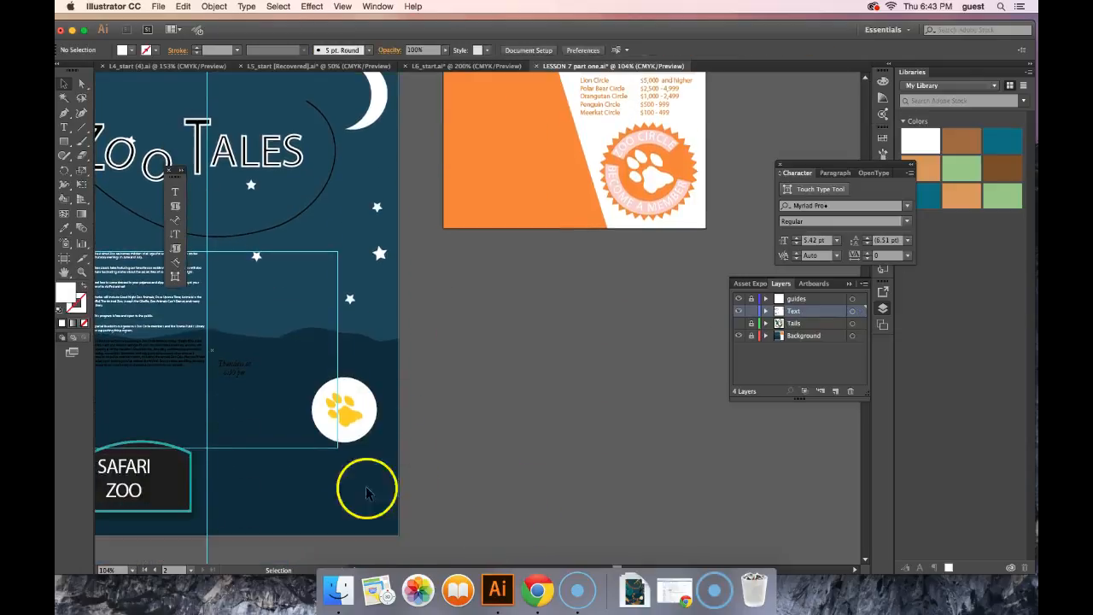
{"action": "left_click_drag", "start_coordinate": [179, 410], "coordinate": [331, 410]}
{"action": "left_click", "coordinate": [307, 349]}
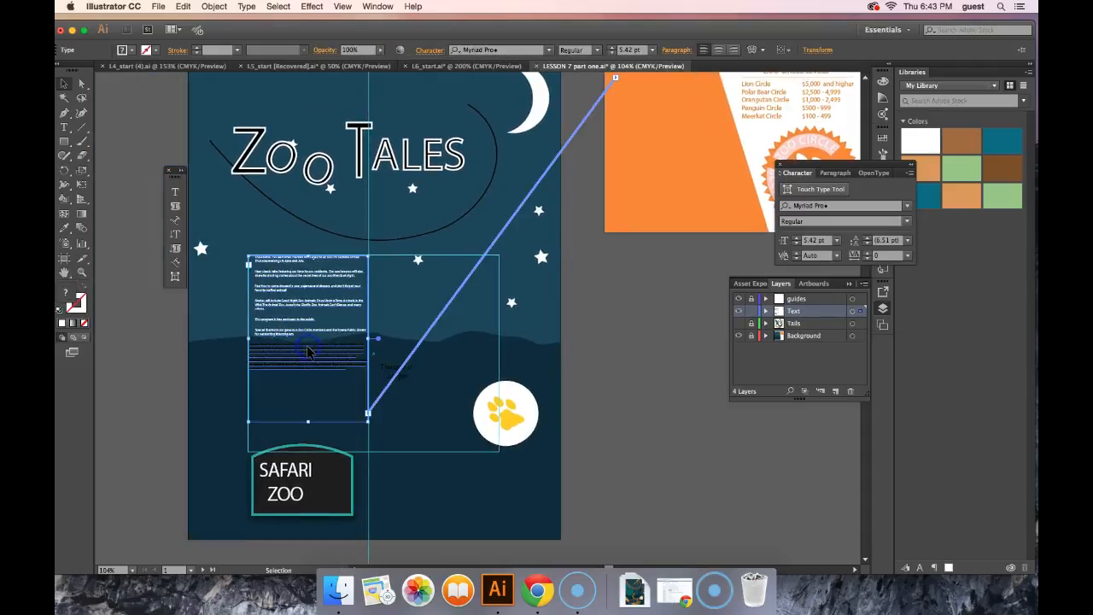
{"action": "right_click", "coordinate": [613, 79]}
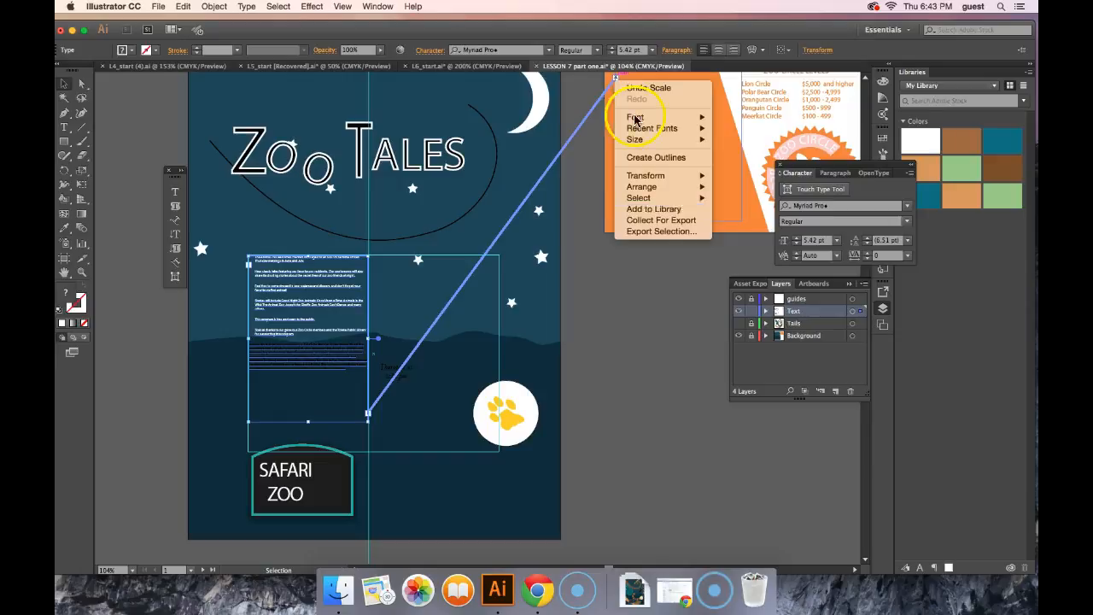
{"action": "left_click", "coordinate": [687, 332]}
{"action": "left_click", "coordinate": [656, 151]}
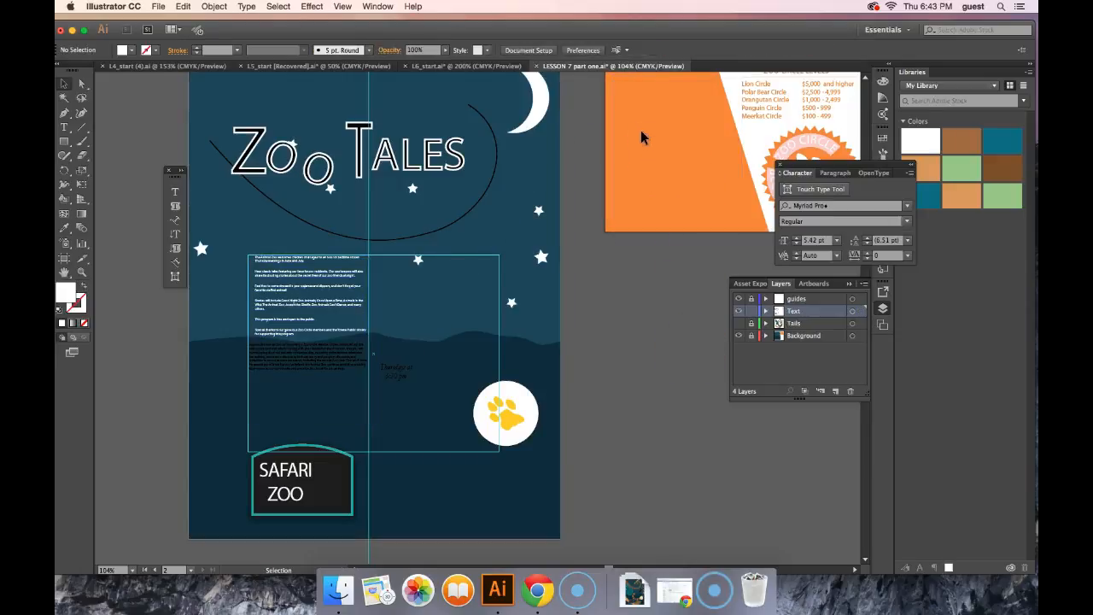
Step: Select the poster's description text frame and break its thread to the text frame on the orange card
{"action": "left_click", "coordinate": [614, 105]}
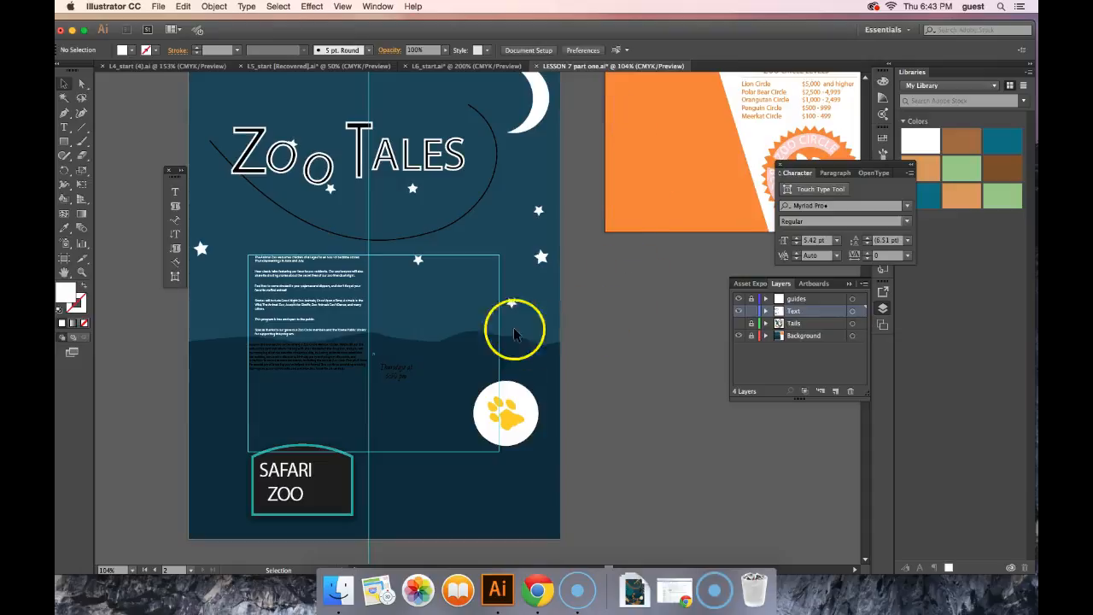
{"action": "left_click", "coordinate": [301, 356]}
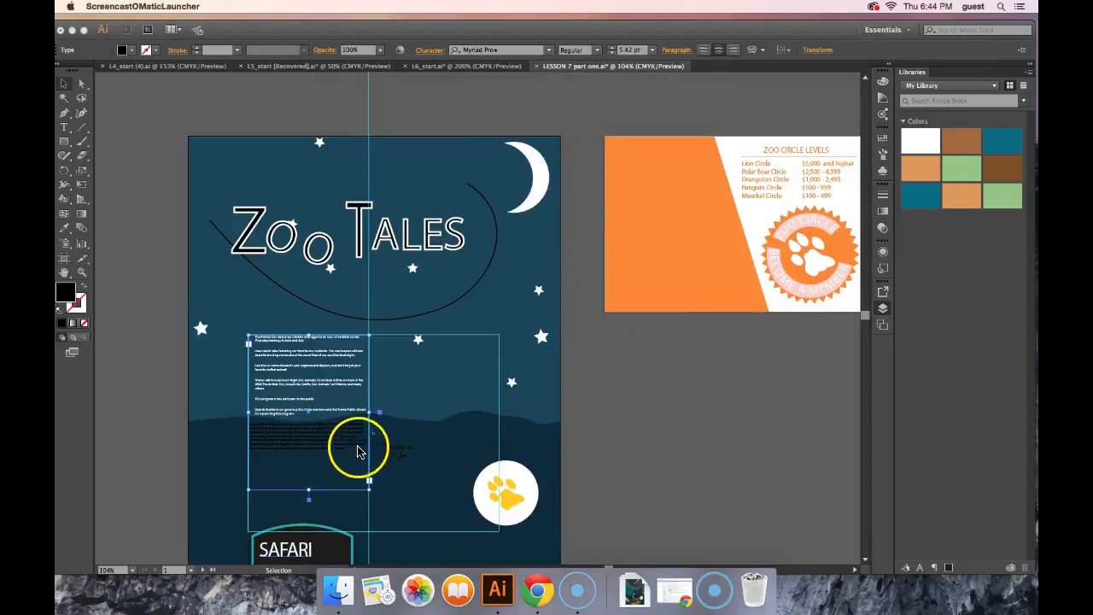
{"action": "left_click", "coordinate": [358, 450]}
{"action": "left_click_drag", "start_coordinate": [357, 449], "coordinate": [368, 494]}
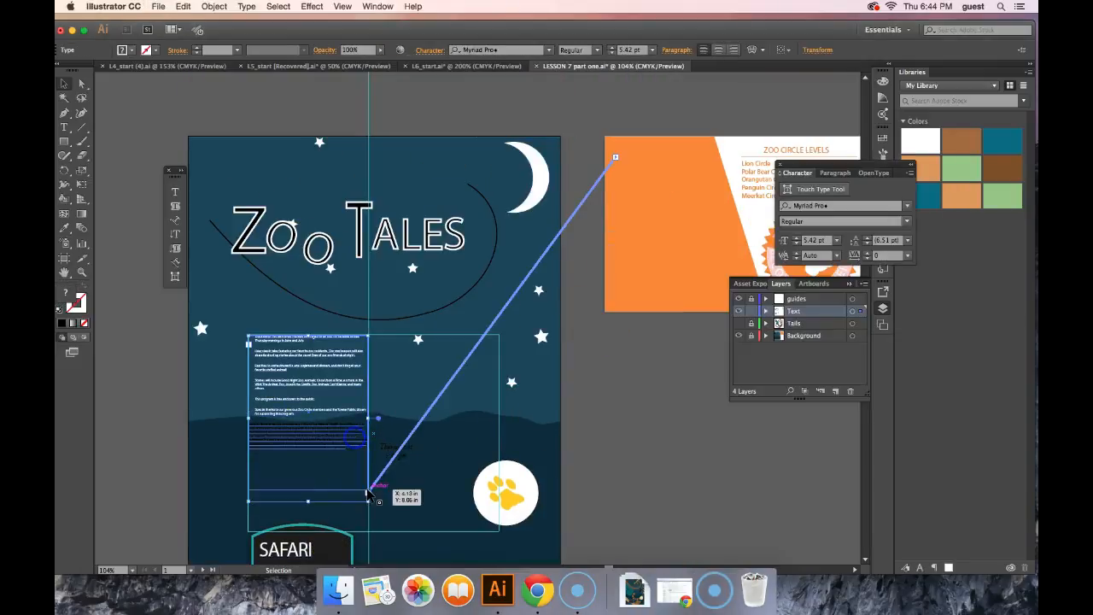
{"action": "left_click", "coordinate": [370, 493]}
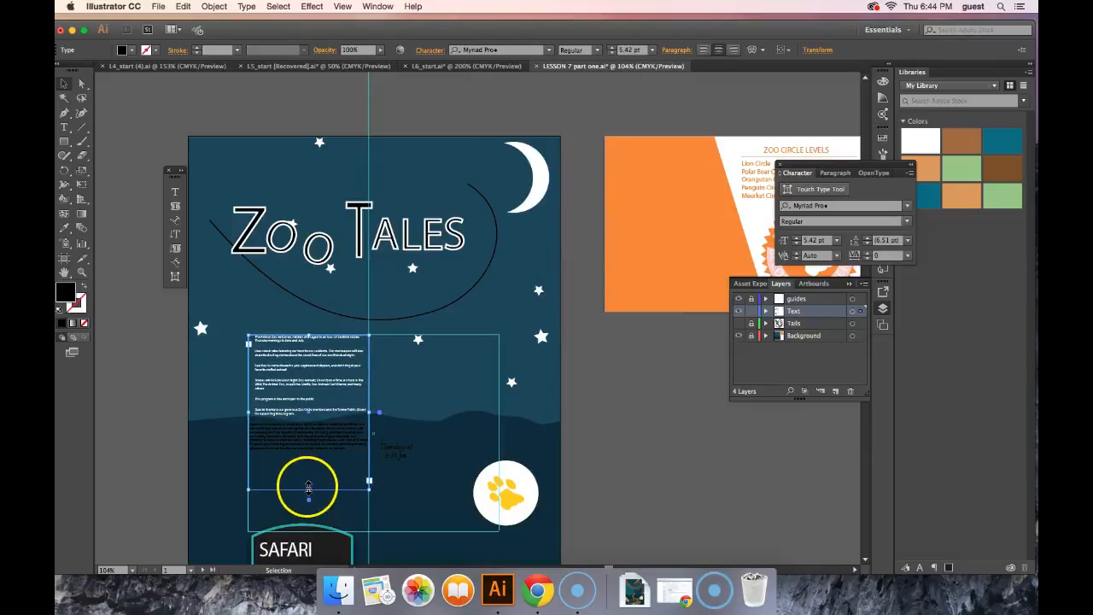
Step: Shorten the description frame to end just below the last white paragraph and thread the overflow into a new frame on the orange card
{"action": "left_click_drag", "start_coordinate": [309, 488], "coordinate": [313, 420]}
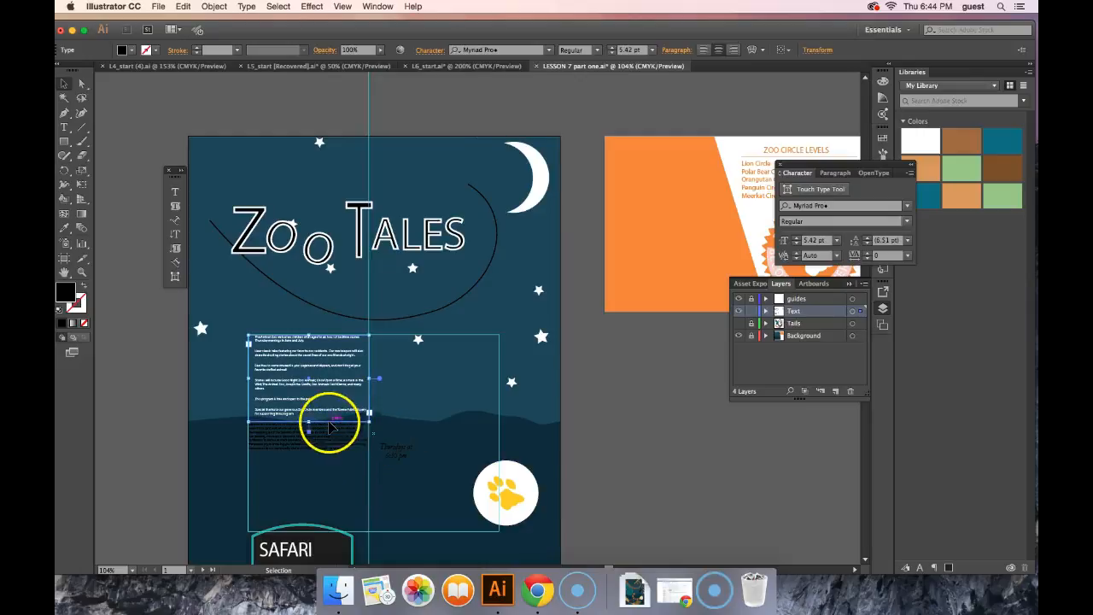
{"action": "left_click_drag", "start_coordinate": [309, 422], "coordinate": [311, 419]}
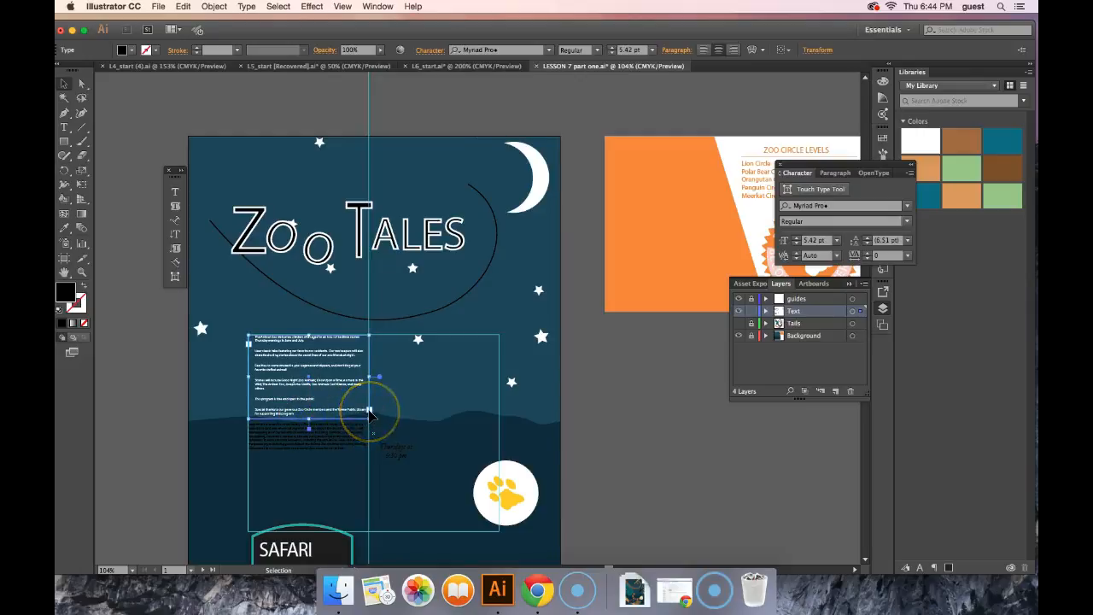
{"action": "left_click", "coordinate": [369, 413]}
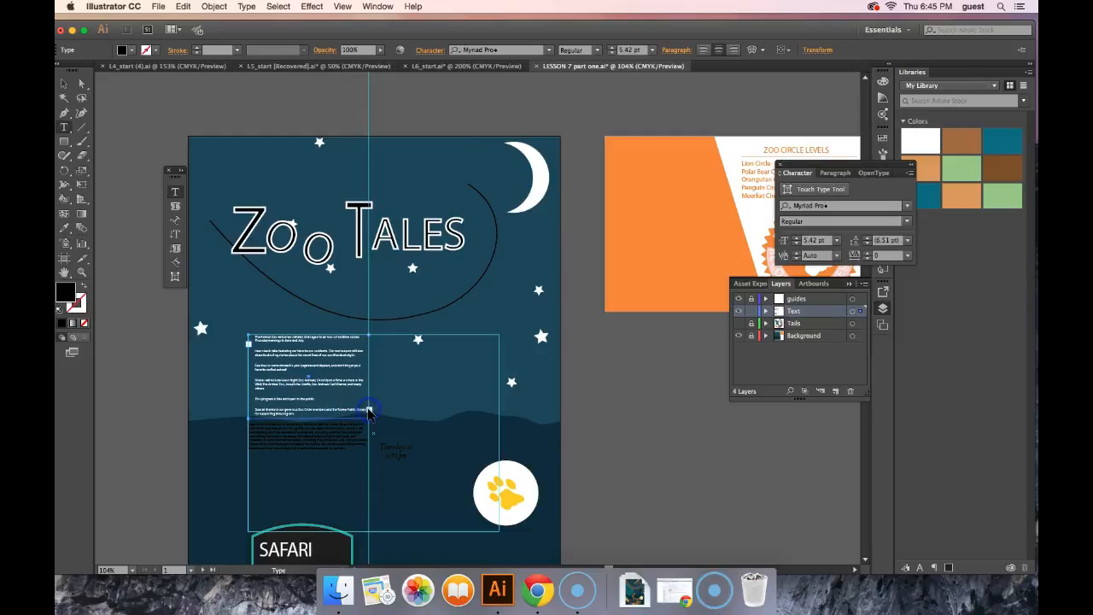
{"action": "left_click", "coordinate": [614, 150]}
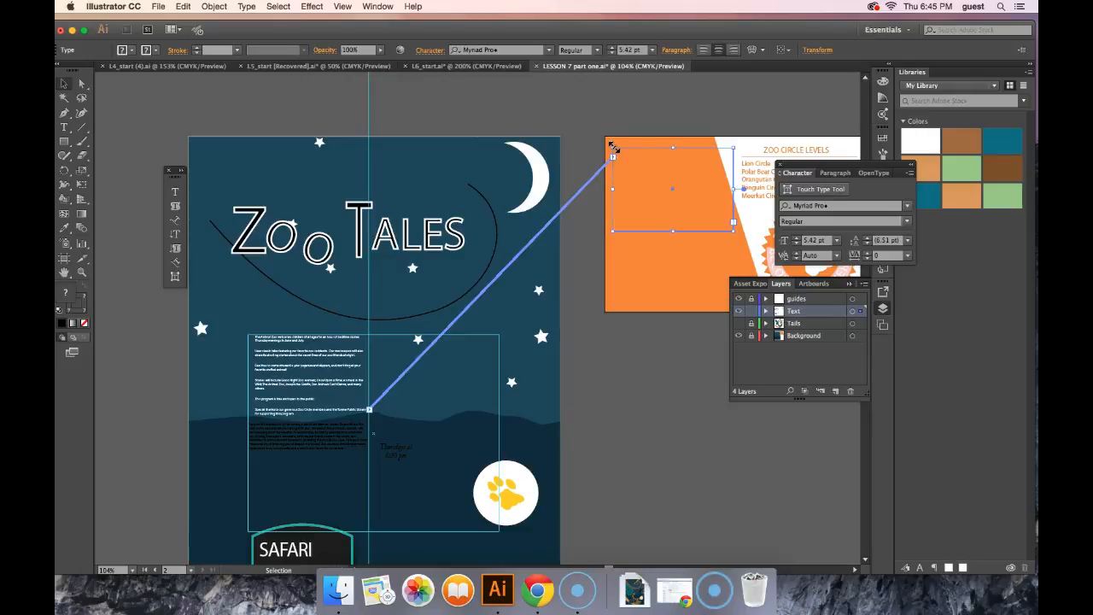
Step: Reshape the card's text frame with Direct Selection so its side follows the slanted edge of the orange area
{"action": "left_click", "coordinate": [78, 593]}
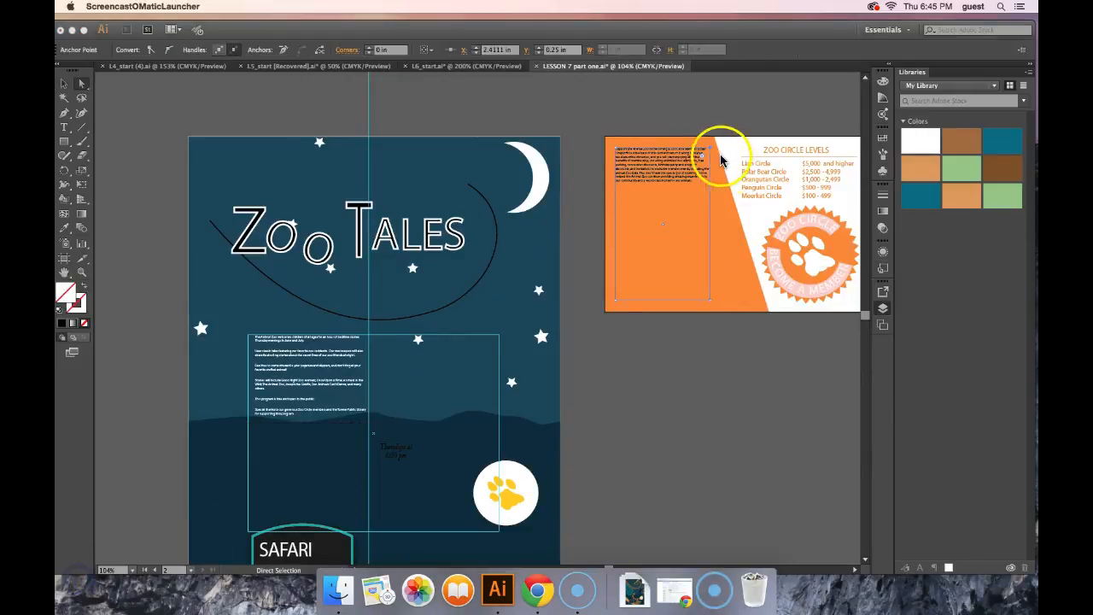
{"action": "left_click", "coordinate": [711, 152]}
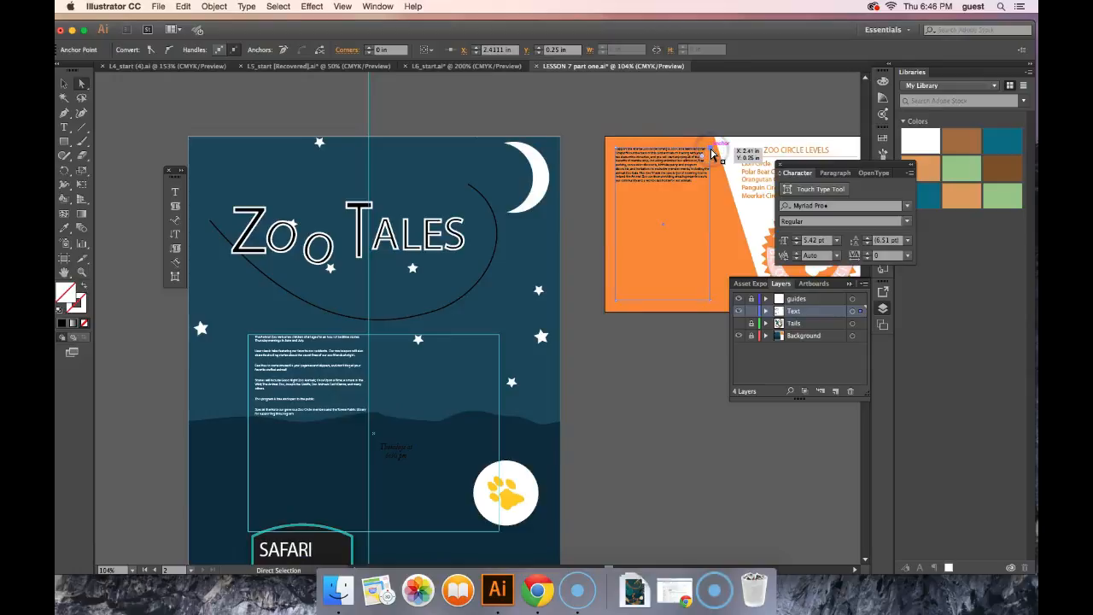
{"action": "left_click_drag", "start_coordinate": [712, 153], "coordinate": [740, 301]}
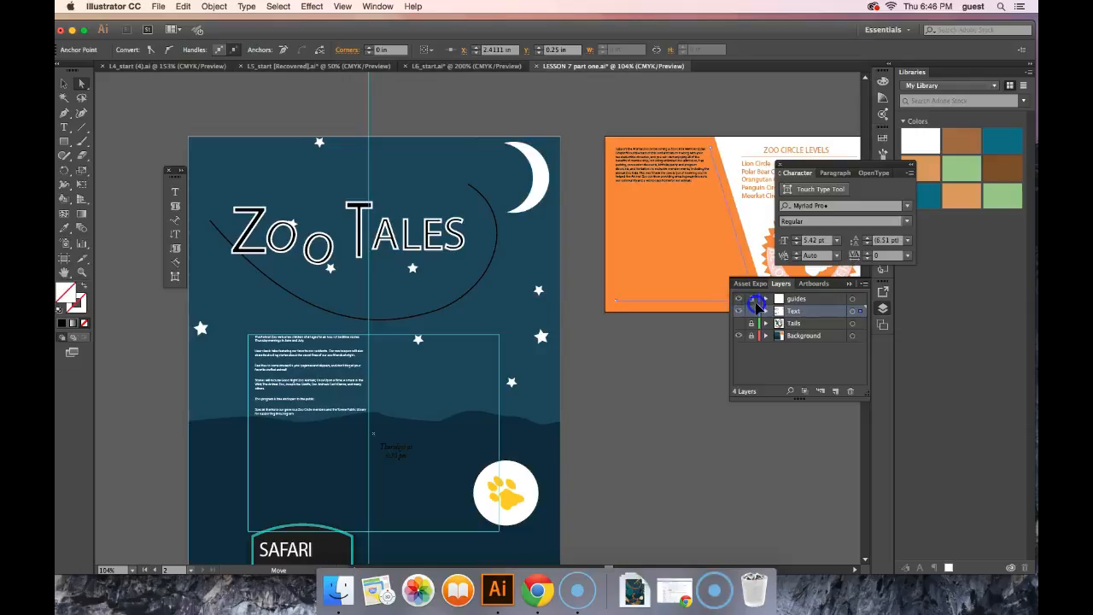
{"action": "left_click_drag", "start_coordinate": [756, 304], "coordinate": [755, 303]}
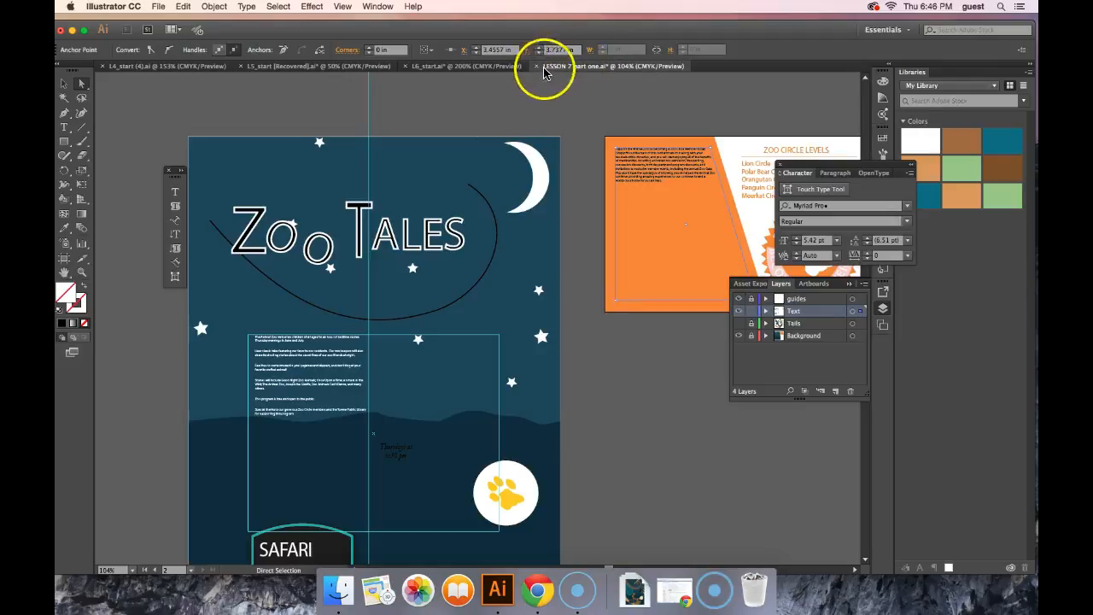
Step: Set the font size of the threaded text on the orange card to 14 pt
{"action": "left_click", "coordinate": [66, 87]}
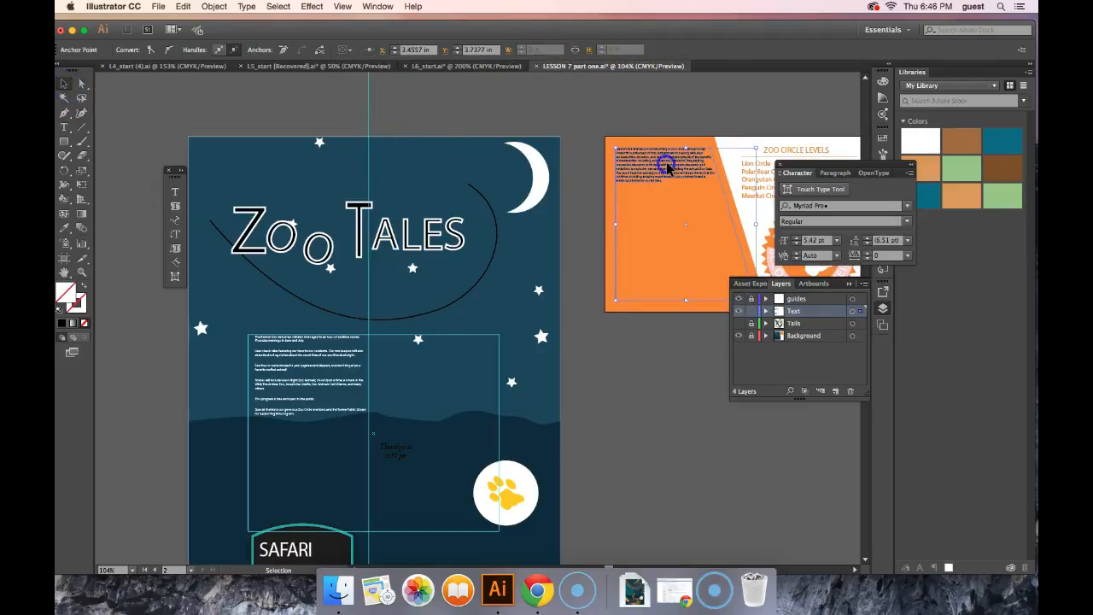
{"action": "left_click", "coordinate": [664, 166]}
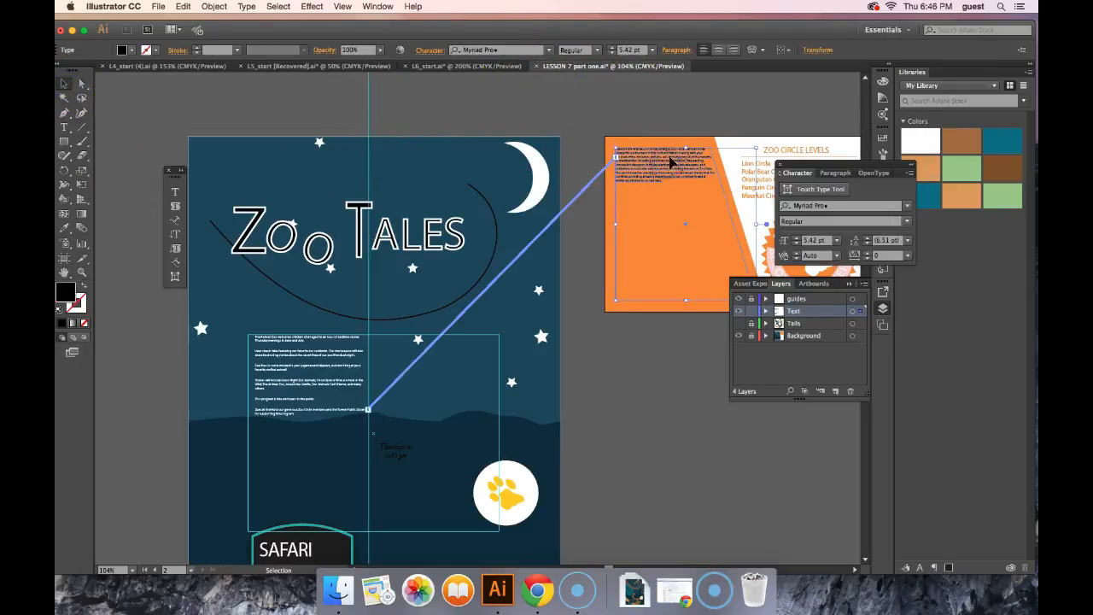
{"action": "left_click", "coordinate": [651, 49]}
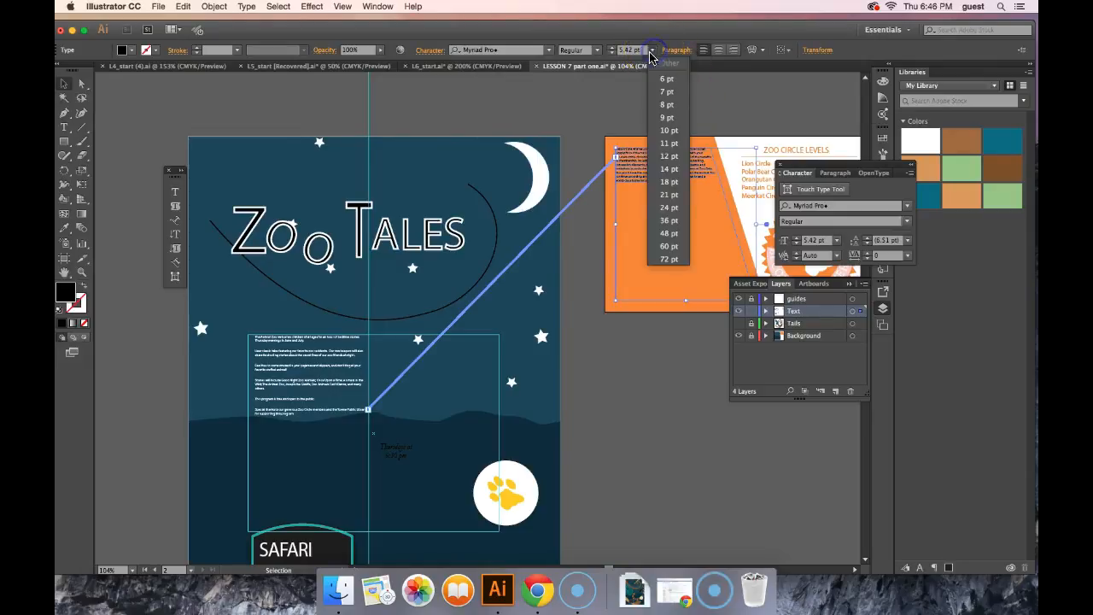
{"action": "left_click", "coordinate": [674, 170]}
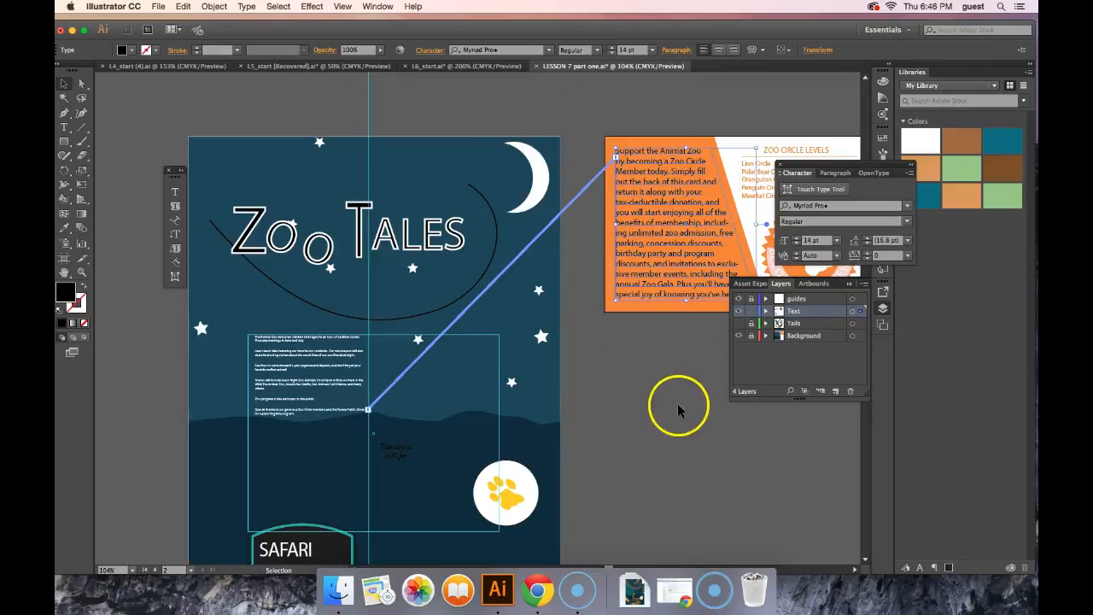
Step: Move the application window and the floating Asset Export, Layers and Artboards panels clear of the card artwork
{"action": "left_click_drag", "start_coordinate": [761, 32], "coordinate": [580, 6]}
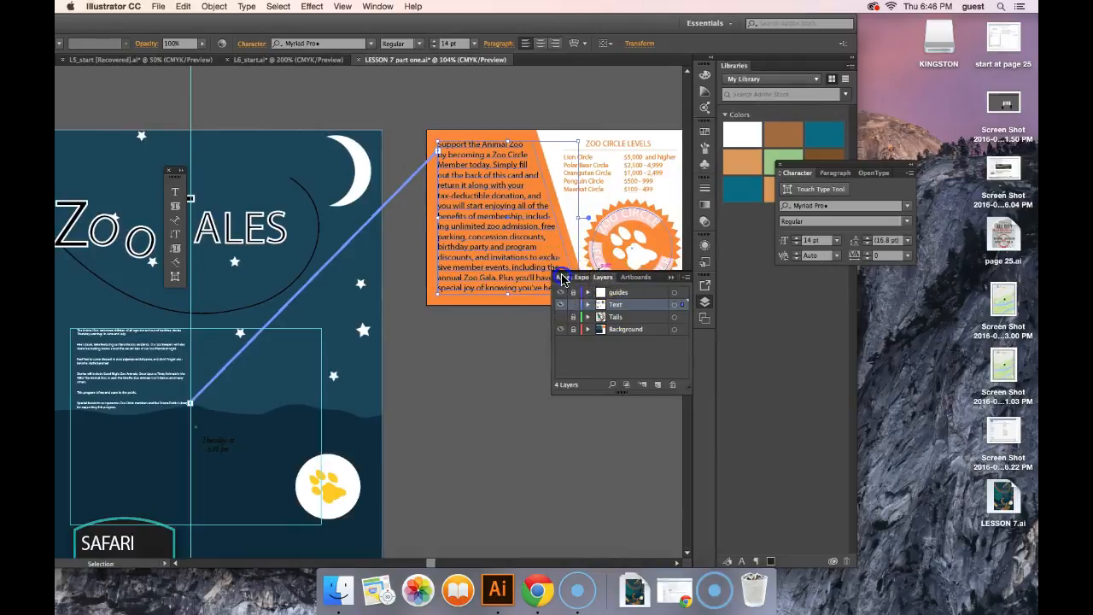
{"action": "left_click_drag", "start_coordinate": [565, 278], "coordinate": [799, 351]}
{"action": "left_click_drag", "start_coordinate": [566, 277], "coordinate": [740, 305]}
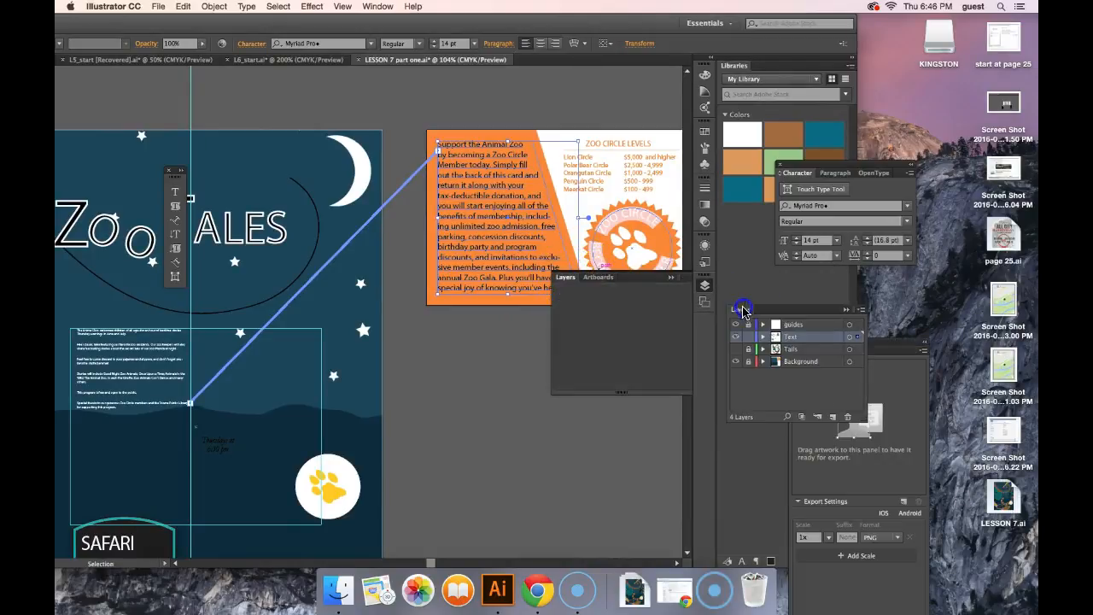
{"action": "left_click_drag", "start_coordinate": [571, 276], "coordinate": [743, 311]}
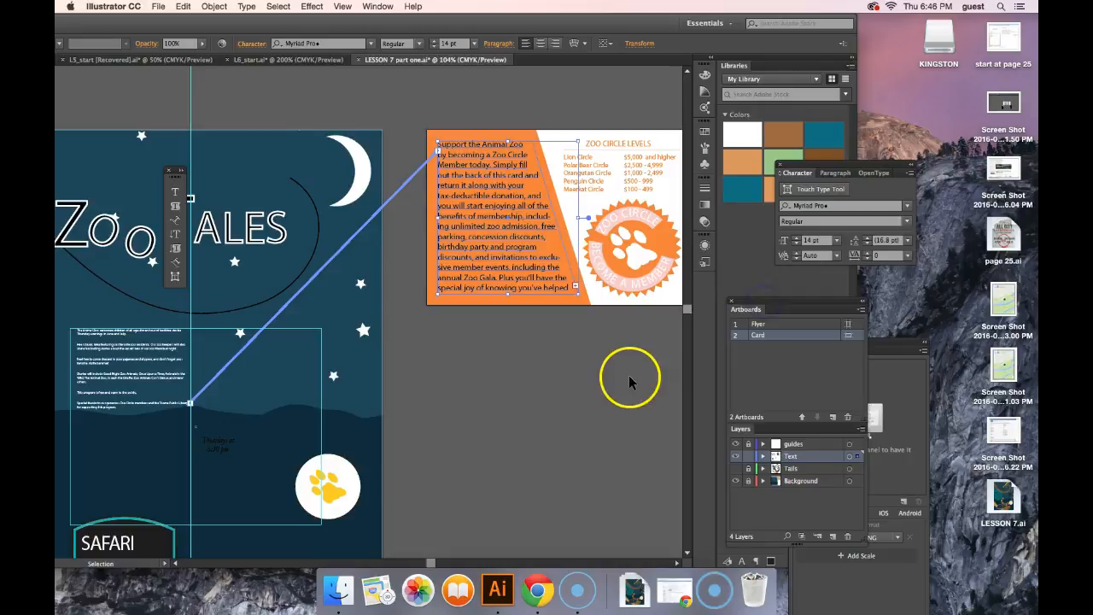
Step: Extend the card's text frame slightly downward and upward within the orange area, and set its font size to 13 pt
{"action": "left_click_drag", "start_coordinate": [508, 295], "coordinate": [513, 300]}
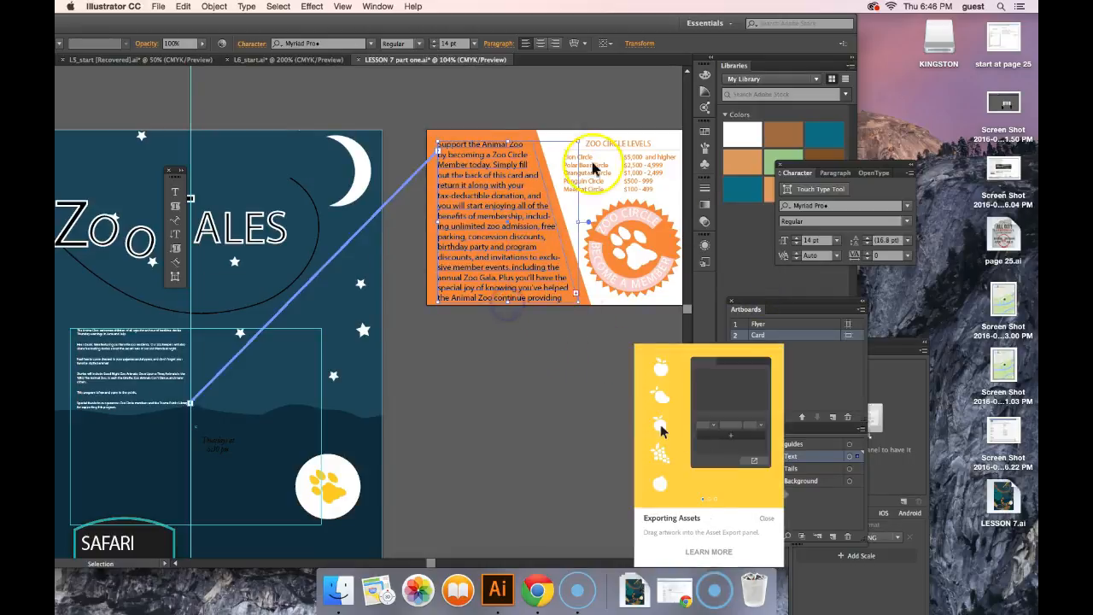
{"action": "left_click_drag", "start_coordinate": [508, 139], "coordinate": [507, 133]}
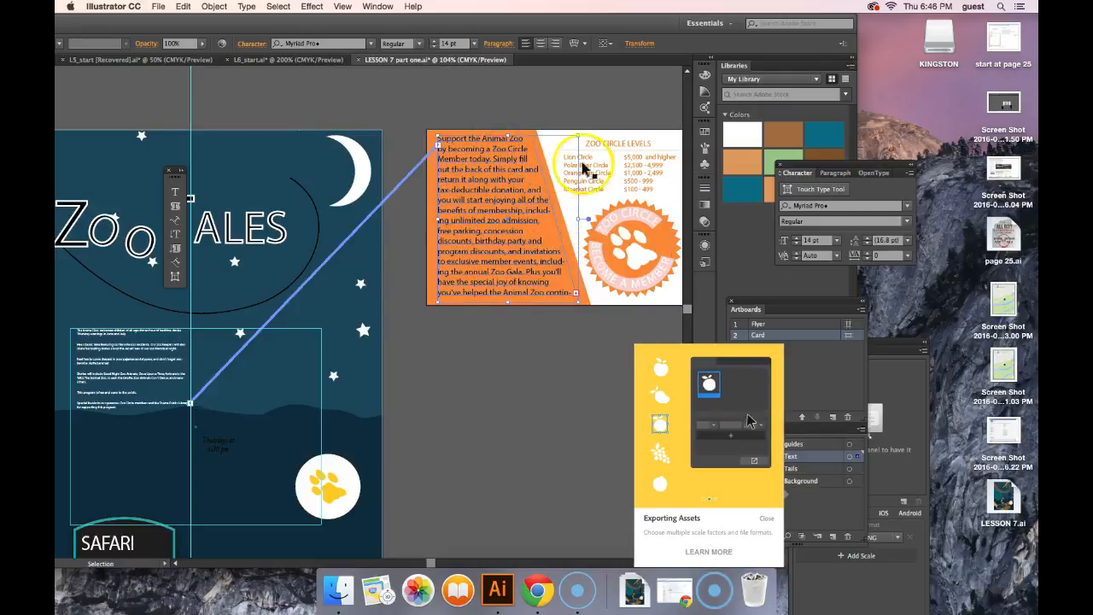
{"action": "left_click", "coordinate": [473, 43]}
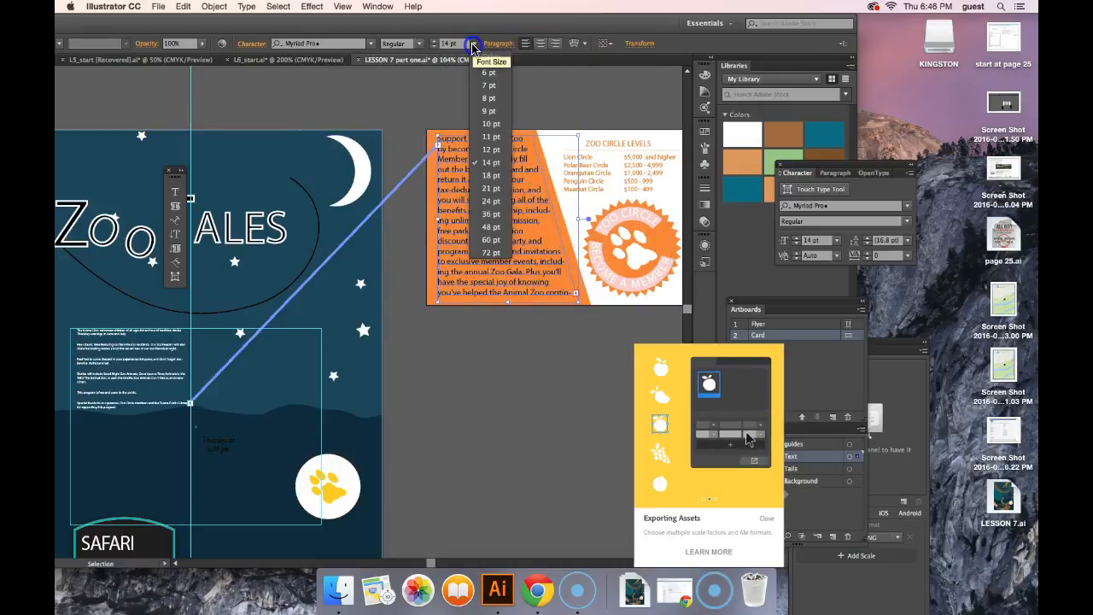
{"action": "left_click", "coordinate": [489, 149]}
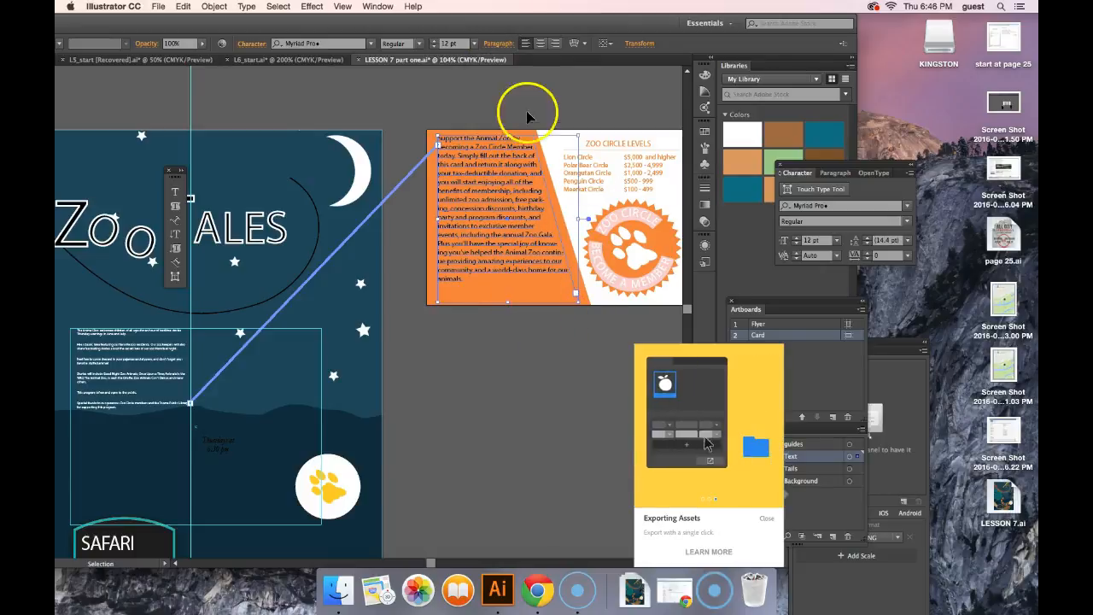
{"action": "left_click", "coordinate": [429, 41]}
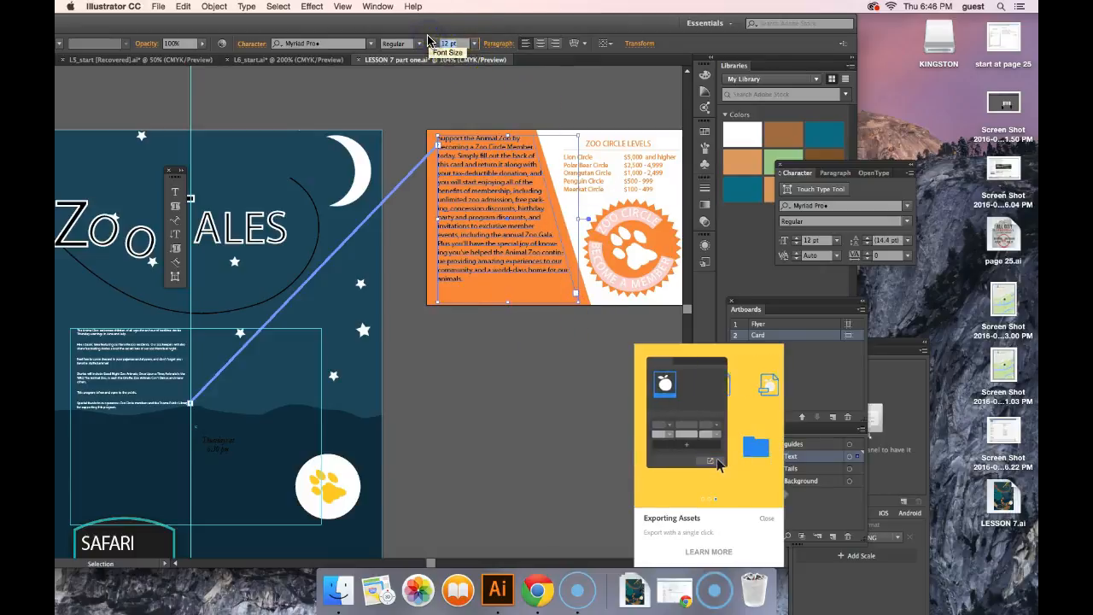
{"action": "type", "text": "13"}
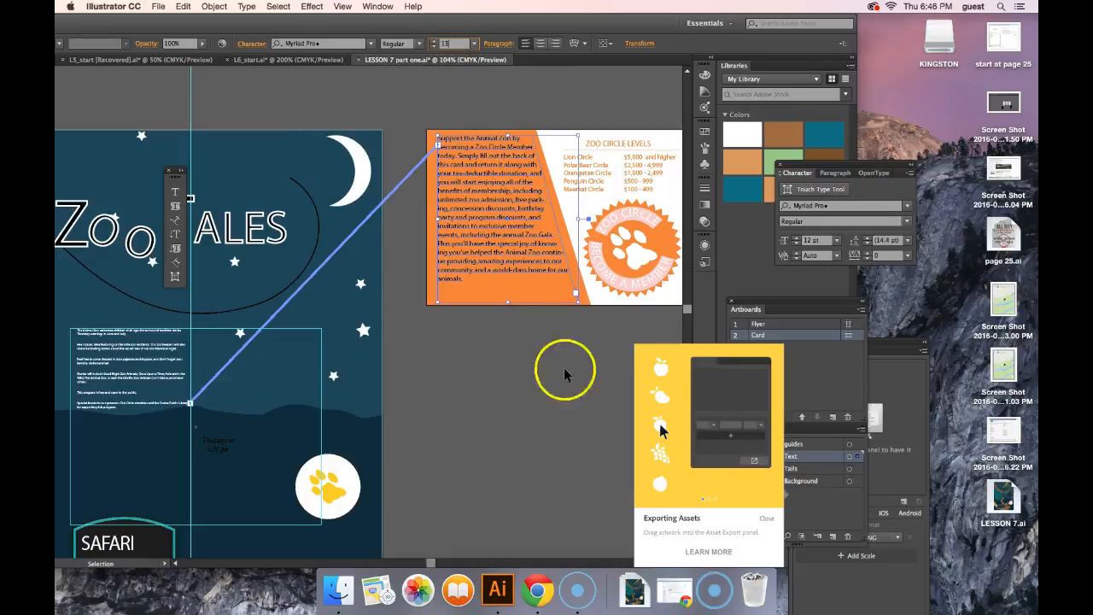